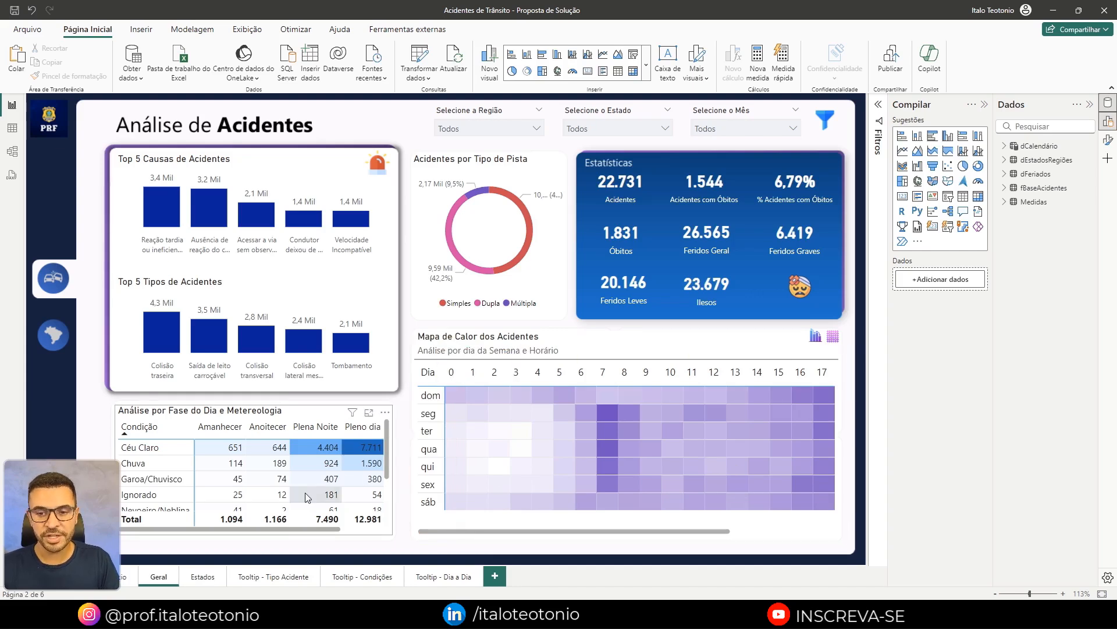
Examine the accident heat map by weekday and hour in the sample report, across all its hour columns.
drag(498, 533, 656, 536)
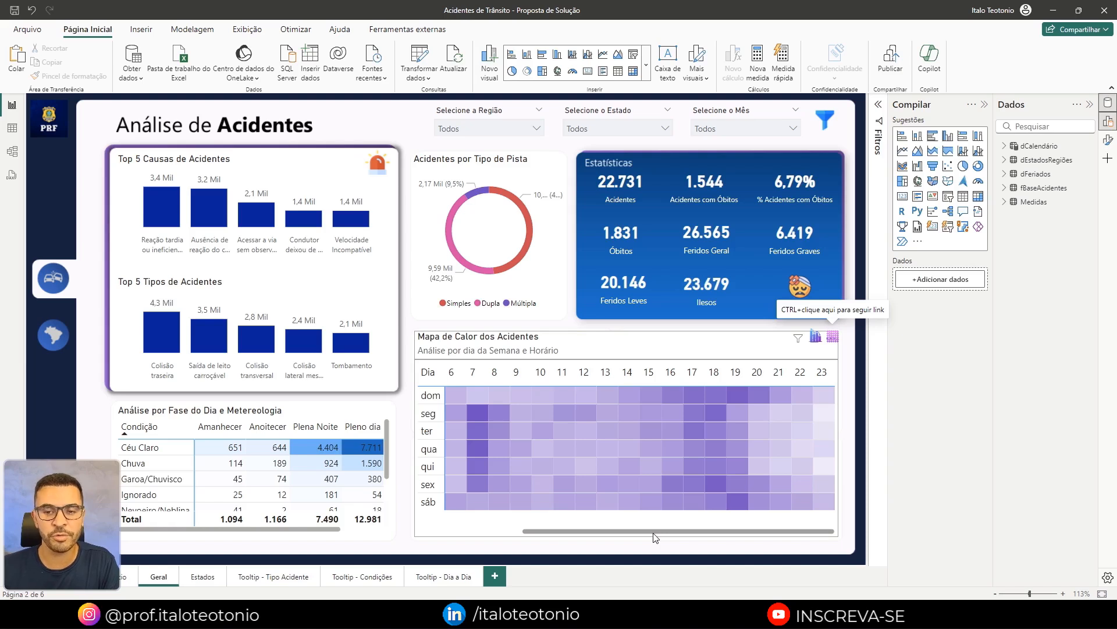
click(656, 537)
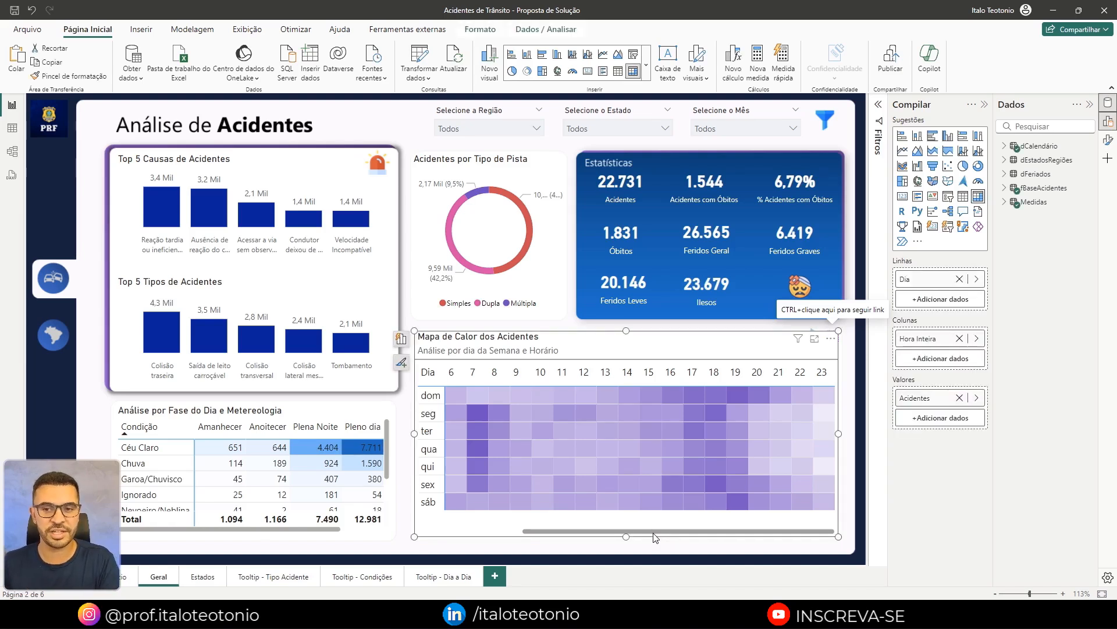
drag(618, 531, 514, 532)
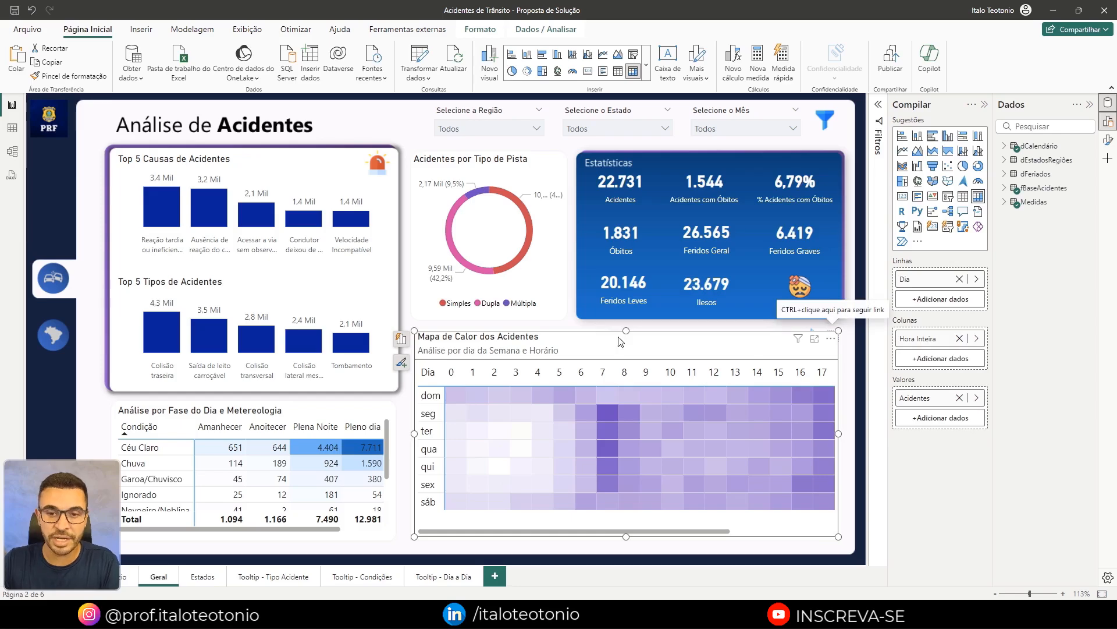
click(830, 331)
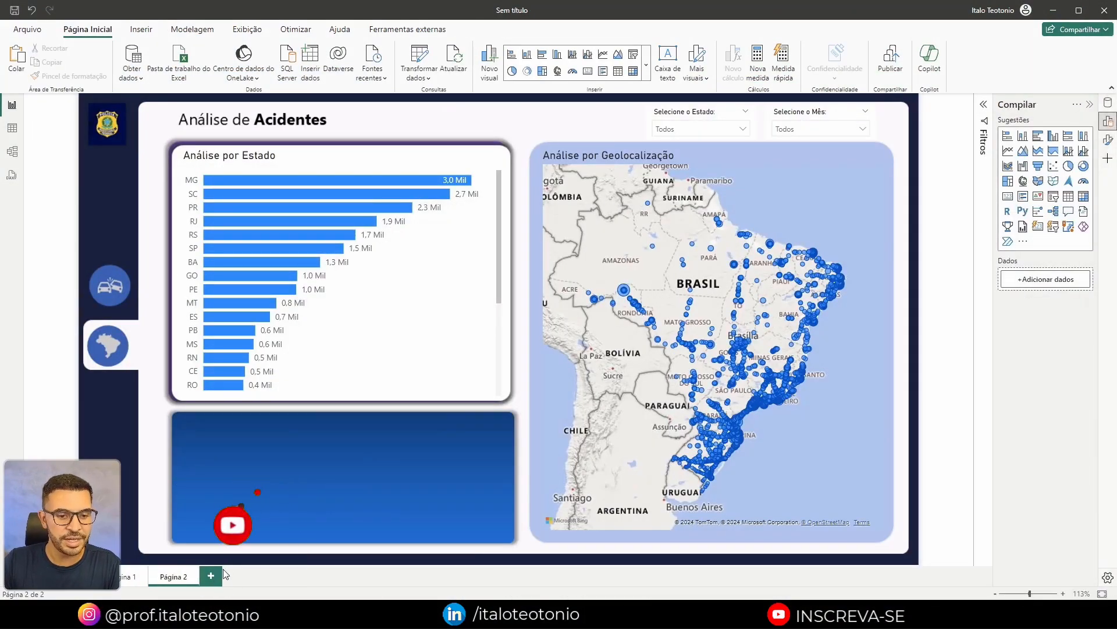
Add a new report page with an empty matrix visual, enlarged to fill most of the page.
click(211, 576)
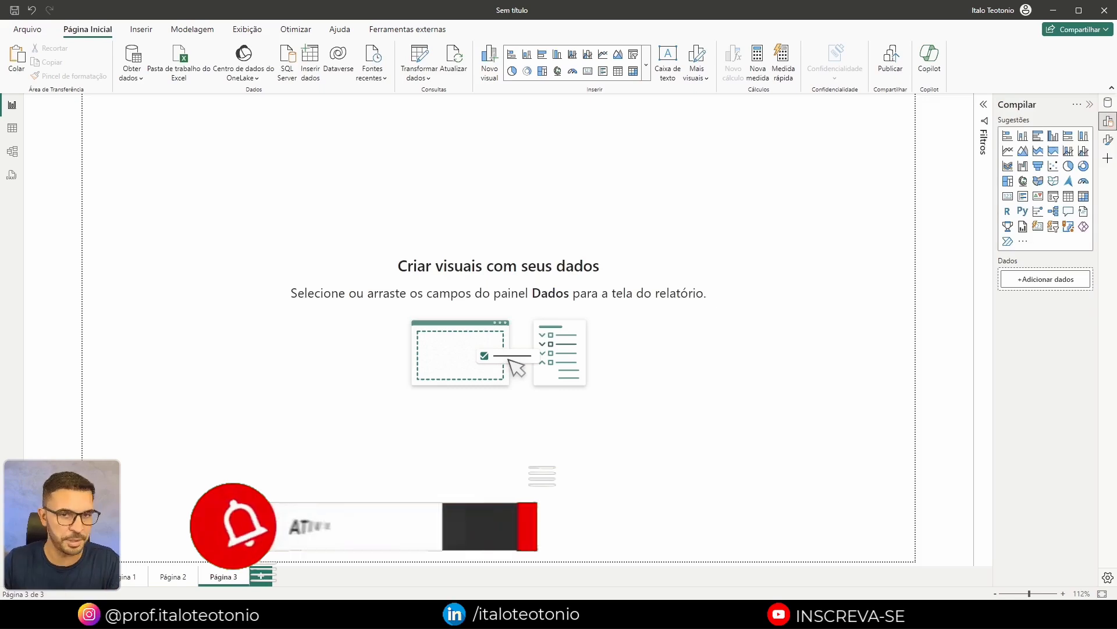
click(646, 66)
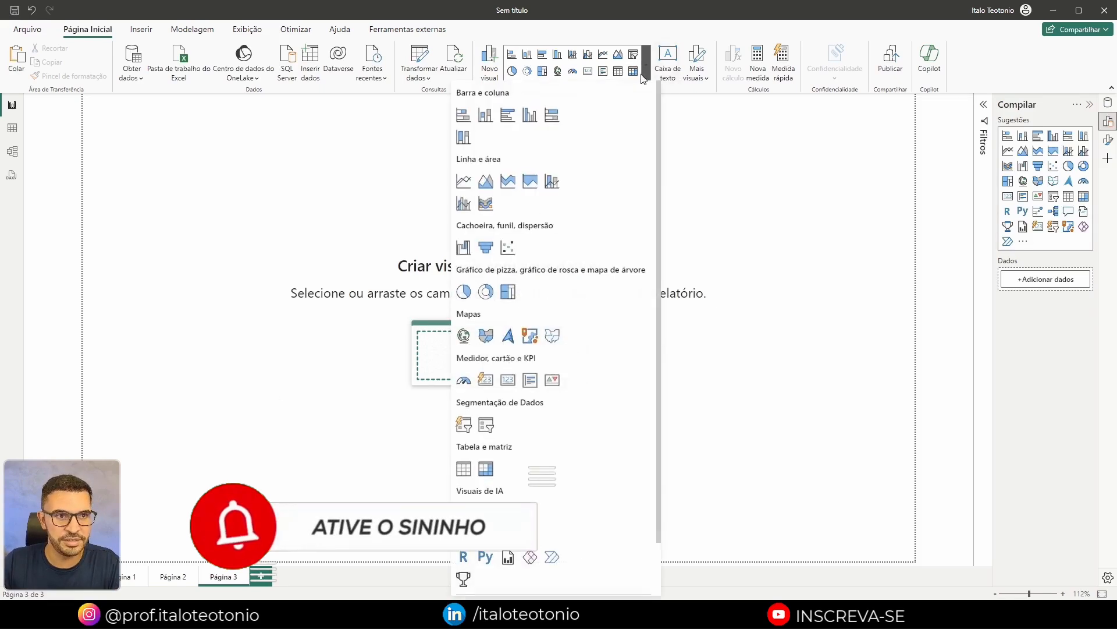
click(486, 469)
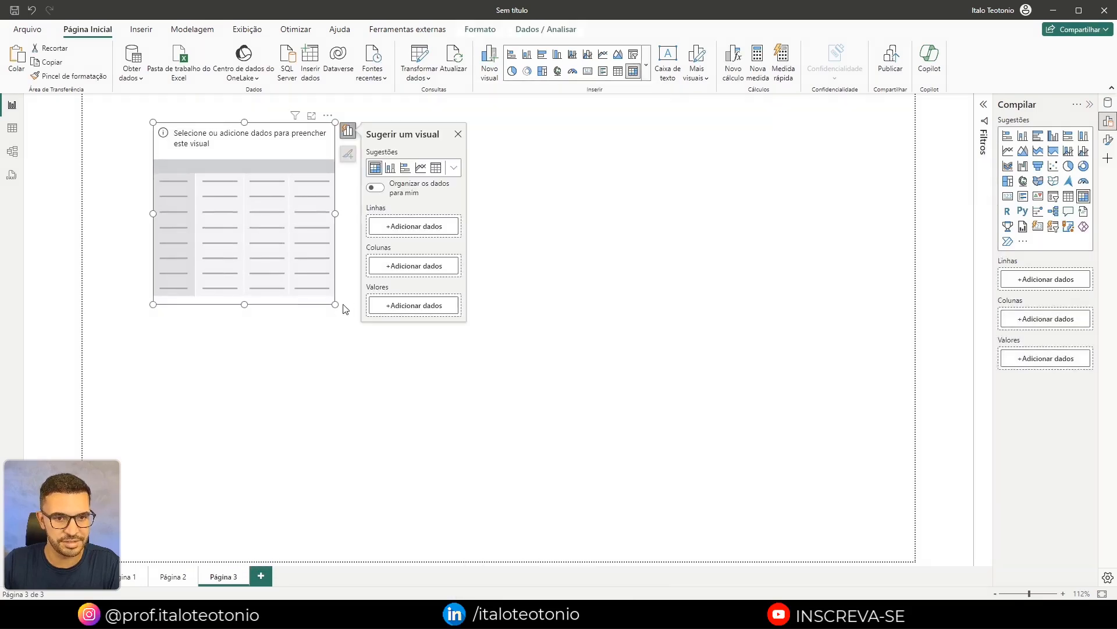
drag(336, 305, 849, 486)
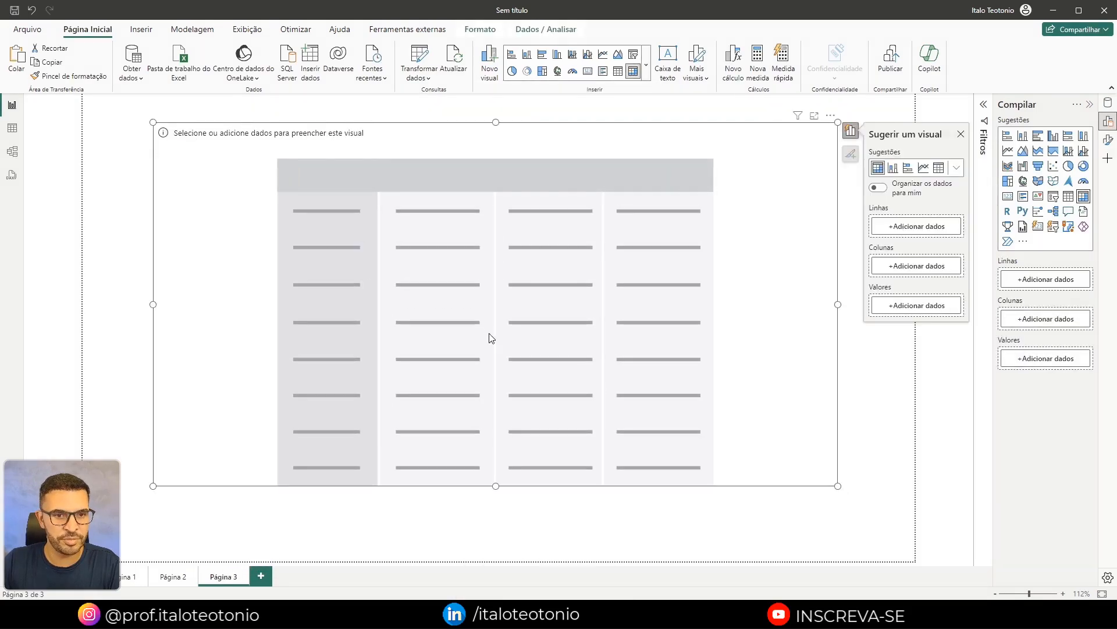
click(455, 334)
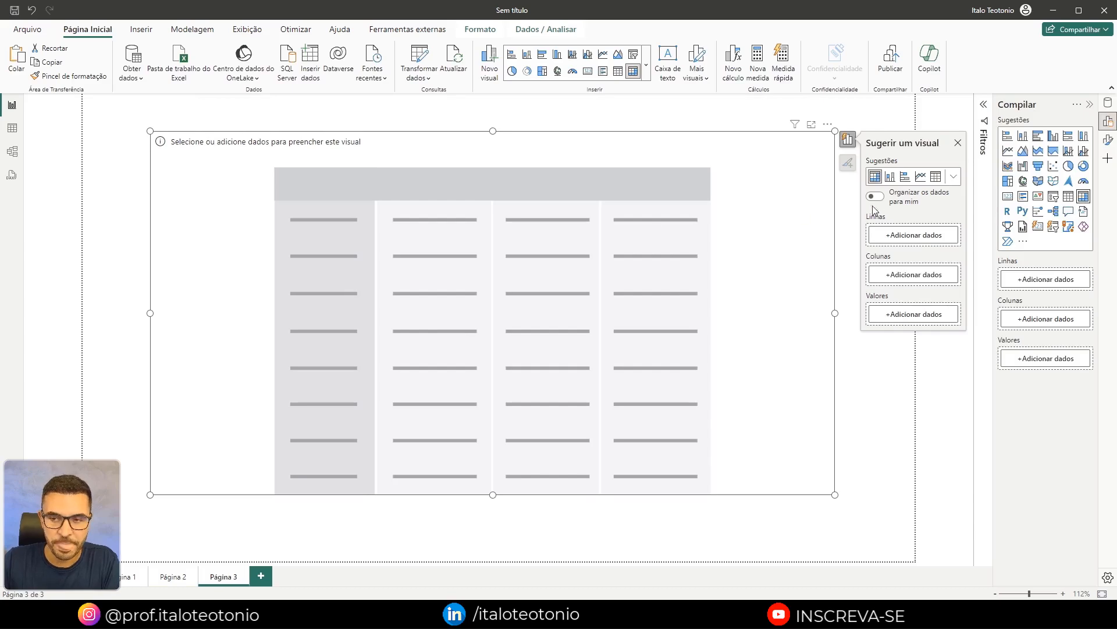
Add the Nome Dia field from the Calendário table to the matrix rows.
click(884, 237)
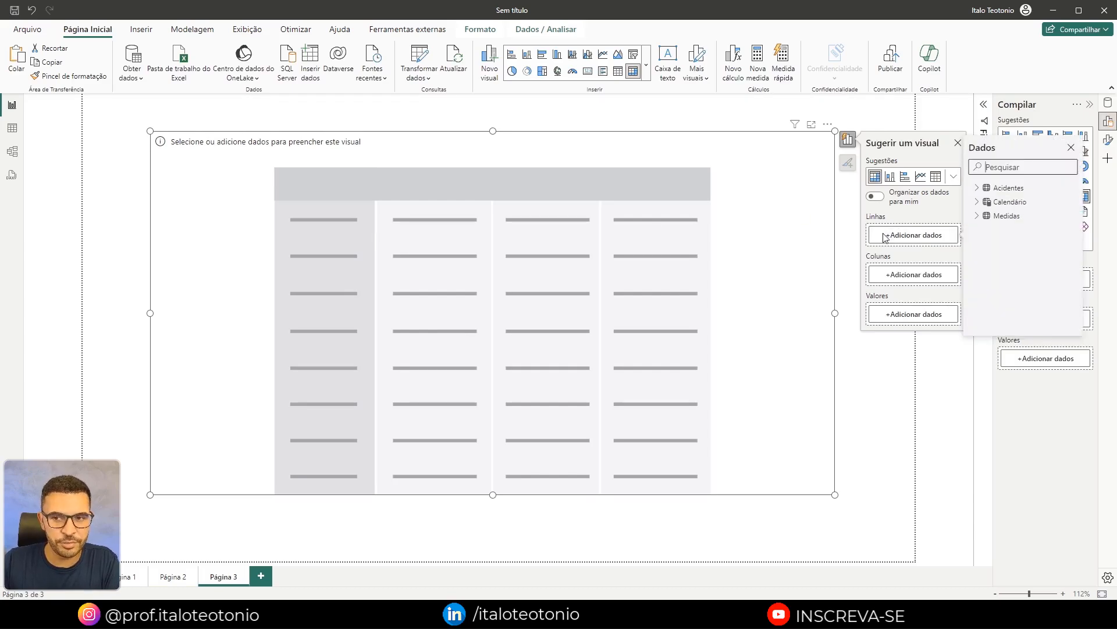
click(978, 202)
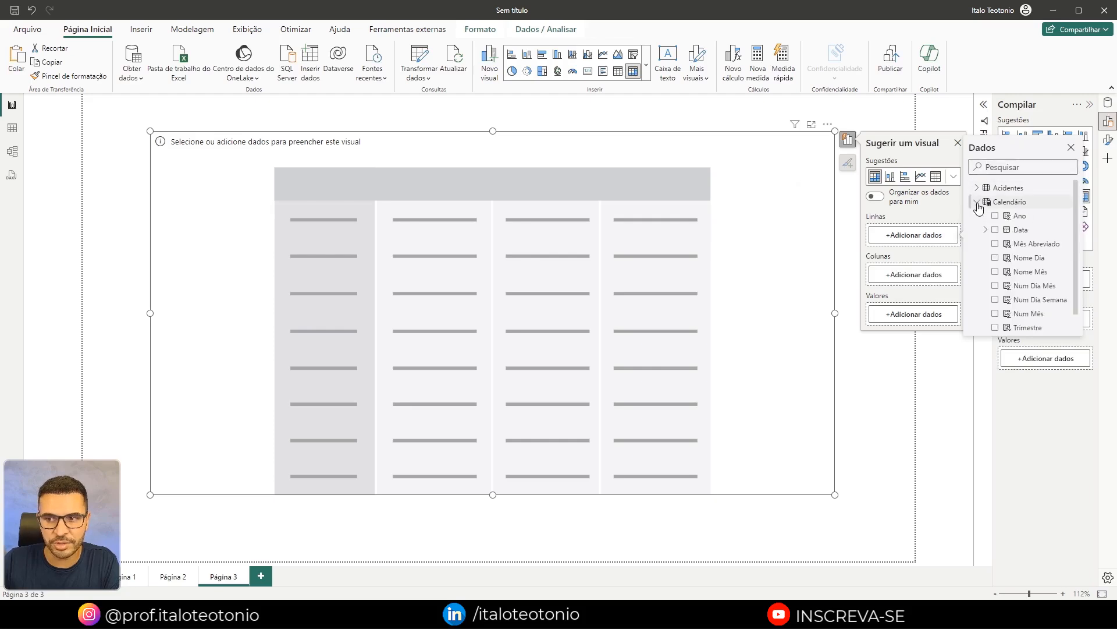
click(994, 258)
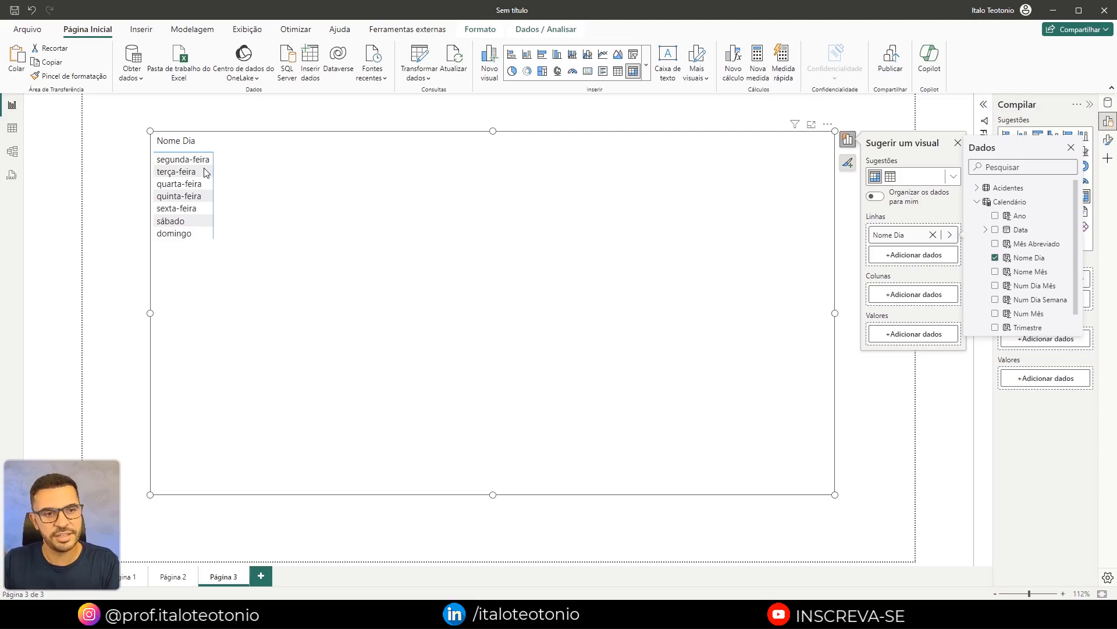
Look through the Acidentes table's fields and data for an hour column, checking horario and Início da Hora.
click(894, 295)
click(996, 237)
scroll(1008, 270, down, 5)
scroll(1011, 278, up, 2)
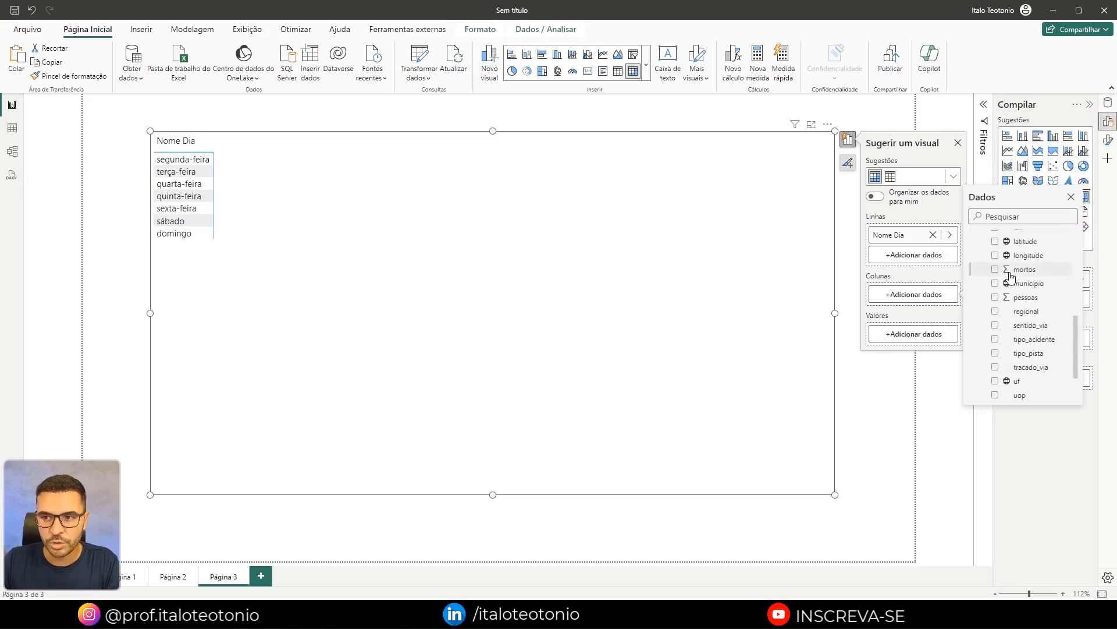
click(12, 129)
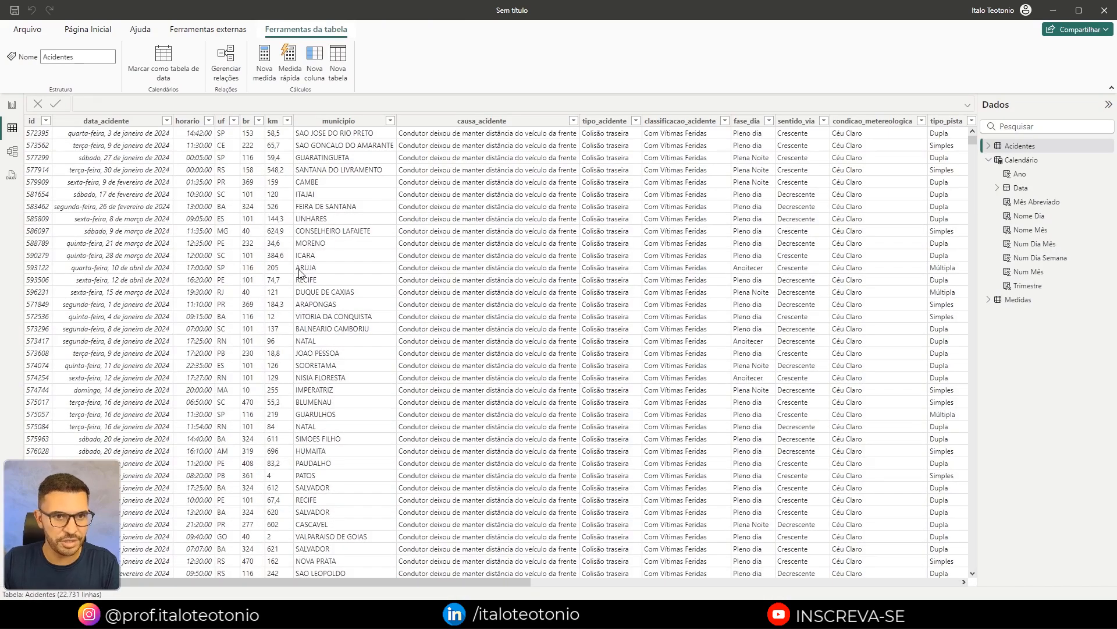
mouse_move(166, 90)
mouse_down()
mouse_move(229, 367)
mouse_move(221, 518)
mouse_up()
key(Escape)
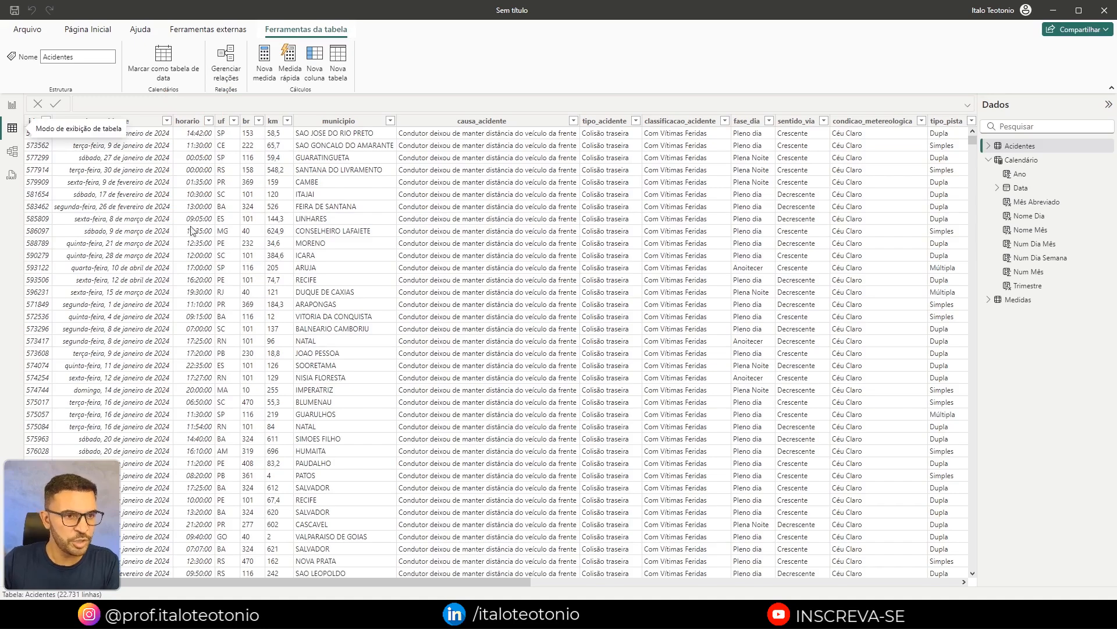
drag(336, 582, 797, 531)
key(ctrl+2)
mouse_move(899, 82)
mouse_down()
mouse_move(938, 198)
mouse_move(970, 460)
mouse_up()
key(Escape)
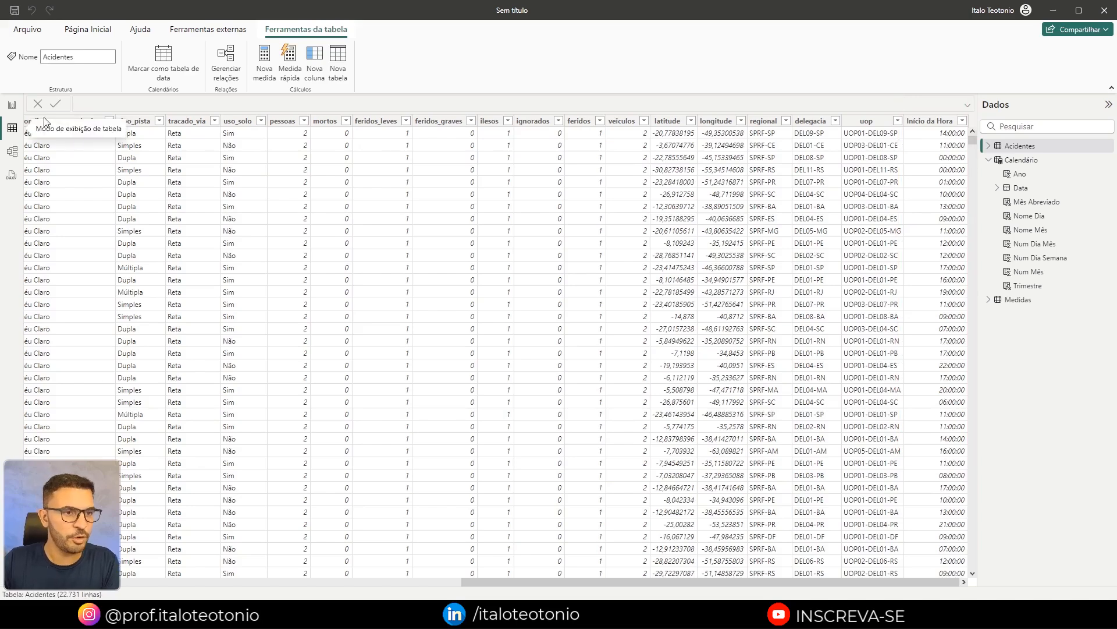
click(12, 105)
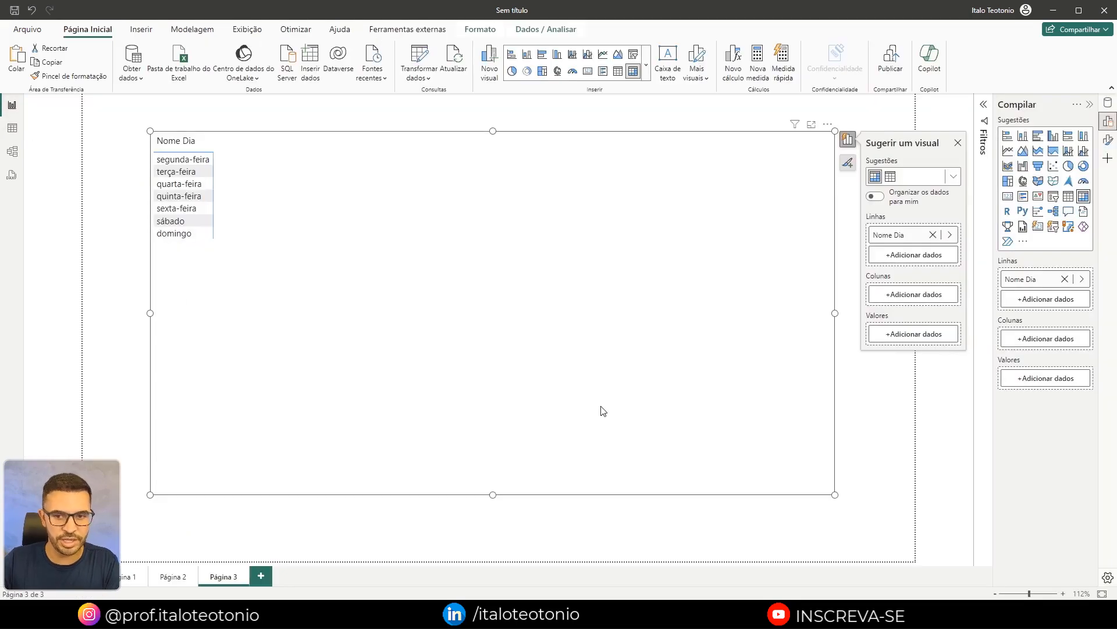
Examine how the Análise por Horário chart on Página 1 groups accidents by hour.
click(162, 581)
click(130, 577)
key(ctrl+2)
drag(492, 498, 461, 456)
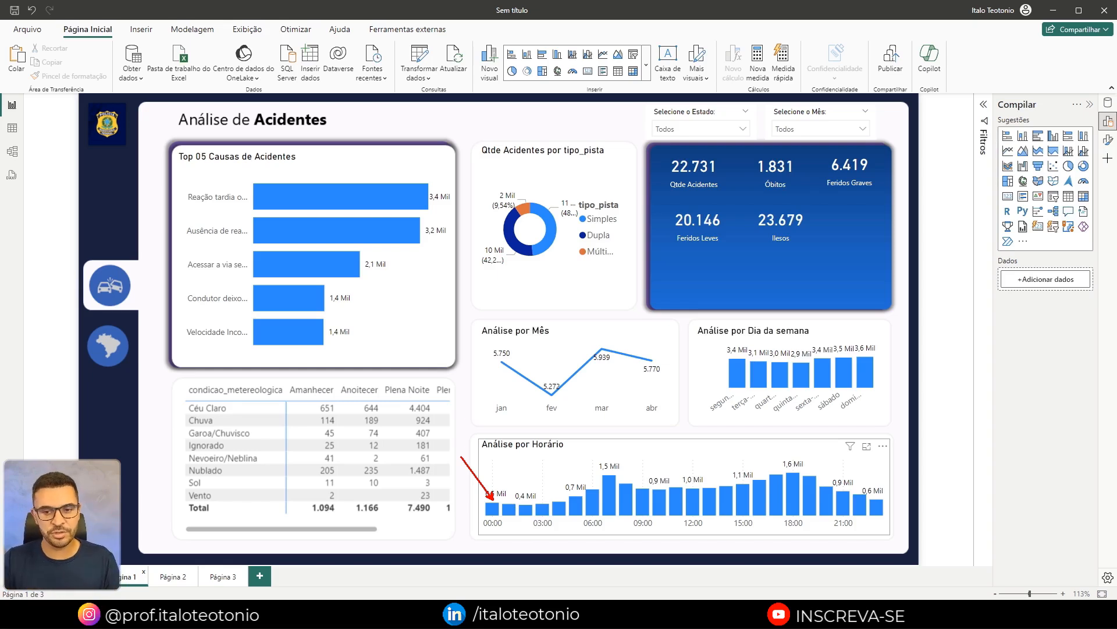
drag(686, 504, 701, 525)
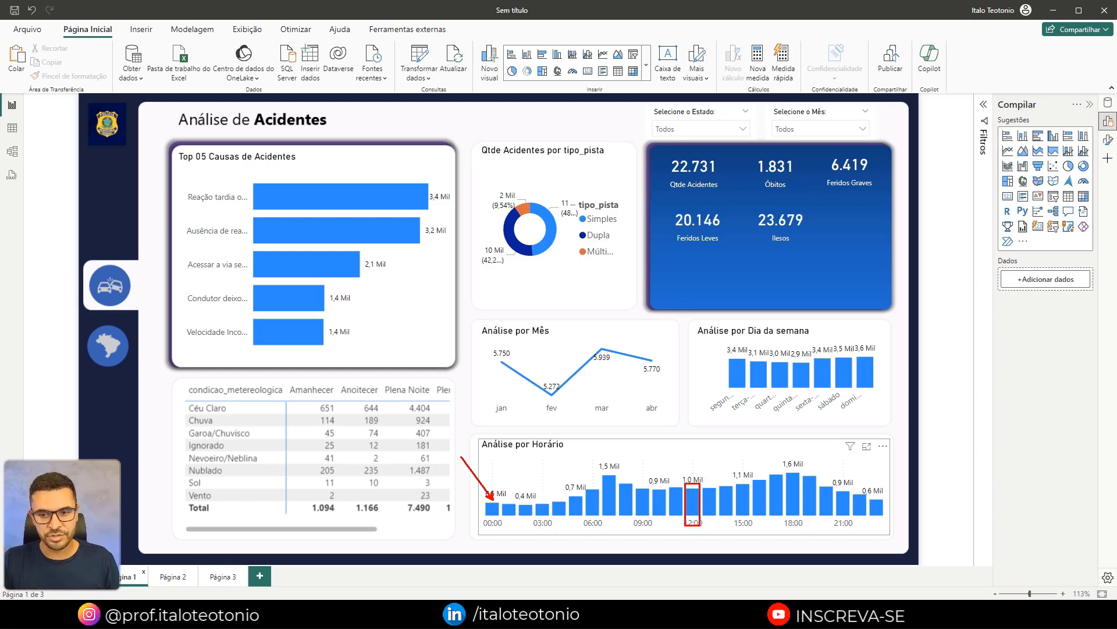
drag(703, 474, 717, 533)
key(Escape)
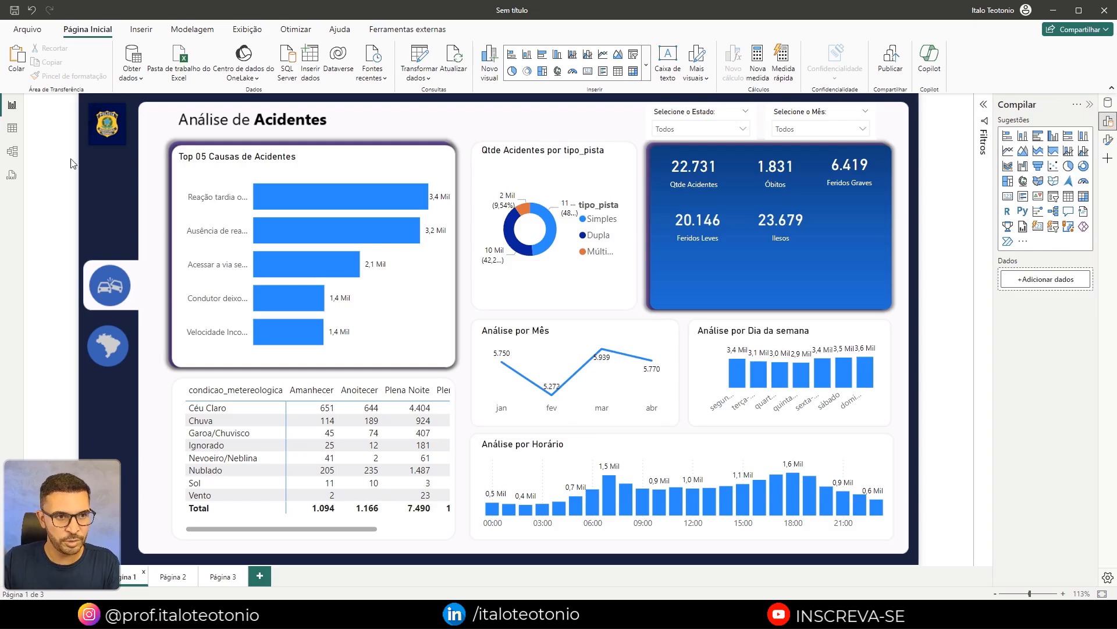
Add the Início da Hora field from the Acidentes table to the columns of the matrix on Página 3.
click(217, 578)
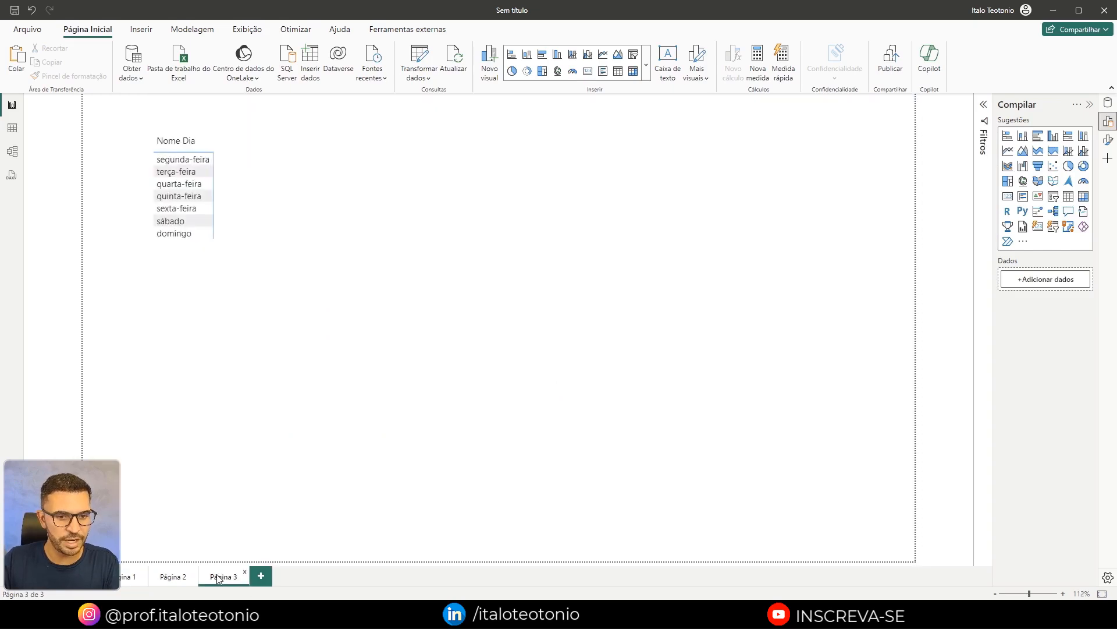
click(297, 236)
click(1038, 339)
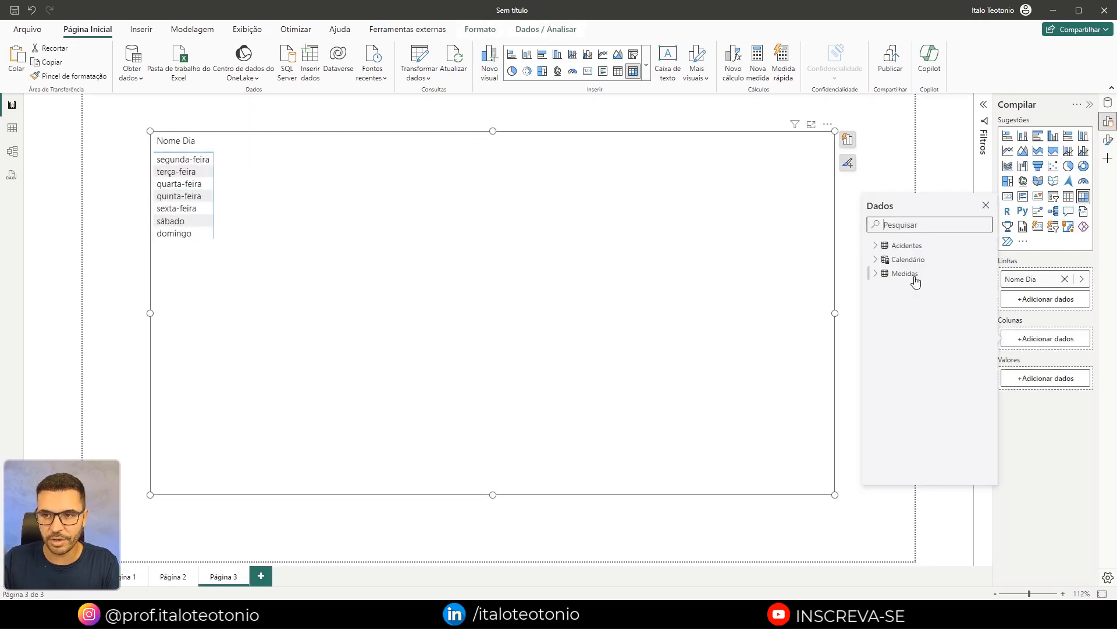
click(877, 246)
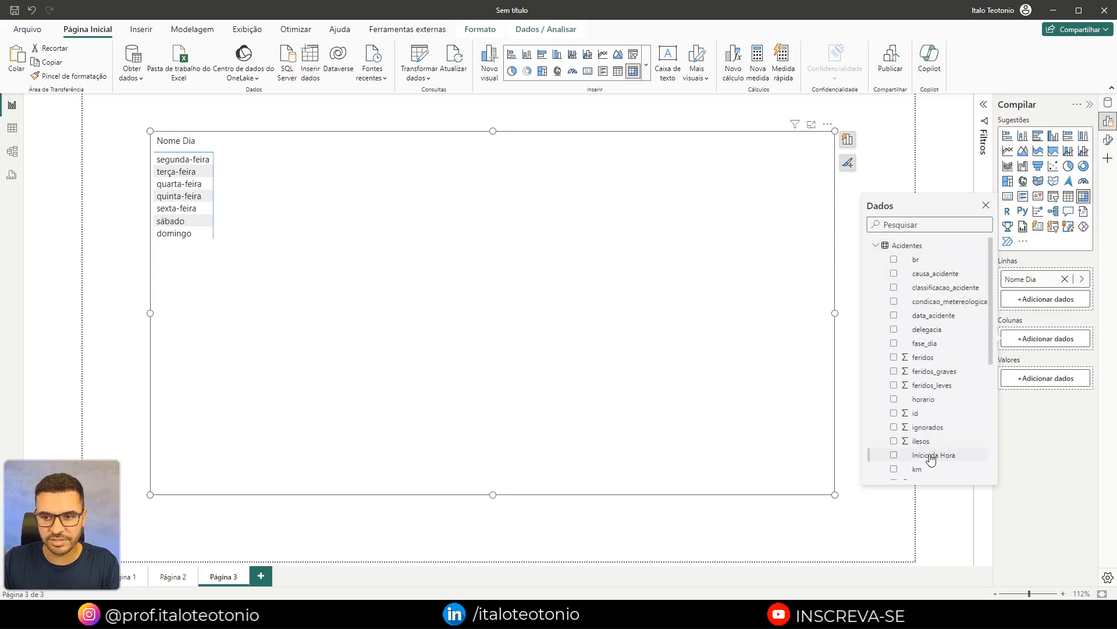
click(896, 457)
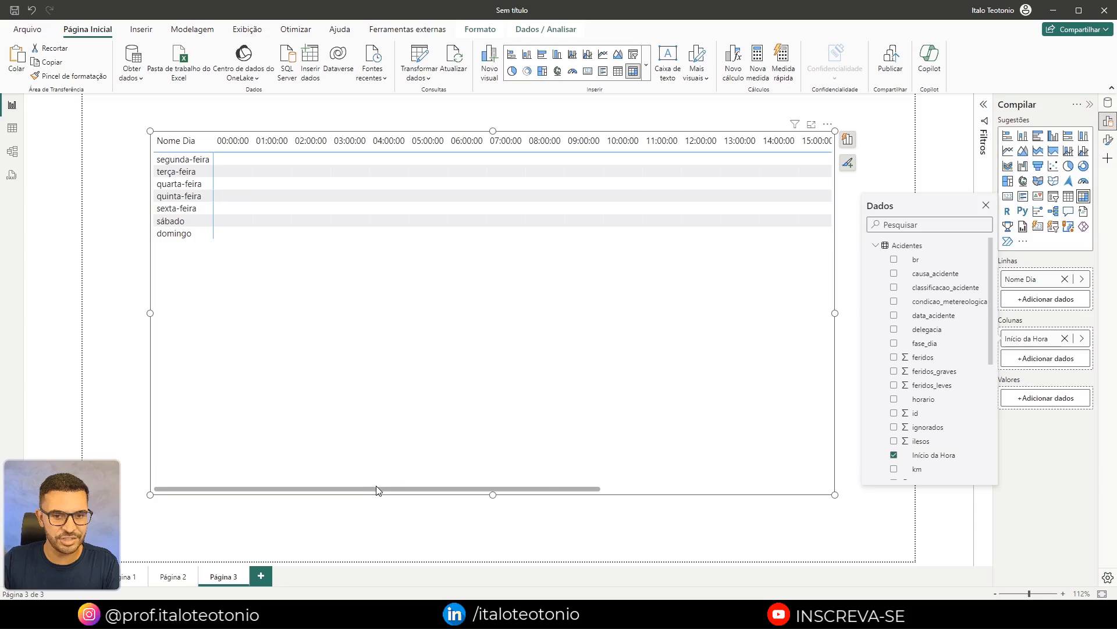
Move the matrix closer to the page's upper-left corner and enlarge it so that more hour columns fit.
drag(595, 489, 268, 487)
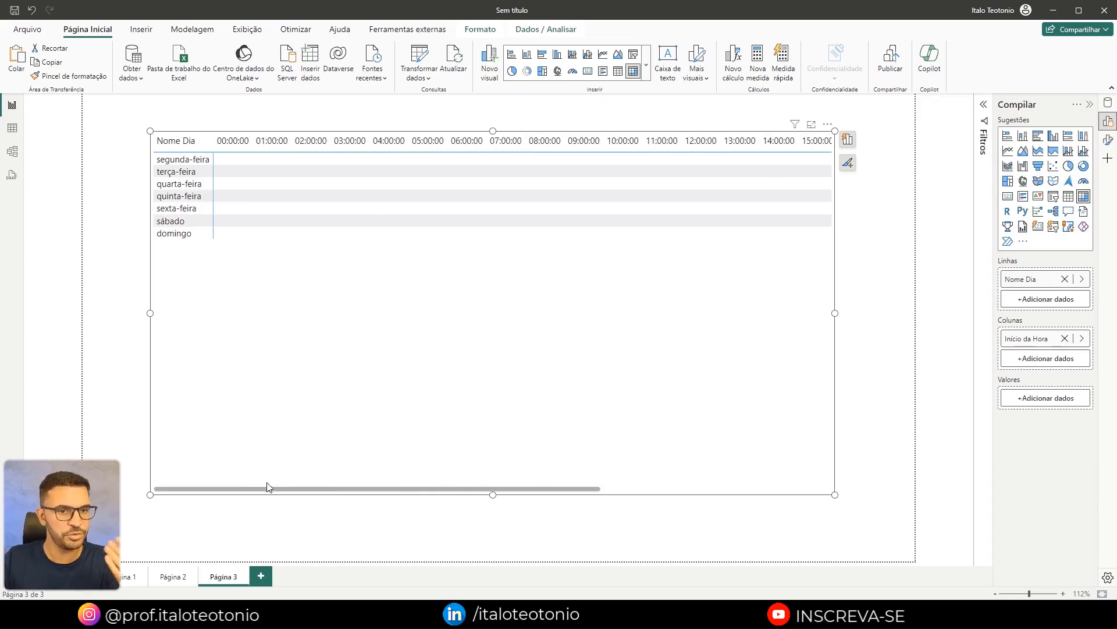
drag(264, 382, 239, 376)
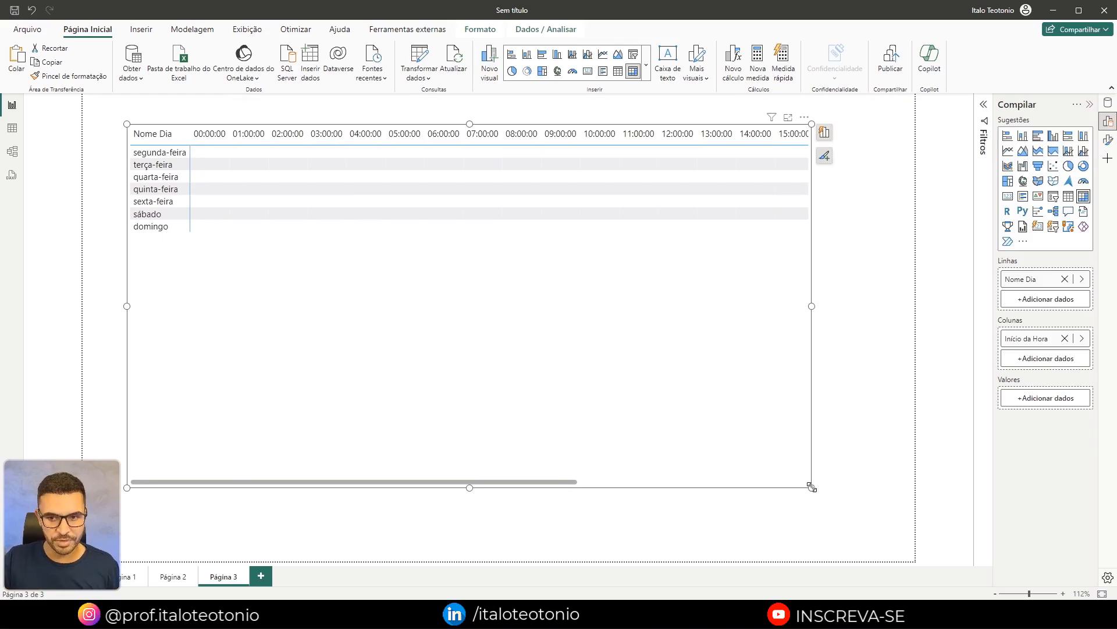
drag(812, 487, 878, 511)
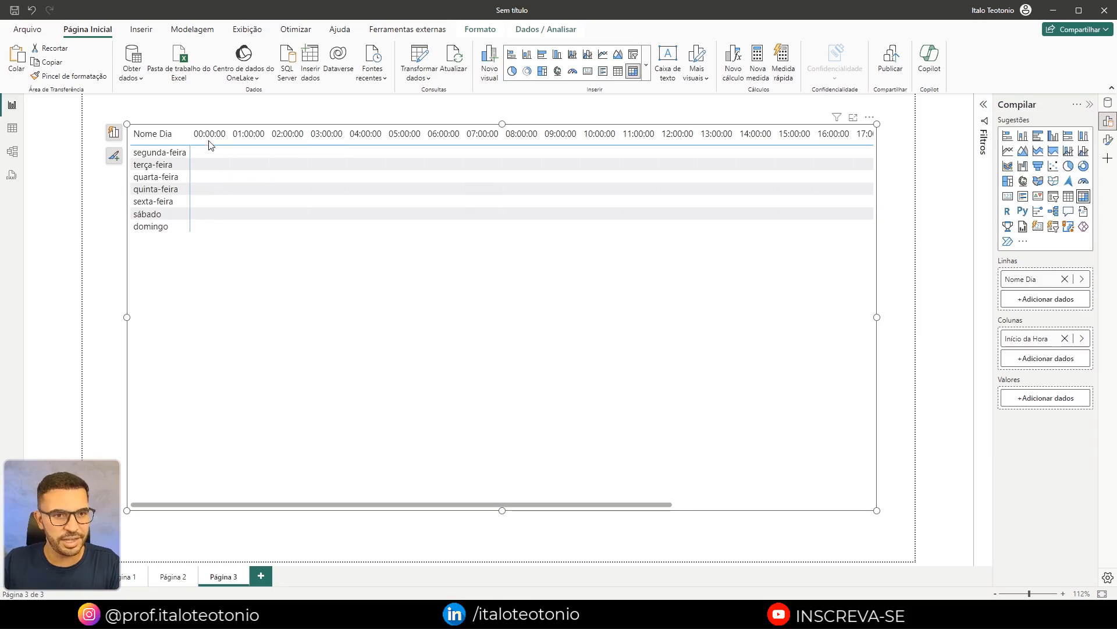
Review the format of the matrix's hour column headings.
key(ctrl+2)
mouse_move(218, 126)
mouse_down()
mouse_move(182, 103)
mouse_move(226, 145)
mouse_up()
key(Escape)
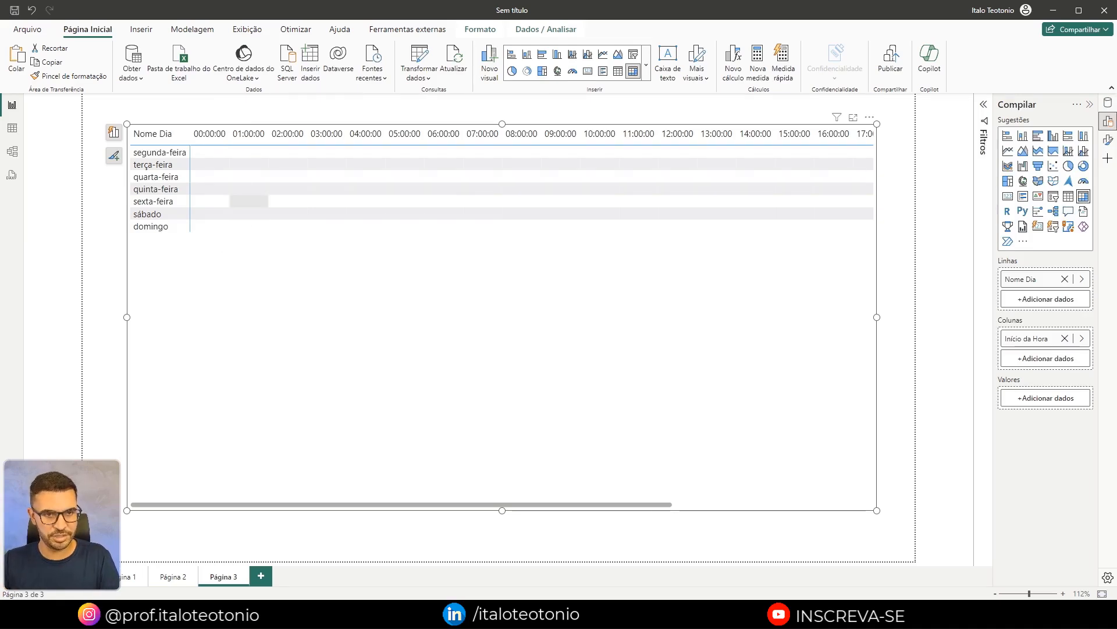
drag(246, 138, 230, 186)
drag(291, 139, 260, 200)
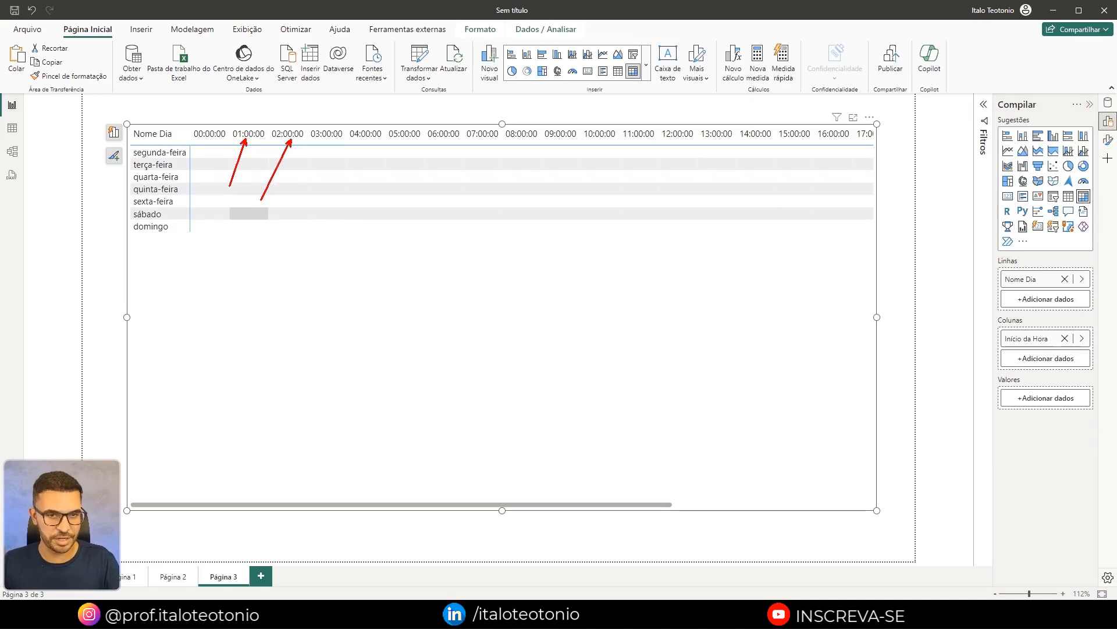
key(Escape)
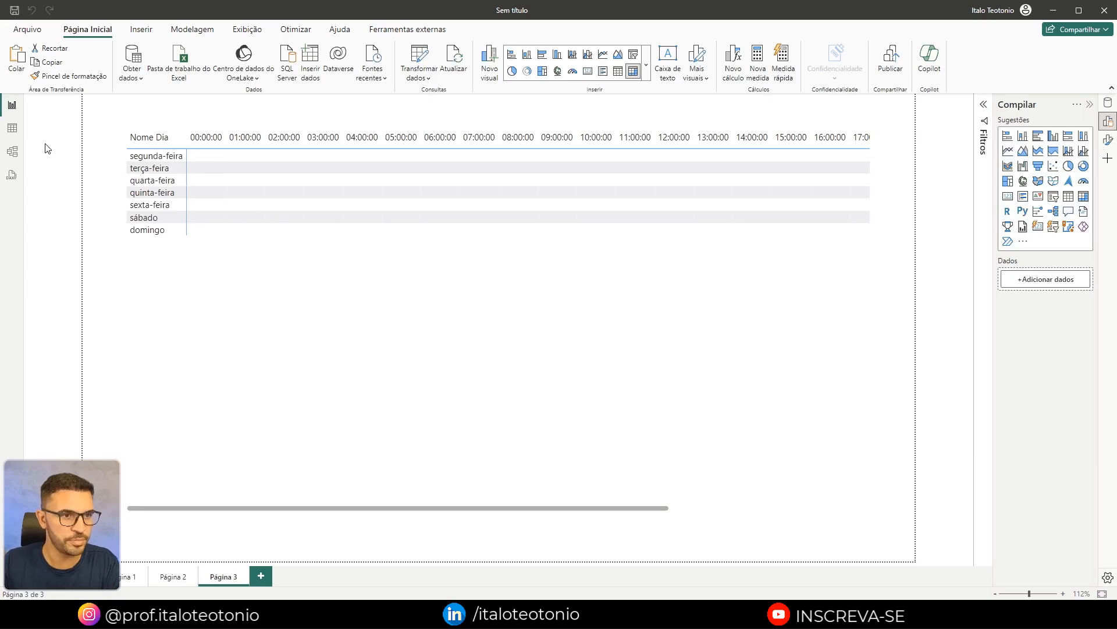
Add a new calculated column to the Acidentes table.
click(14, 131)
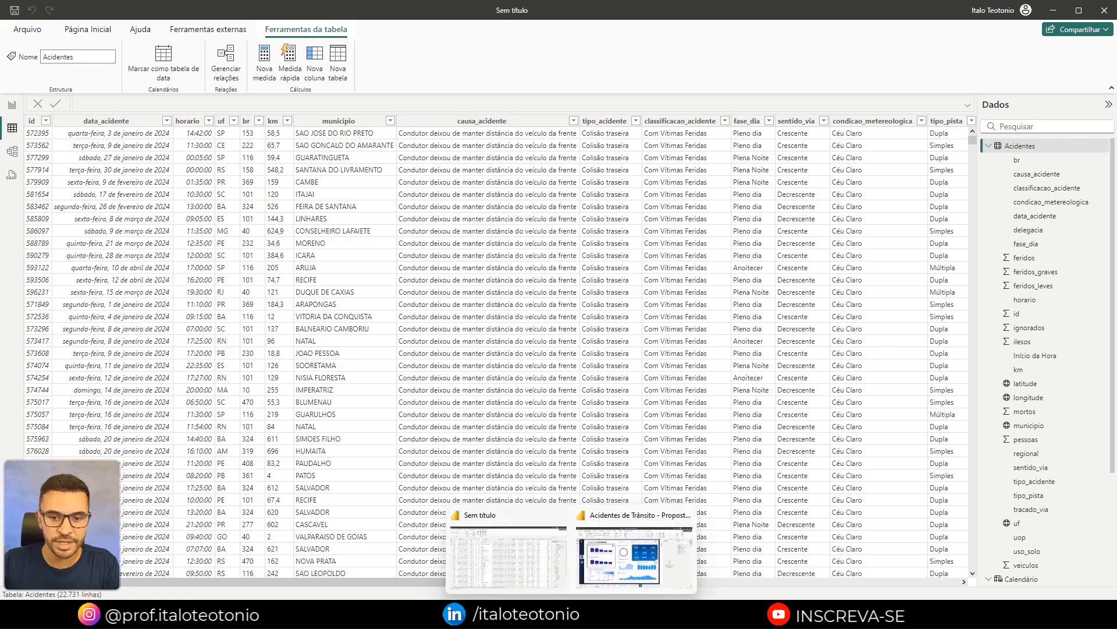
drag(399, 581, 701, 582)
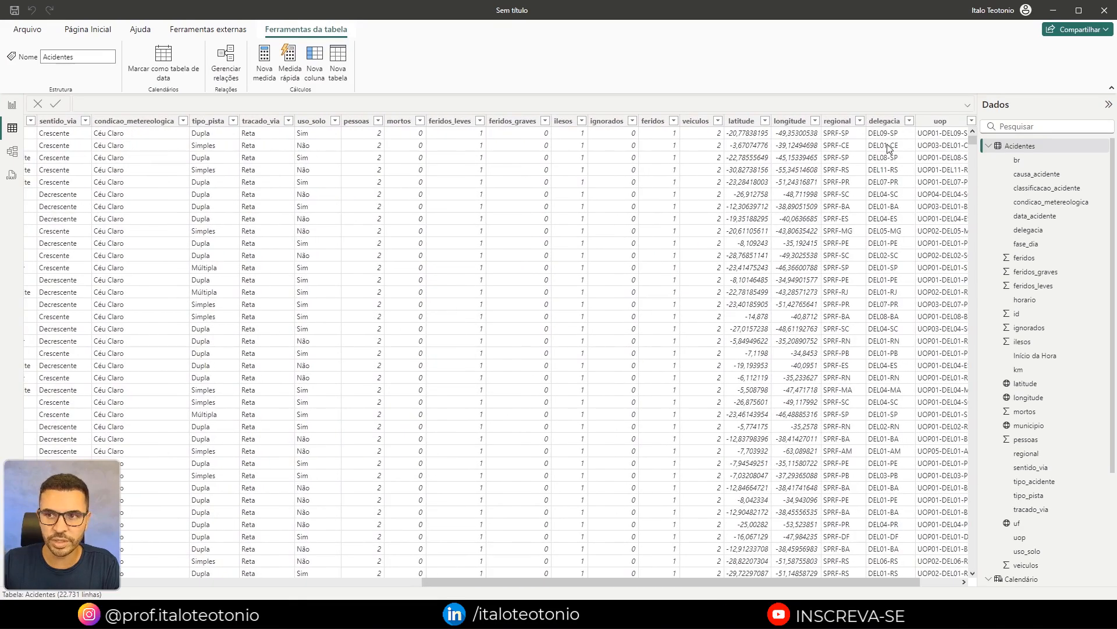
drag(850, 585, 890, 585)
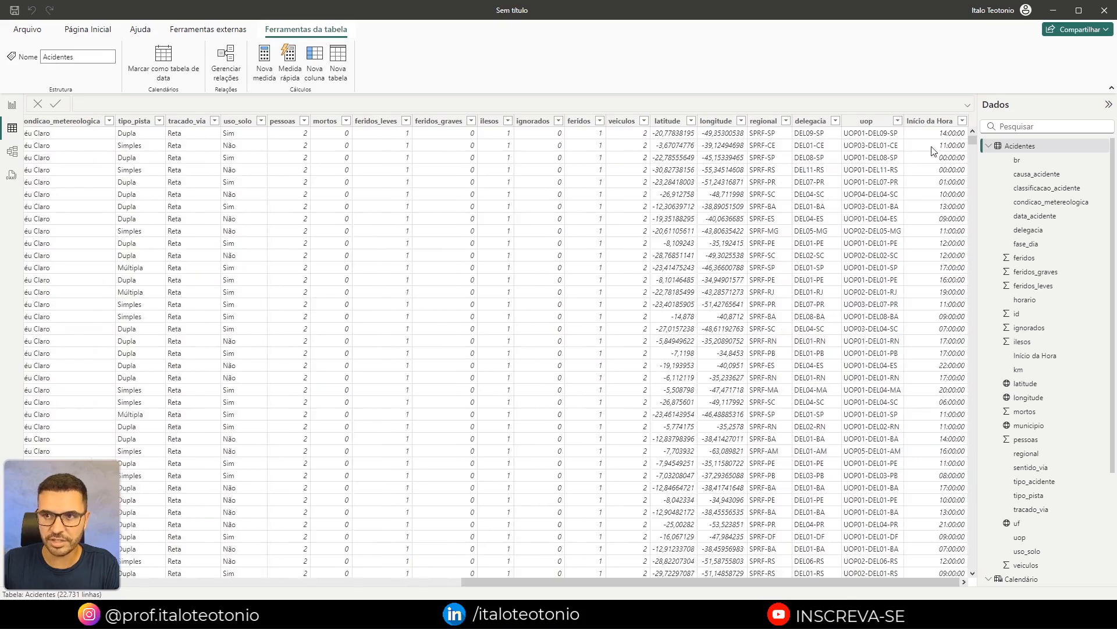
click(930, 121)
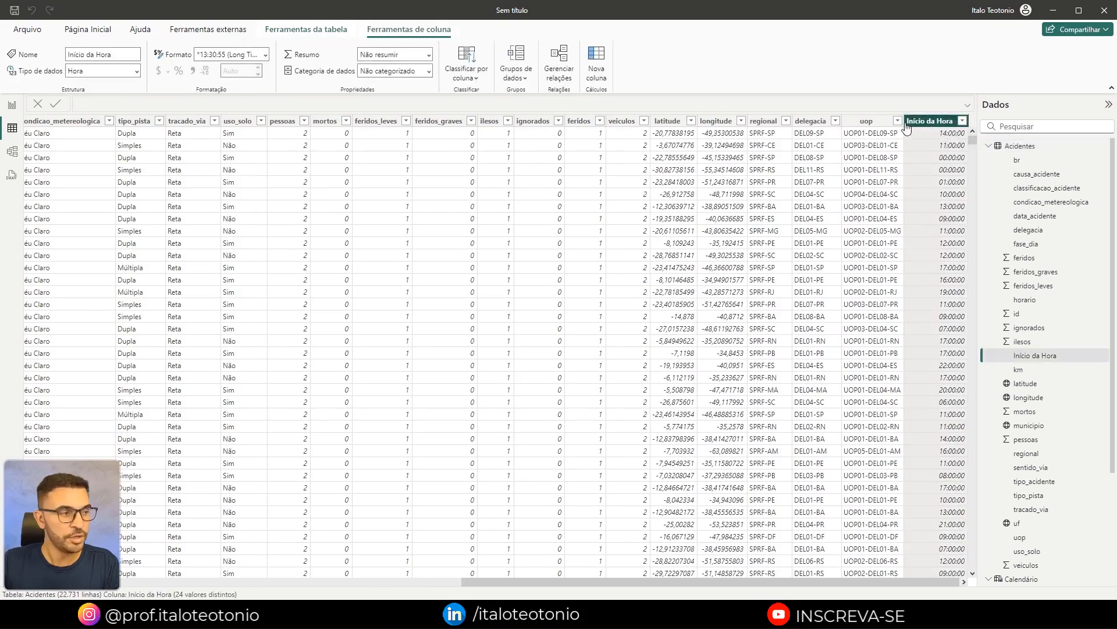
click(597, 54)
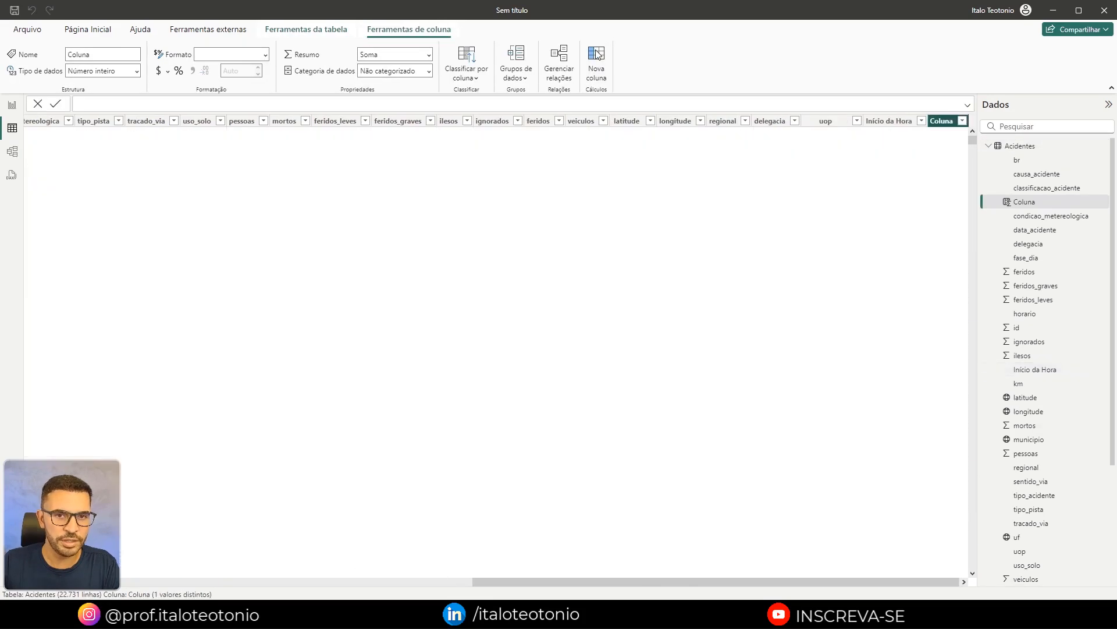
Name the new Acidentes column Hora Inteira and start its formula with the FORMAT function.
scroll(154, 101, up, 5)
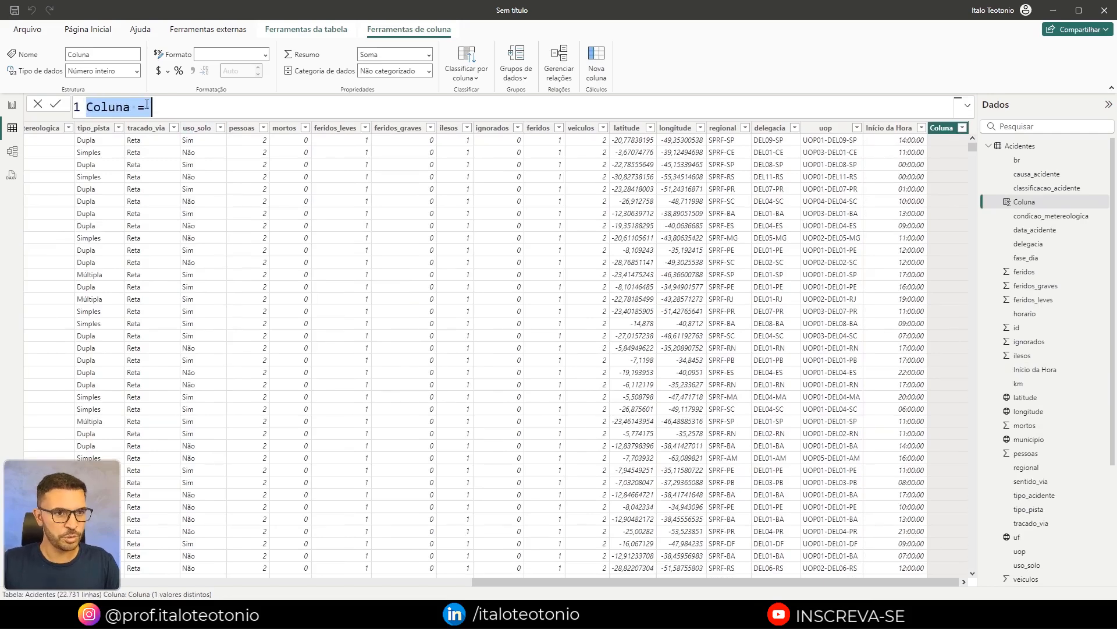
double_click(147, 105)
text(Hora Inteira)
key(End)
text(FORMAT()
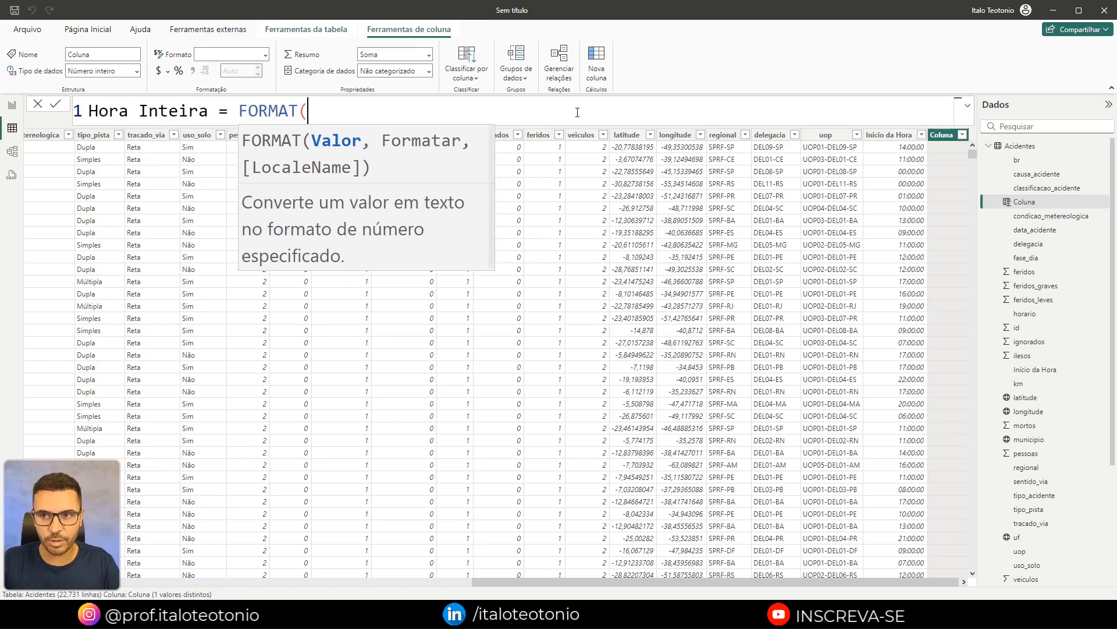
Use Acidentes[Início da Hora] as the value argument of the FORMAT function.
text(iní)
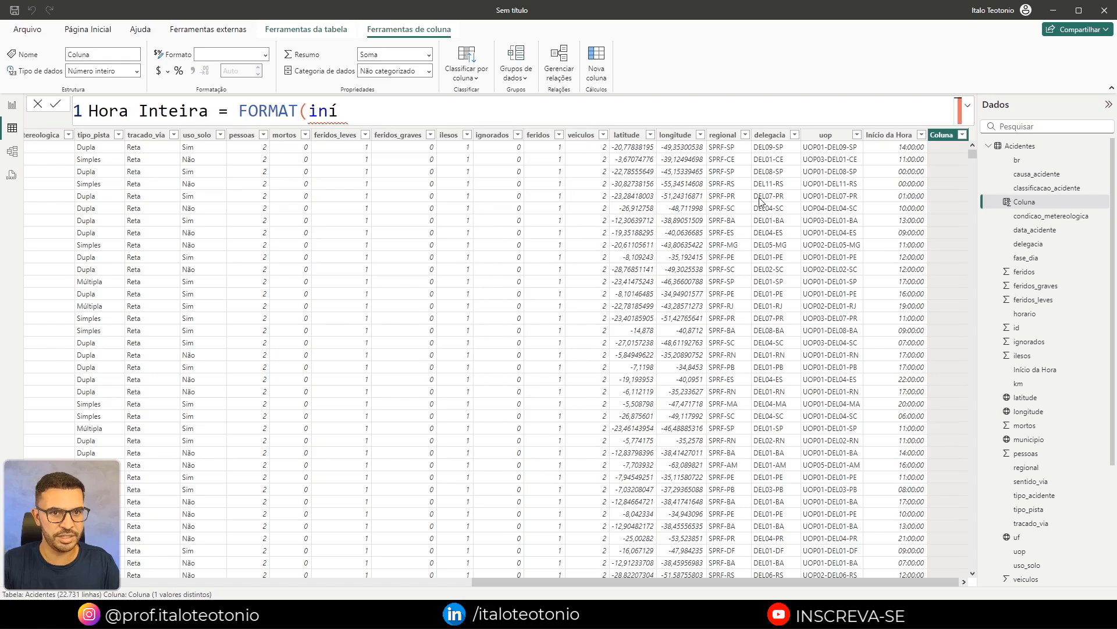
key(BackSpace)
key(BackSpace)
key(BackSpace)
key(BackSpace)
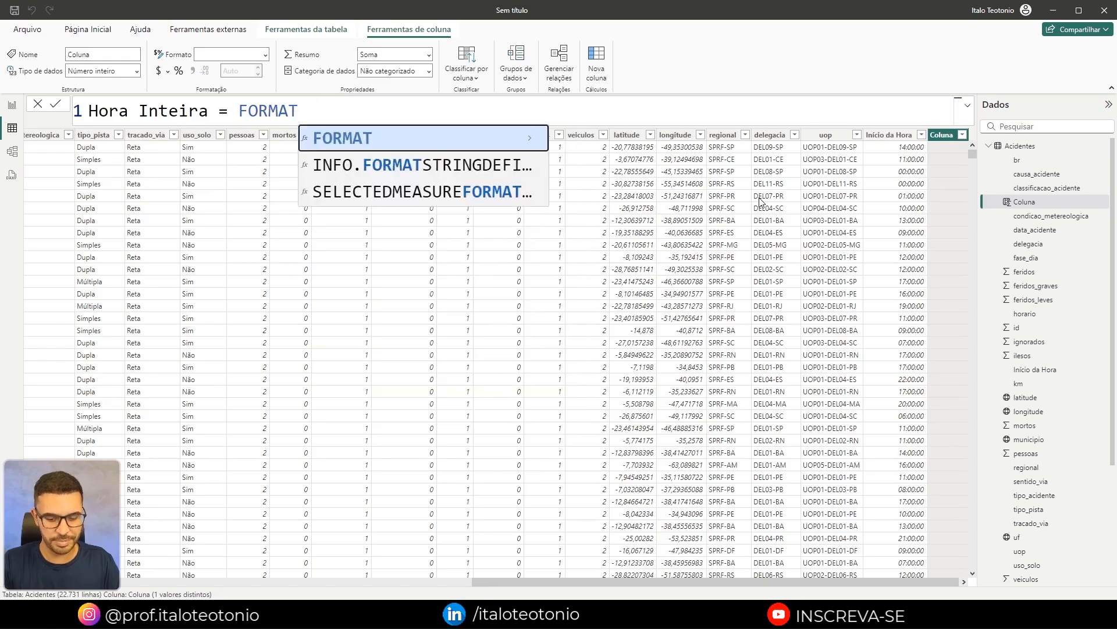
text((aci)
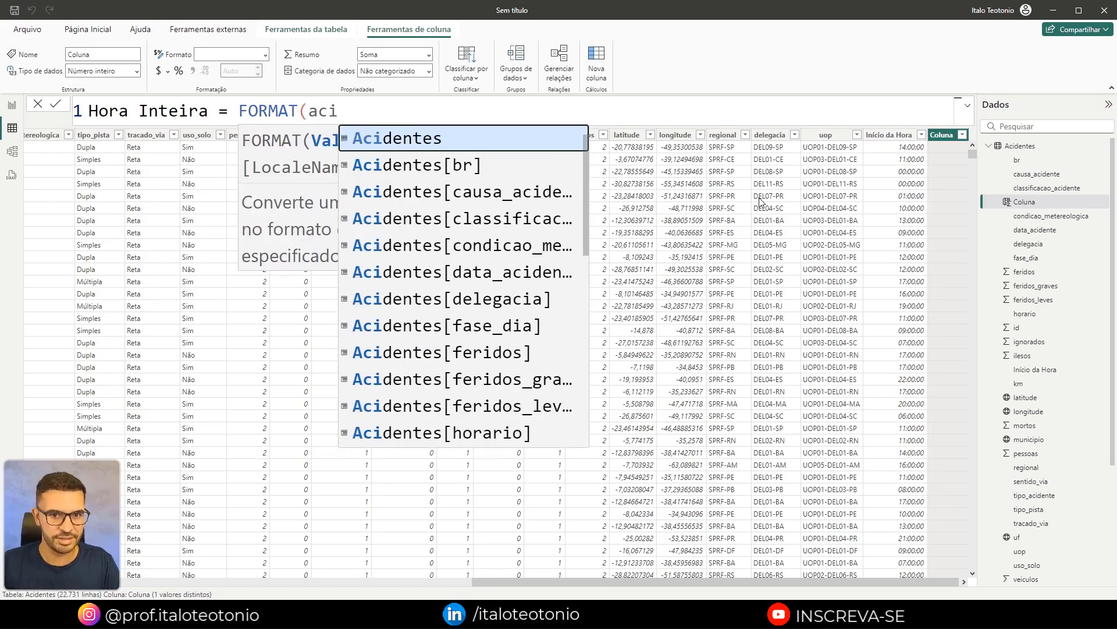
scroll(475, 286, down, 4)
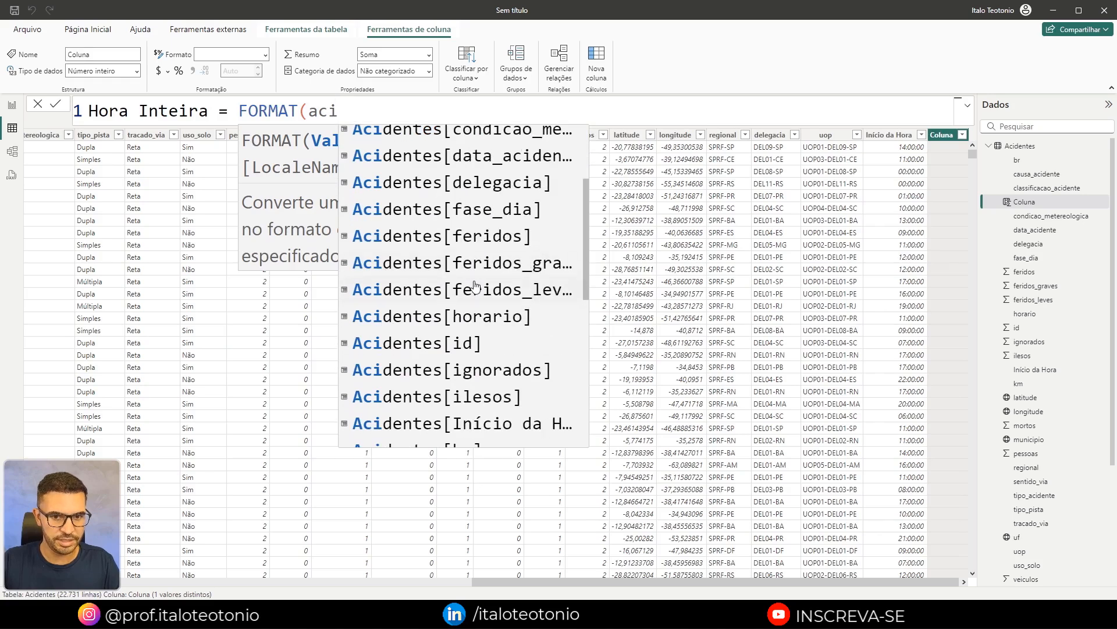
scroll(476, 286, down, 4)
scroll(518, 257, down, 5)
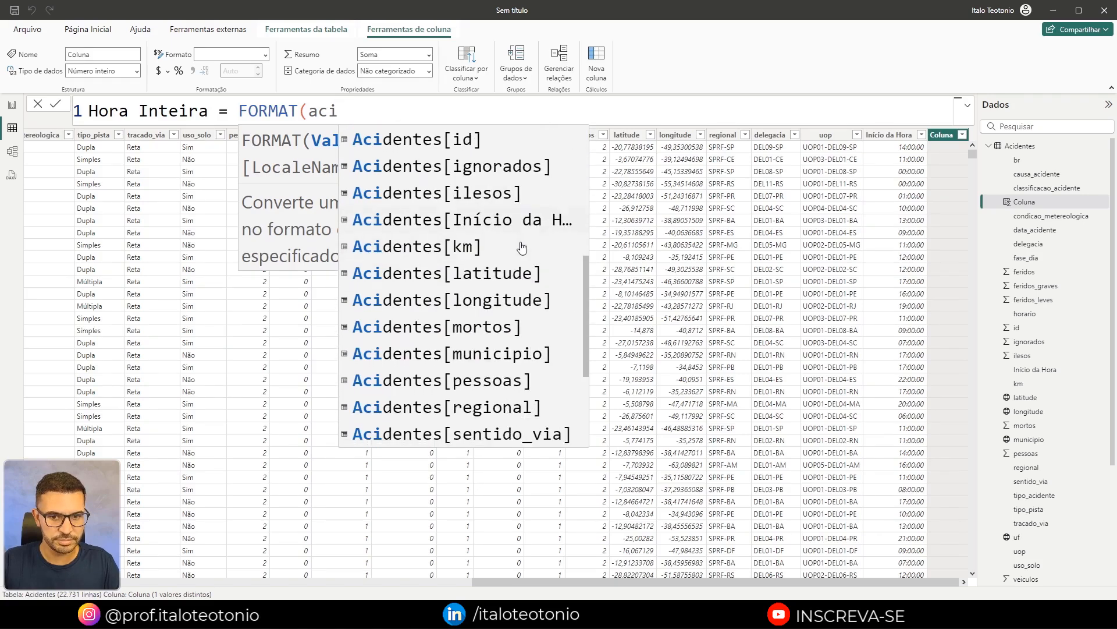
scroll(522, 251, up, 2)
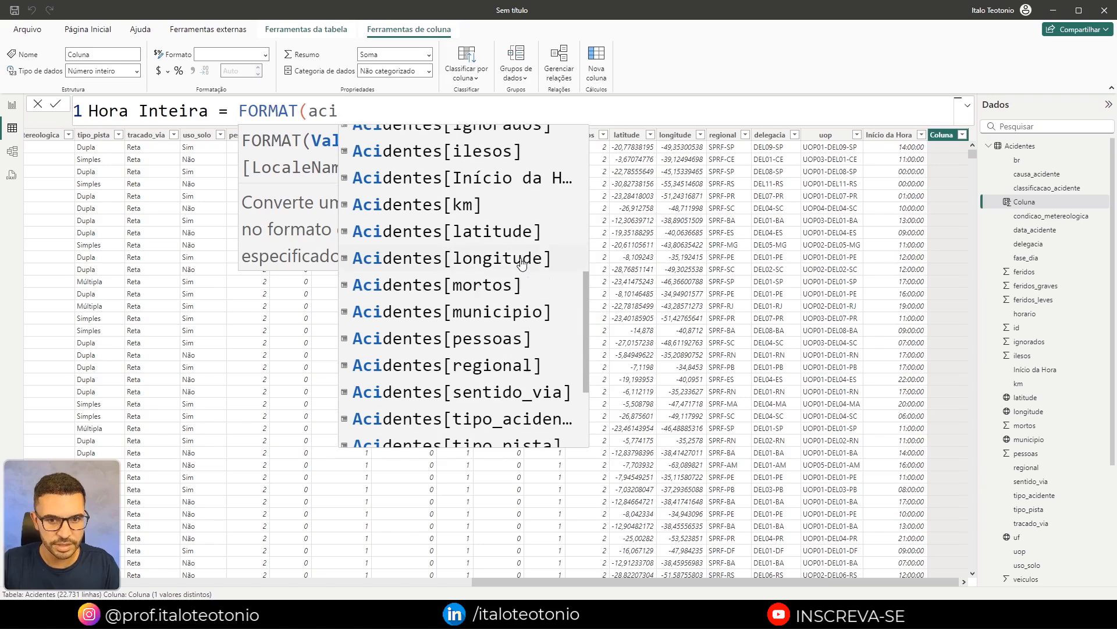
click(523, 210)
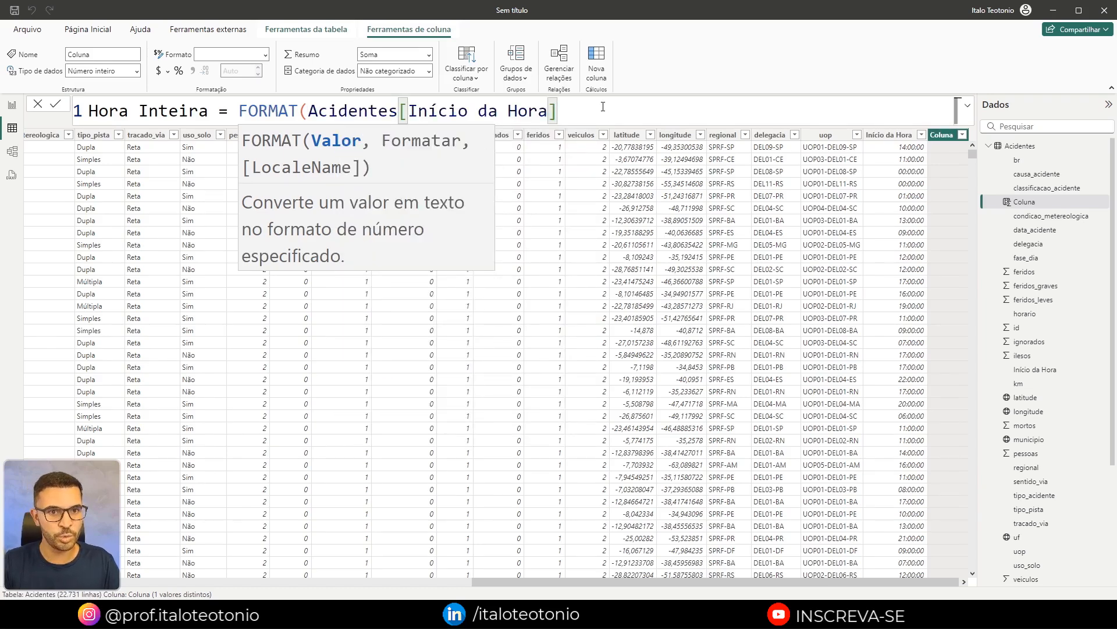
Complete the Hora Inteira formula with the format string "hh" and commit it.
text(,)
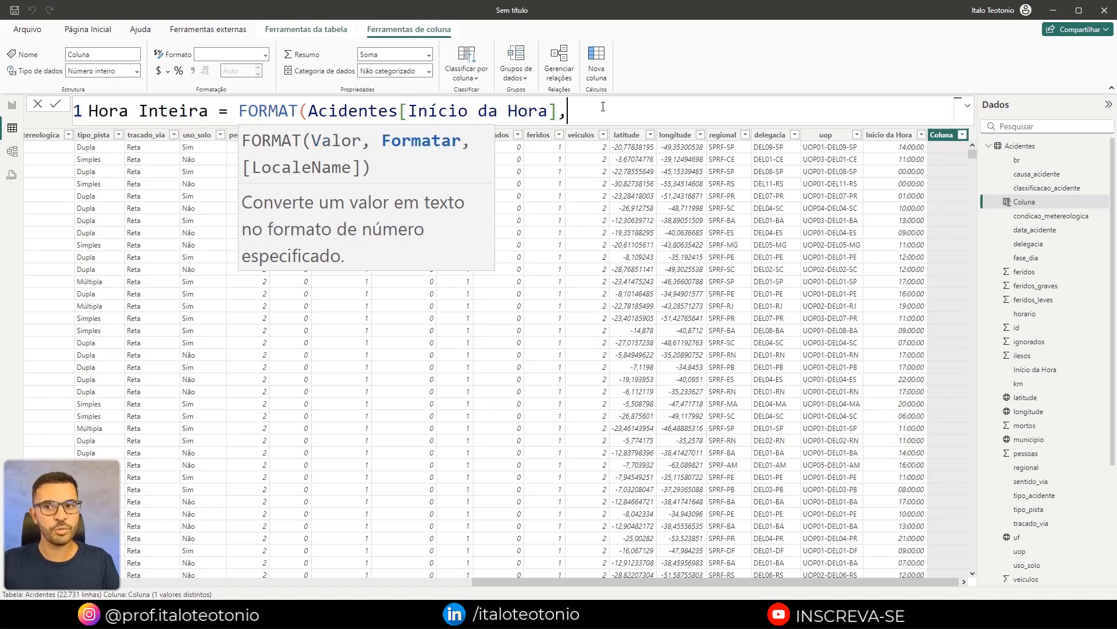
drag(893, 142, 852, 108)
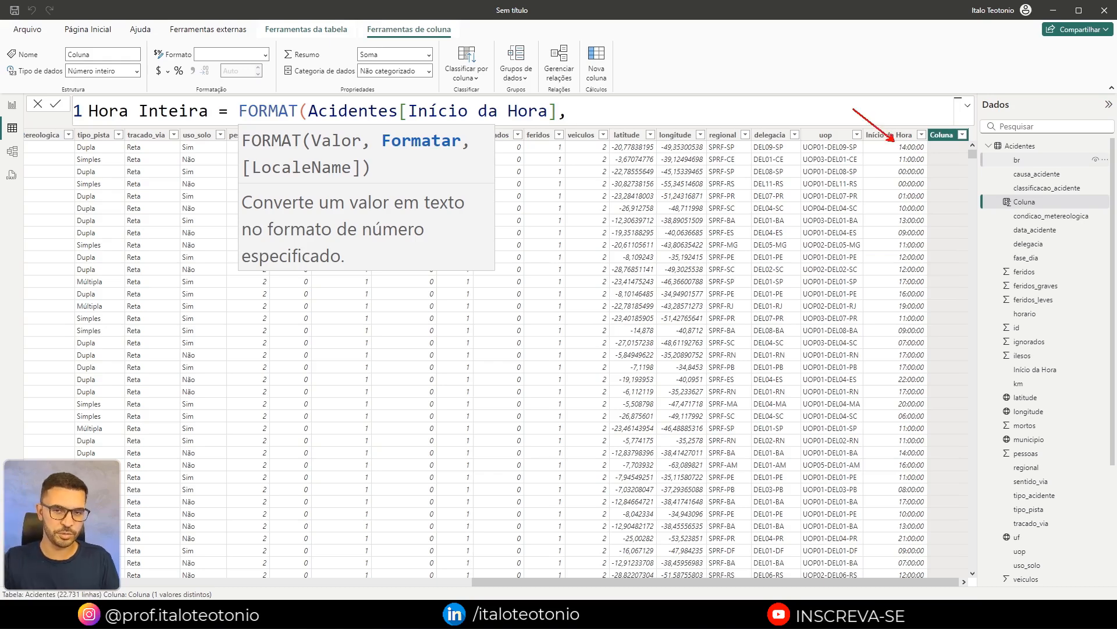
key(Escape)
text("hh")
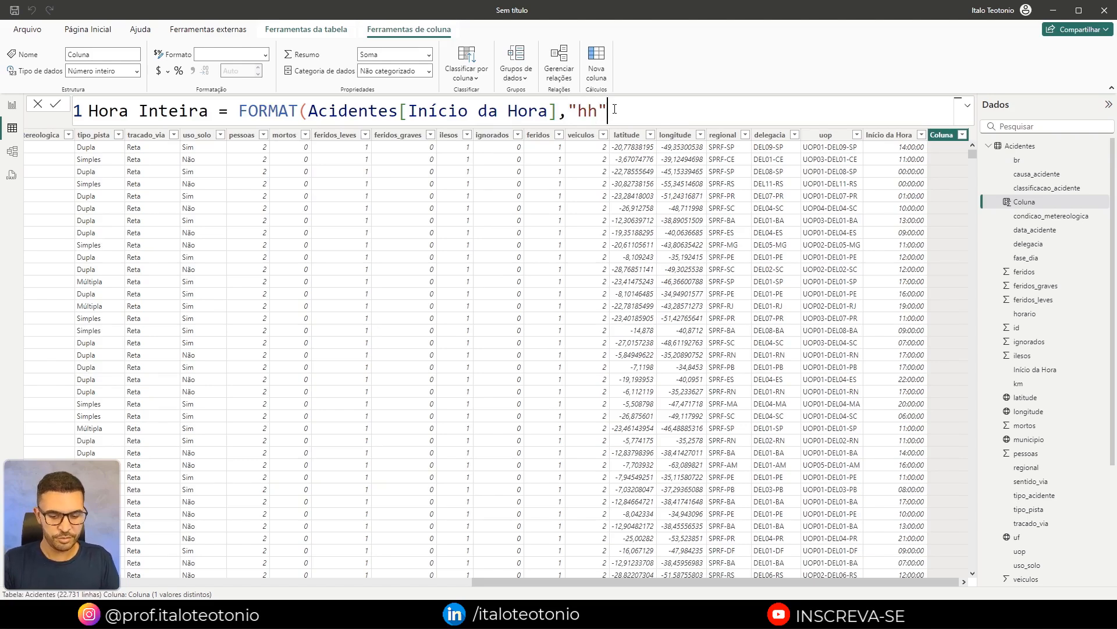
text())
key(Return)
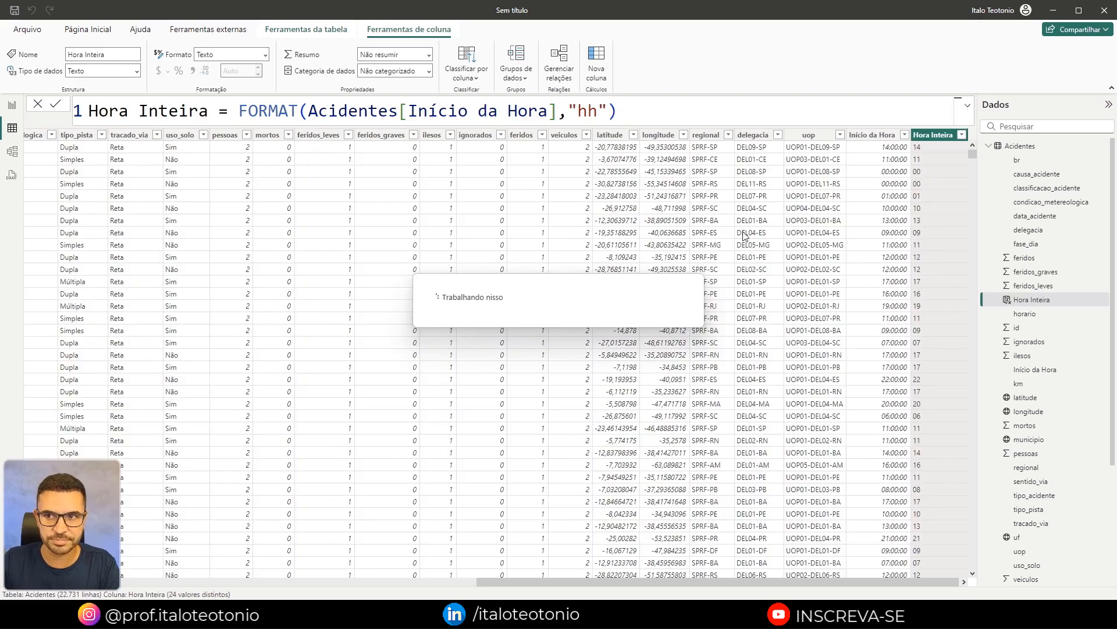
mouse_move(803, 174)
mouse_down()
mouse_move(879, 149)
mouse_move(983, 176)
mouse_up()
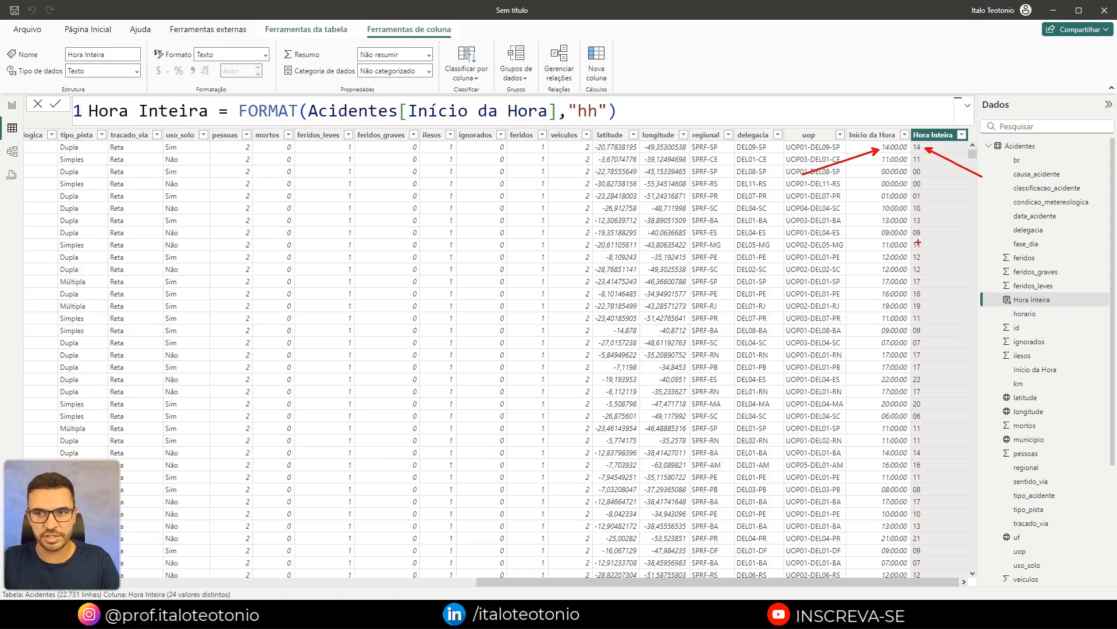
key(Escape)
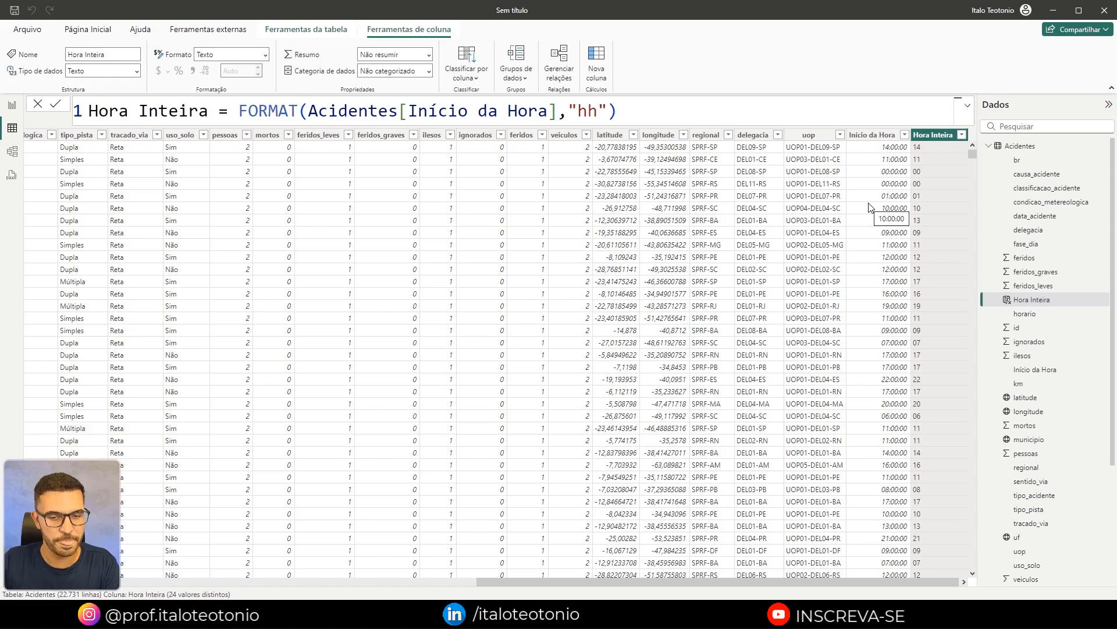
Replace Início da Hora with the Hora Inteira field from Acidentes in the columns of the matrix on Página 3.
click(13, 106)
click(291, 286)
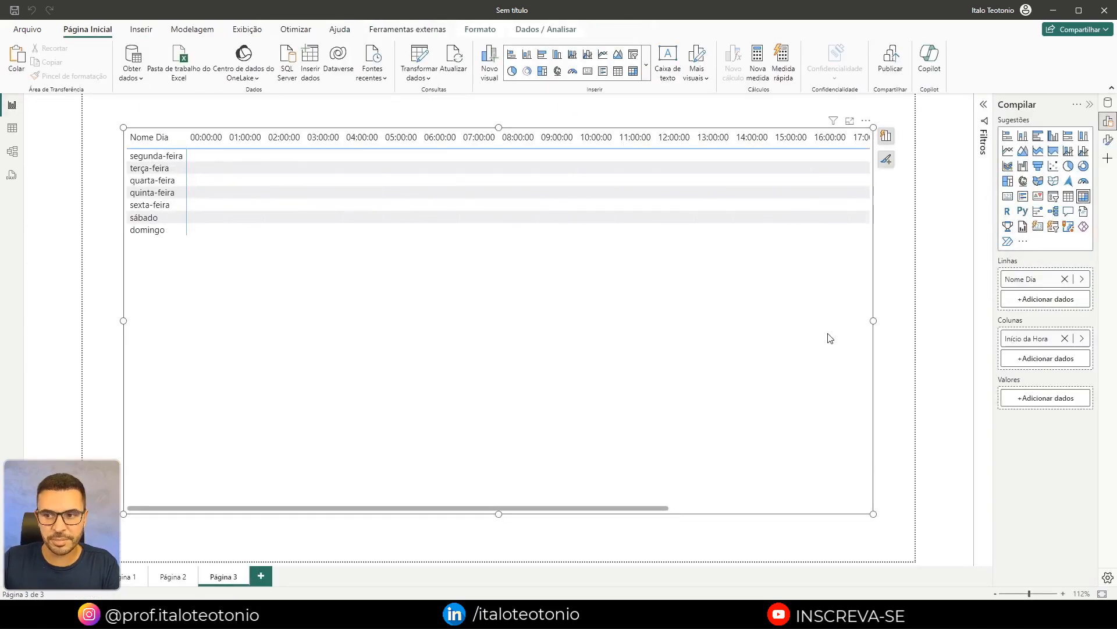
click(1065, 340)
click(1052, 341)
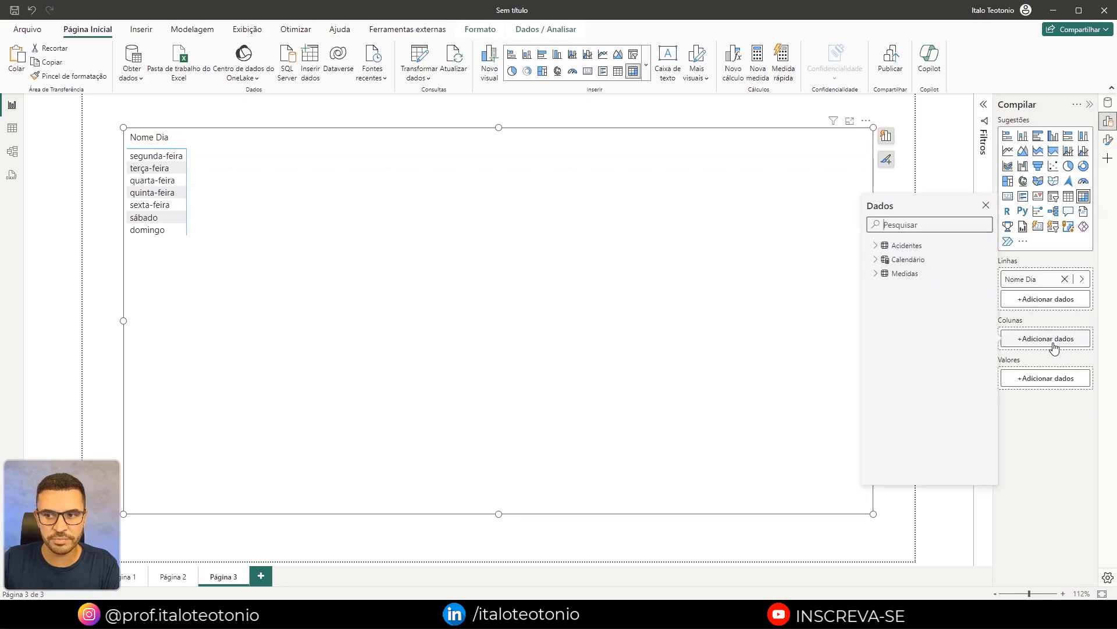
click(876, 246)
scroll(941, 320, down, 3)
scroll(941, 322, down, 2)
scroll(953, 352, up, 2)
scroll(952, 353, up, 2)
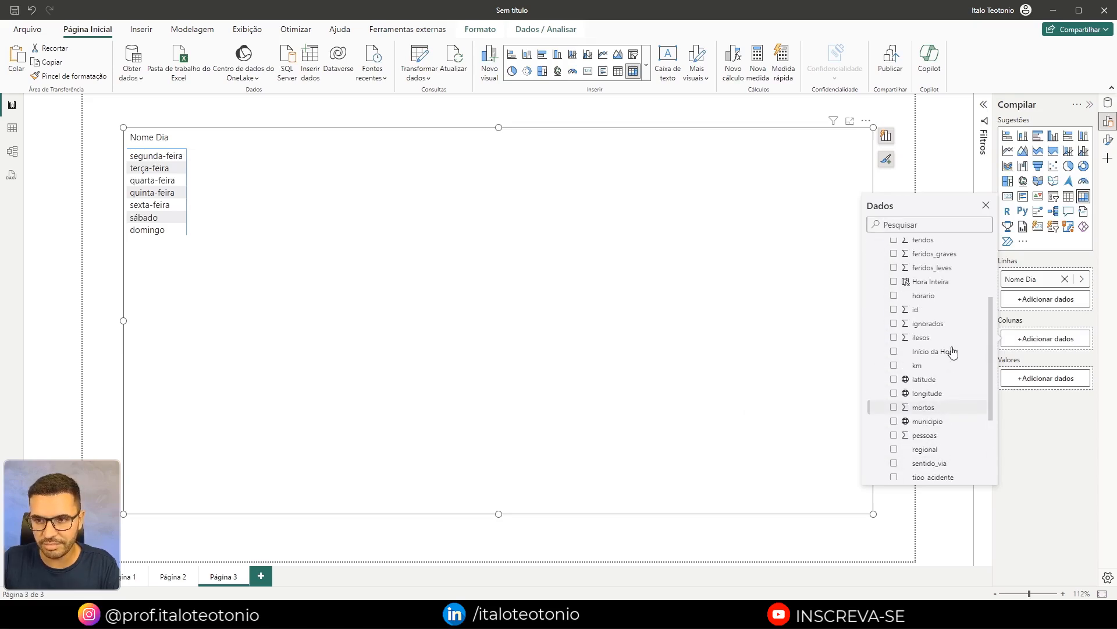
click(894, 282)
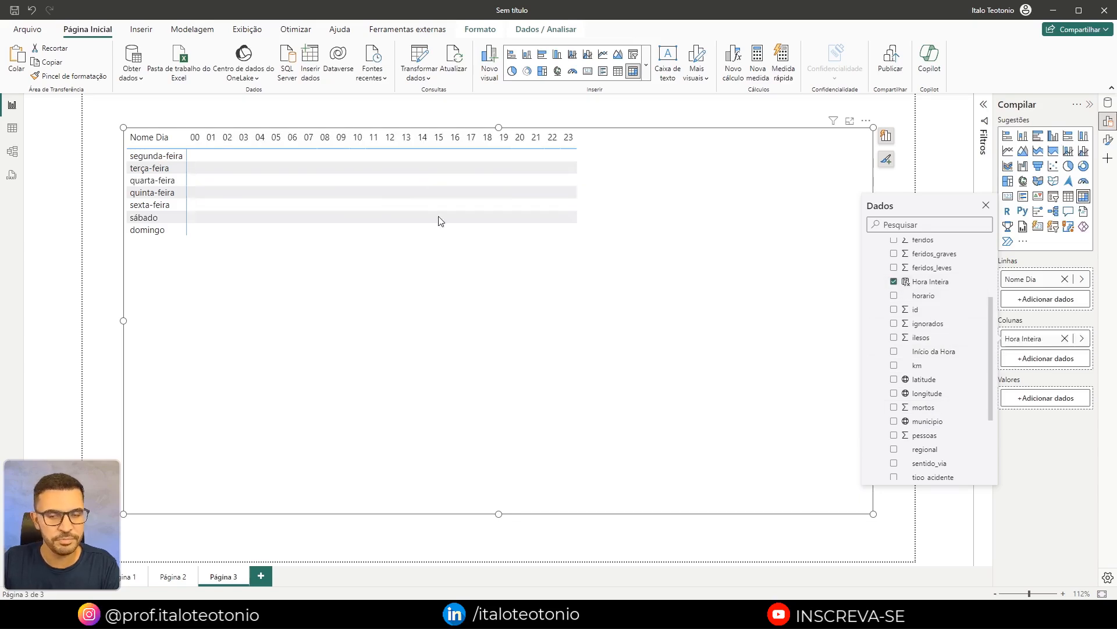
Reduce the matrix's width and height so that it fits closely around its hour columns and weekday rows.
click(904, 174)
drag(876, 331, 589, 290)
drag(357, 516, 357, 249)
click(296, 299)
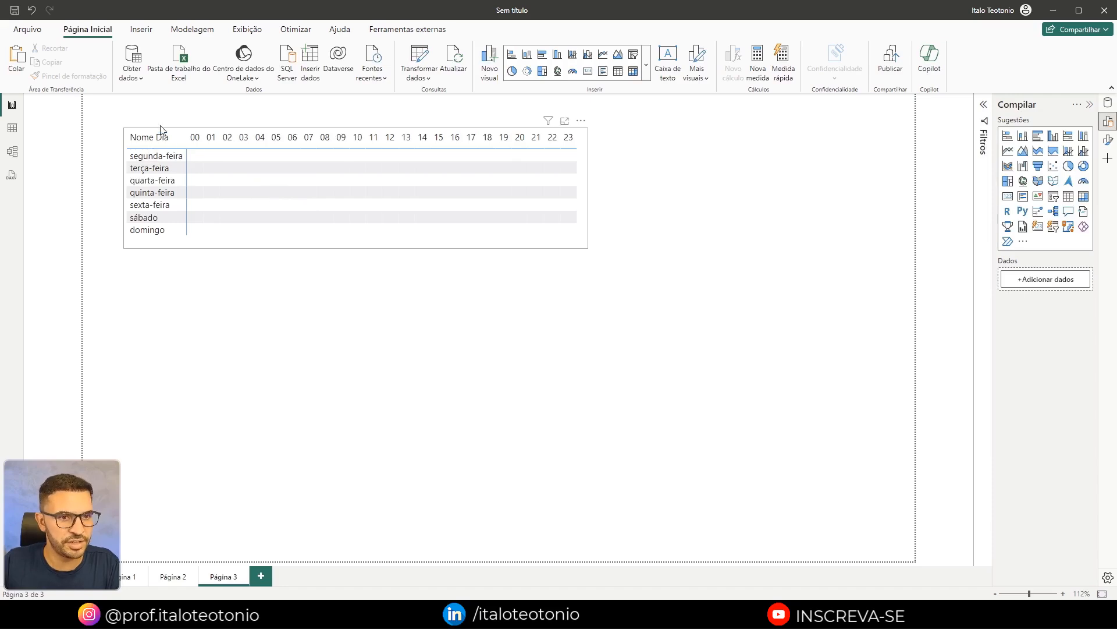
Add a new calculated column to the Calendário table.
click(12, 129)
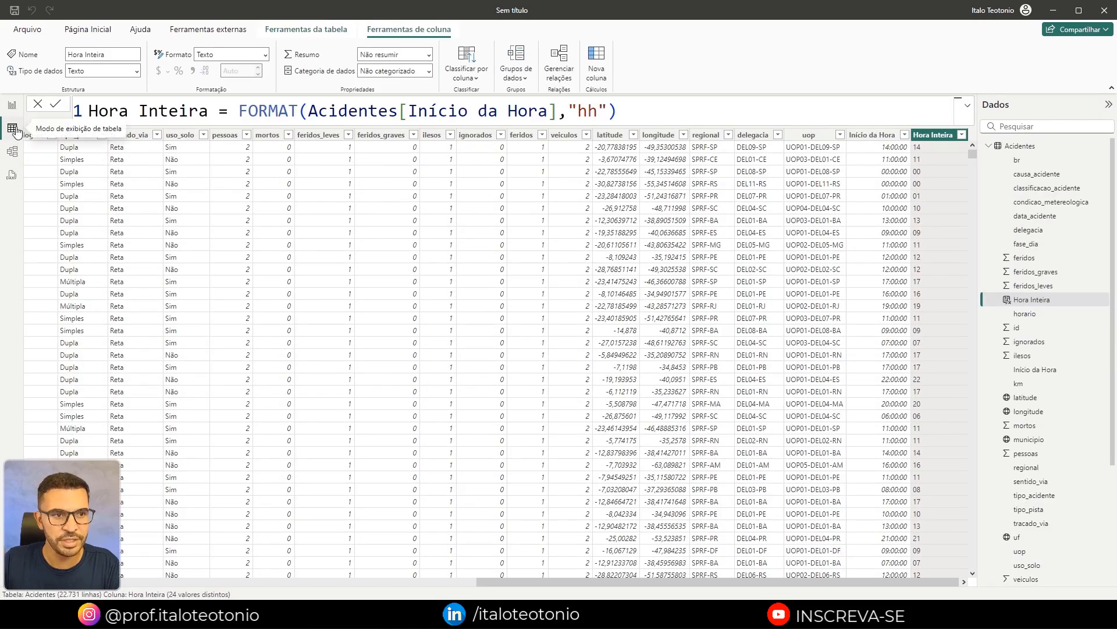
click(989, 146)
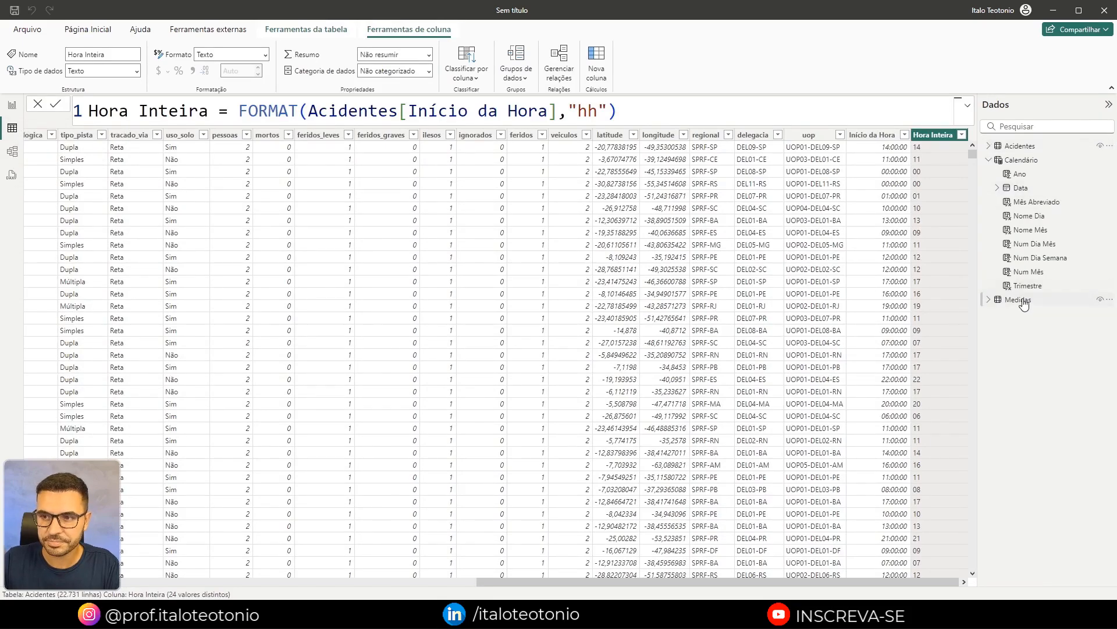
click(1021, 160)
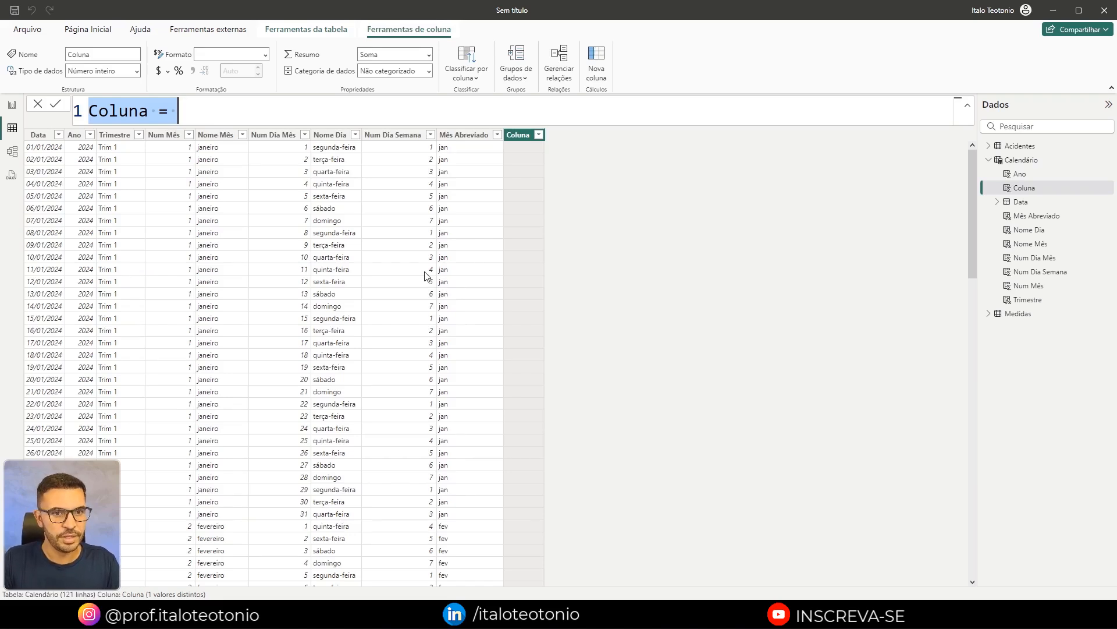
Define the new Calendário column as Nome Dia Abreviado = FORMAT('Calendário'[Data],"ddd").
text(Nome Dia Abrevia)
key(BackSpace)
text(iado = FORMAT()
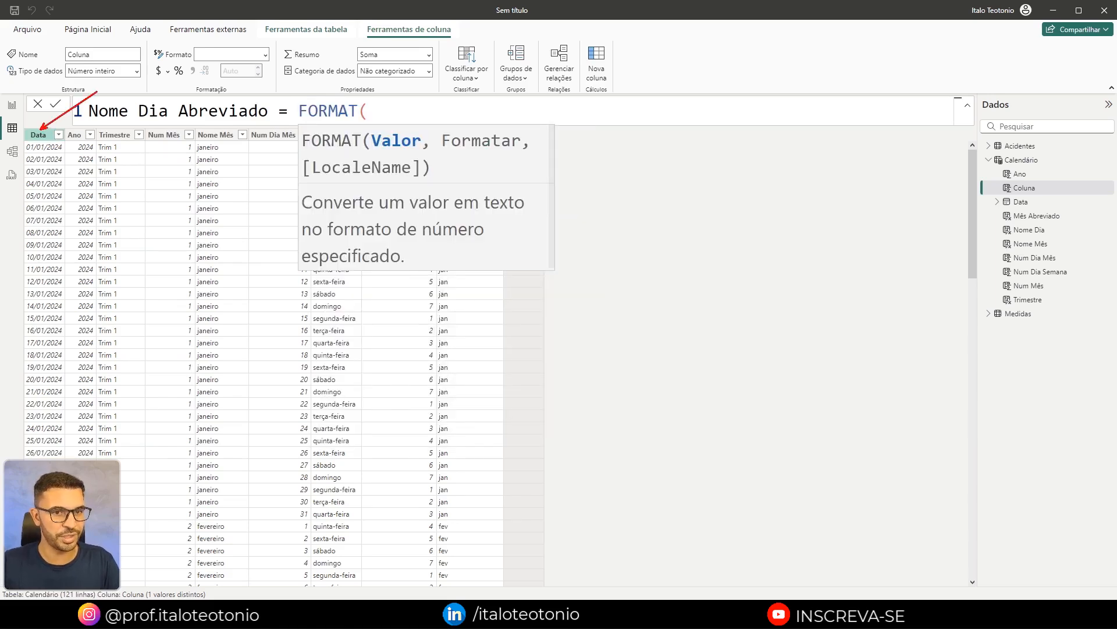
text(data)
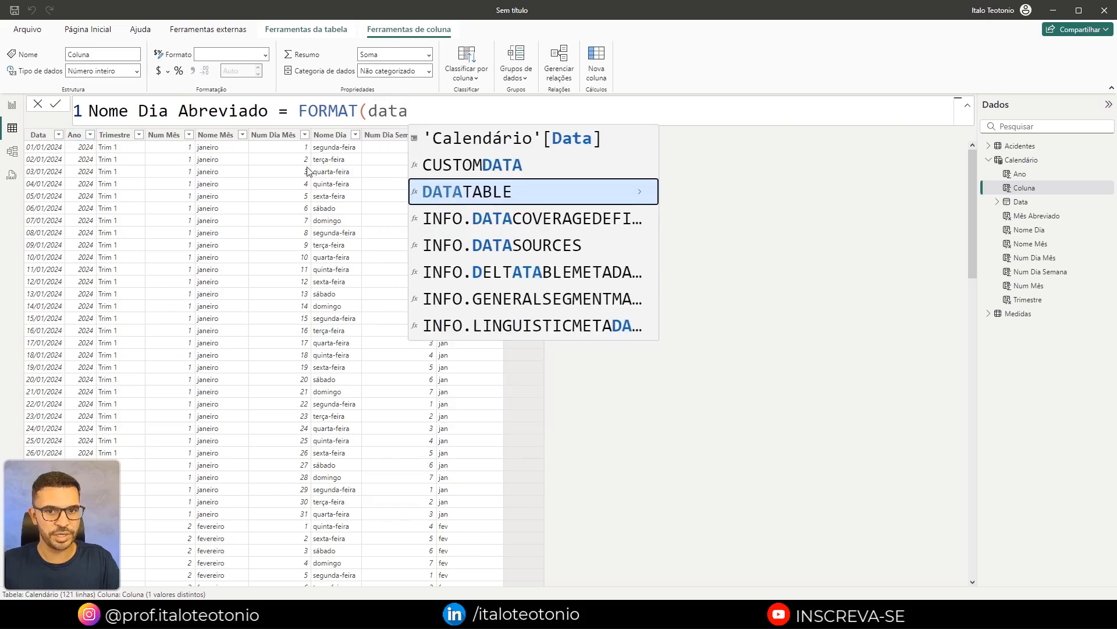
click(627, 139)
text(,")
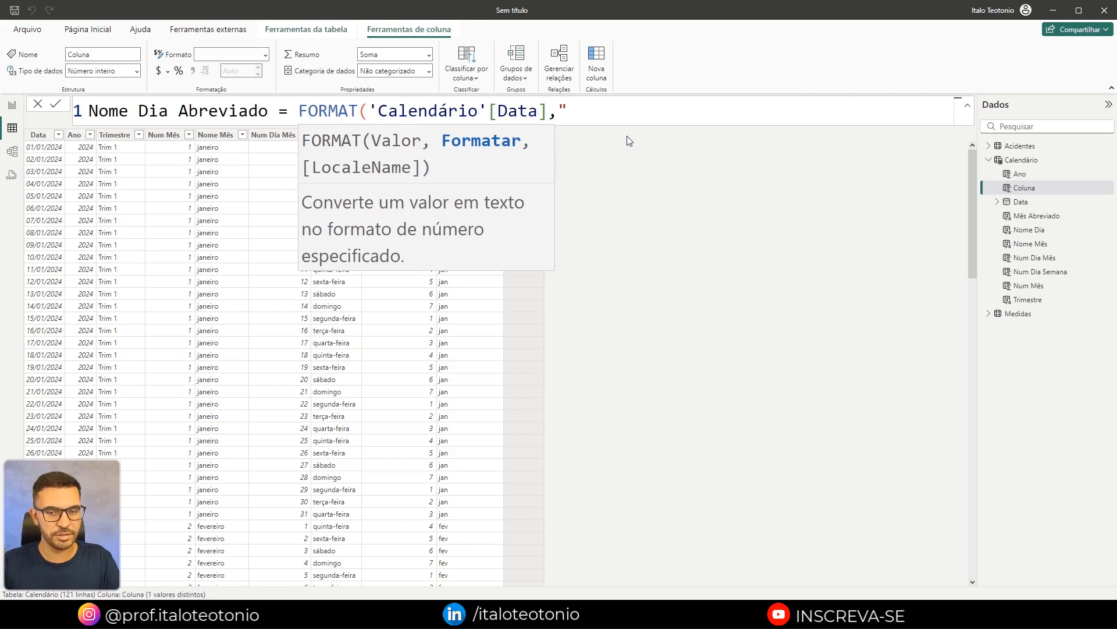
text(ddd"))
key(Return)
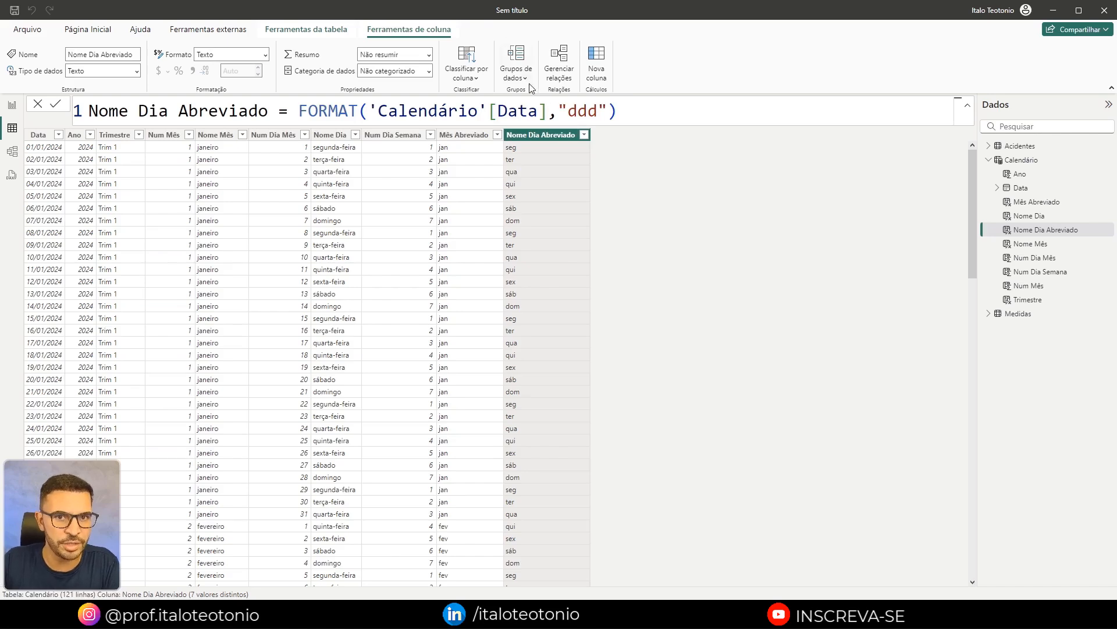
Sort the Nome Dia Abreviado column by Num Dia Semana.
click(470, 76)
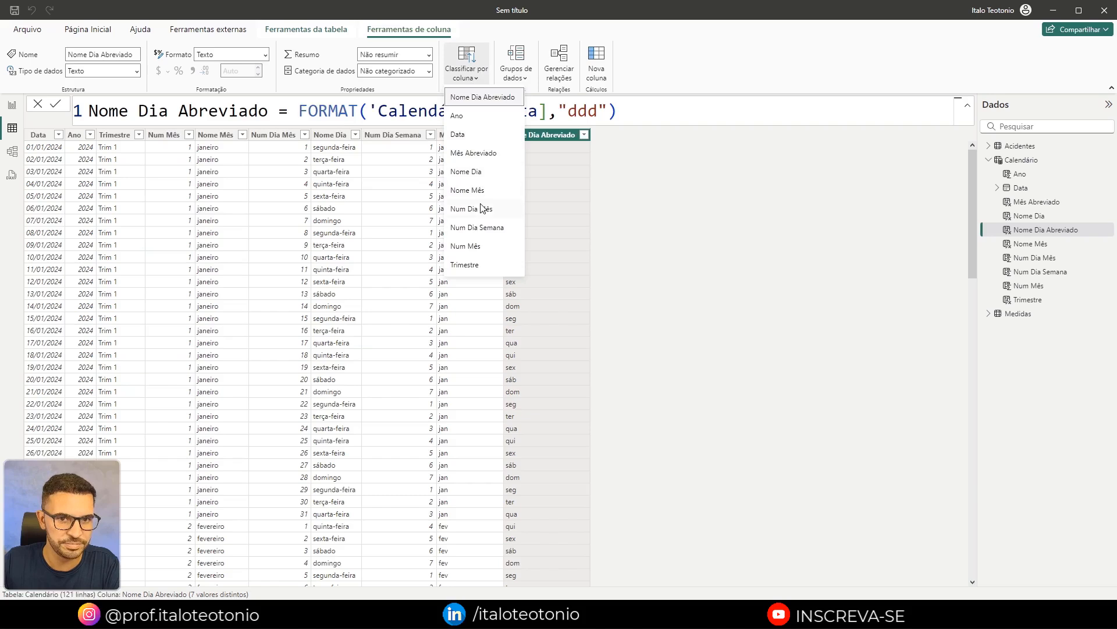
click(504, 229)
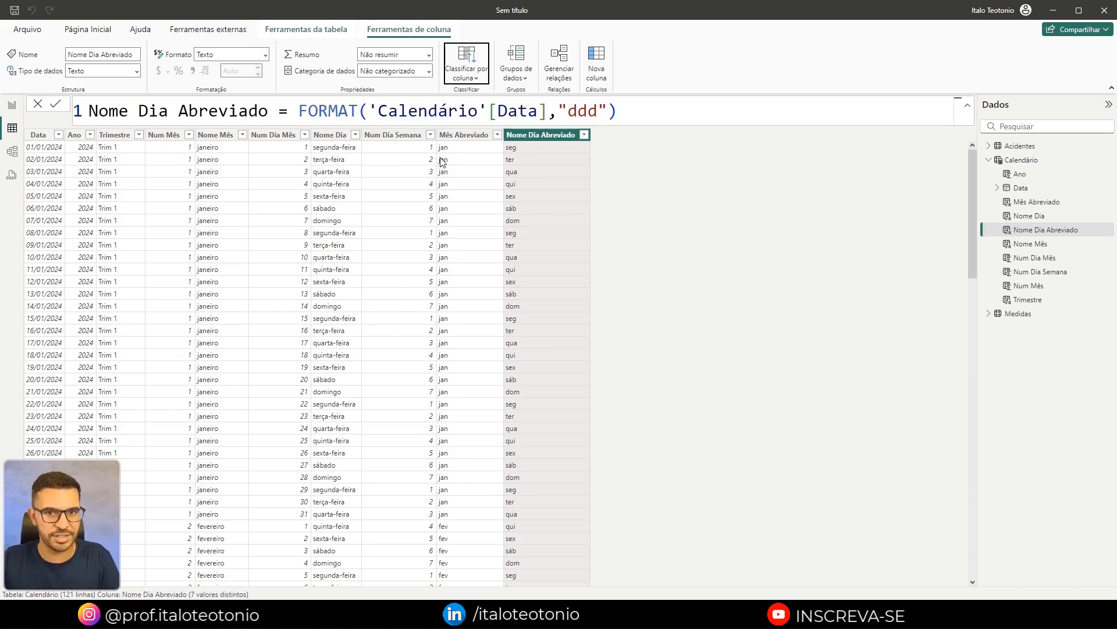
mouse_move(426, 153)
mouse_down()
mouse_move(375, 152)
mouse_move(374, 191)
mouse_up()
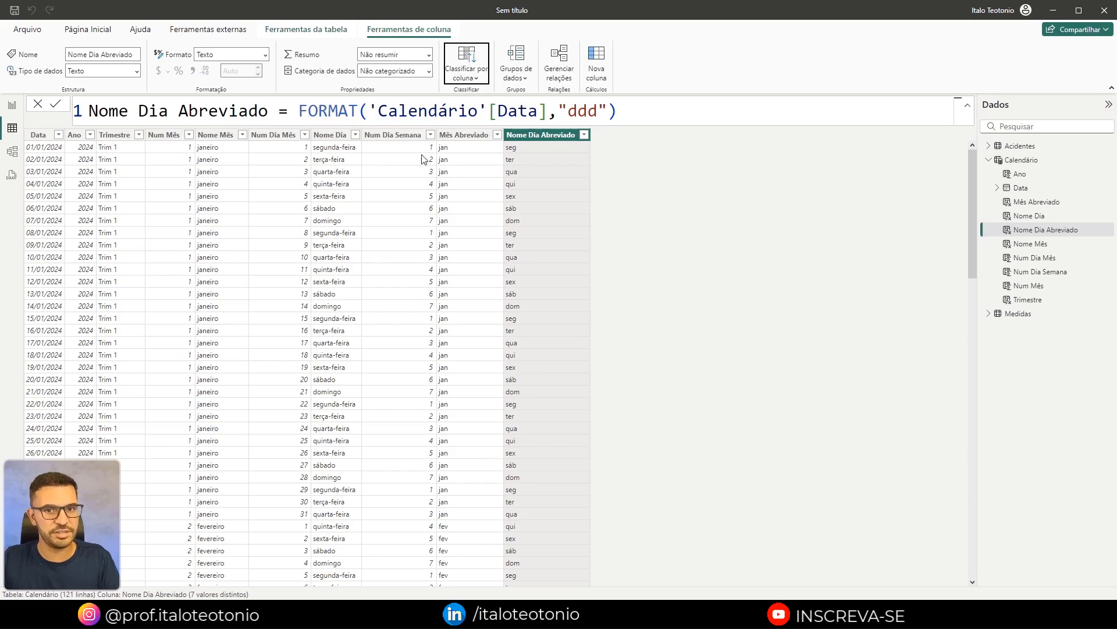
Replace Nome Dia with Nome Dia Abreviado in the report matrix's rows and widen the matrix to fit hour columns 00 to 23.
click(12, 105)
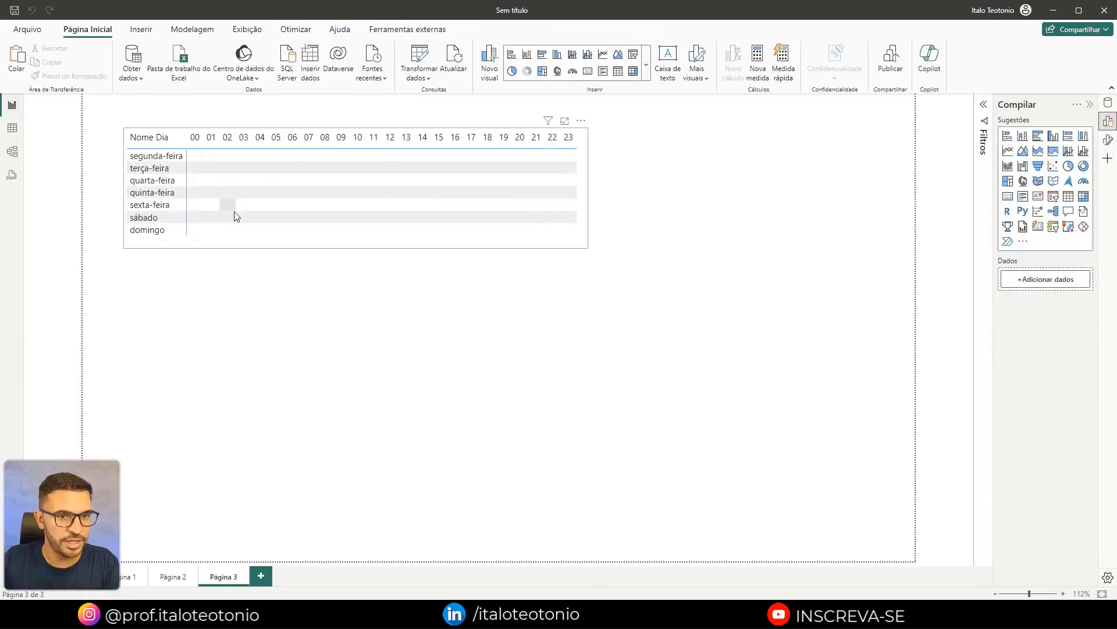
click(570, 243)
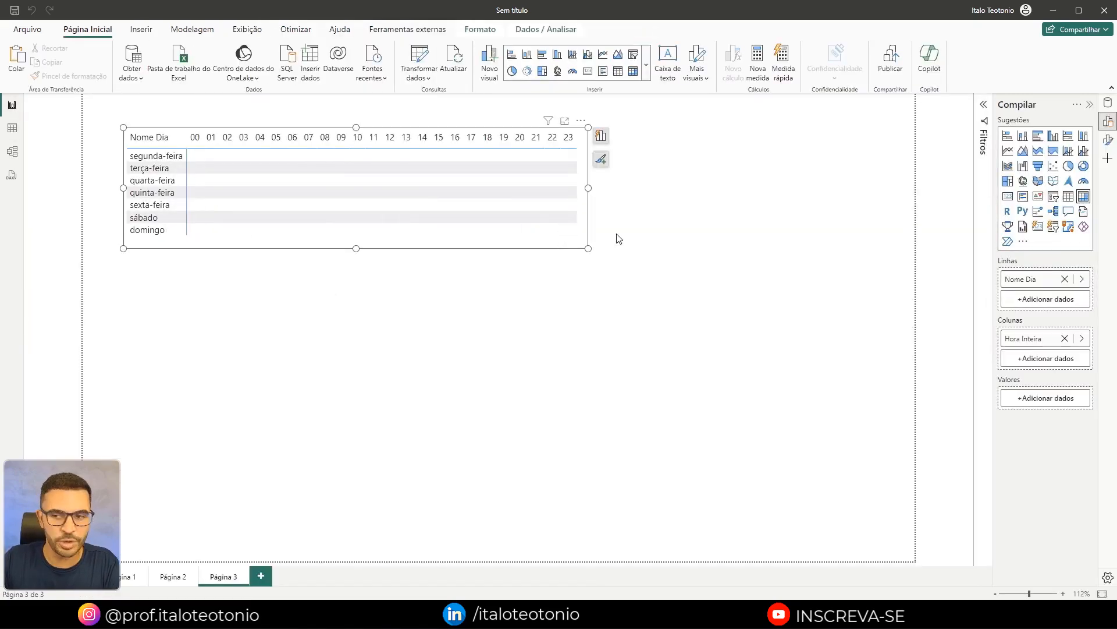
click(1065, 278)
click(1068, 281)
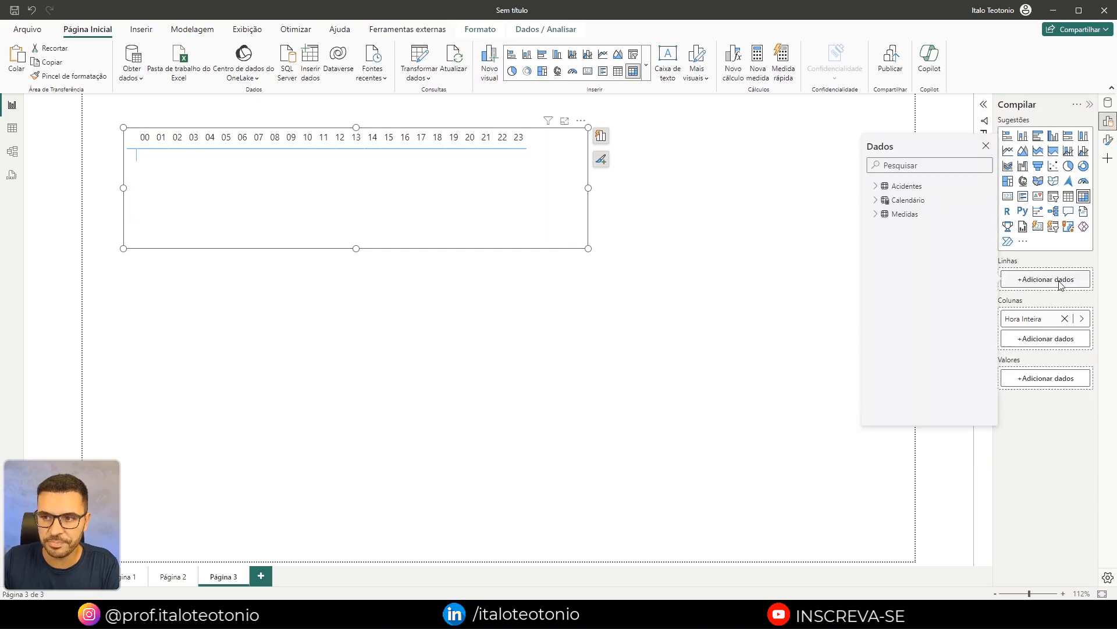
click(875, 200)
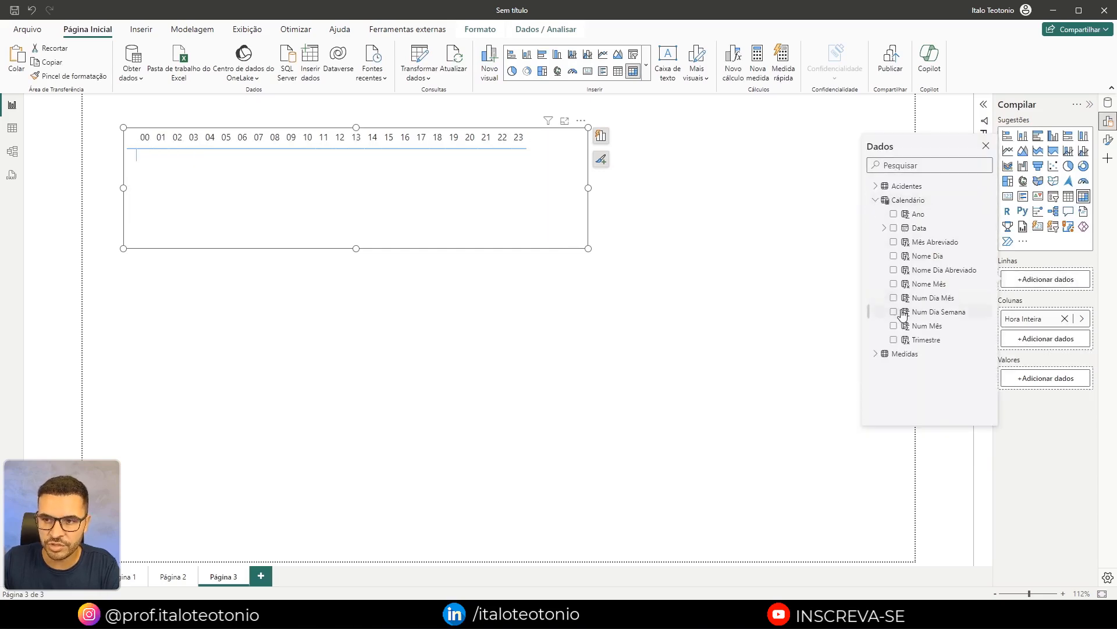
click(894, 270)
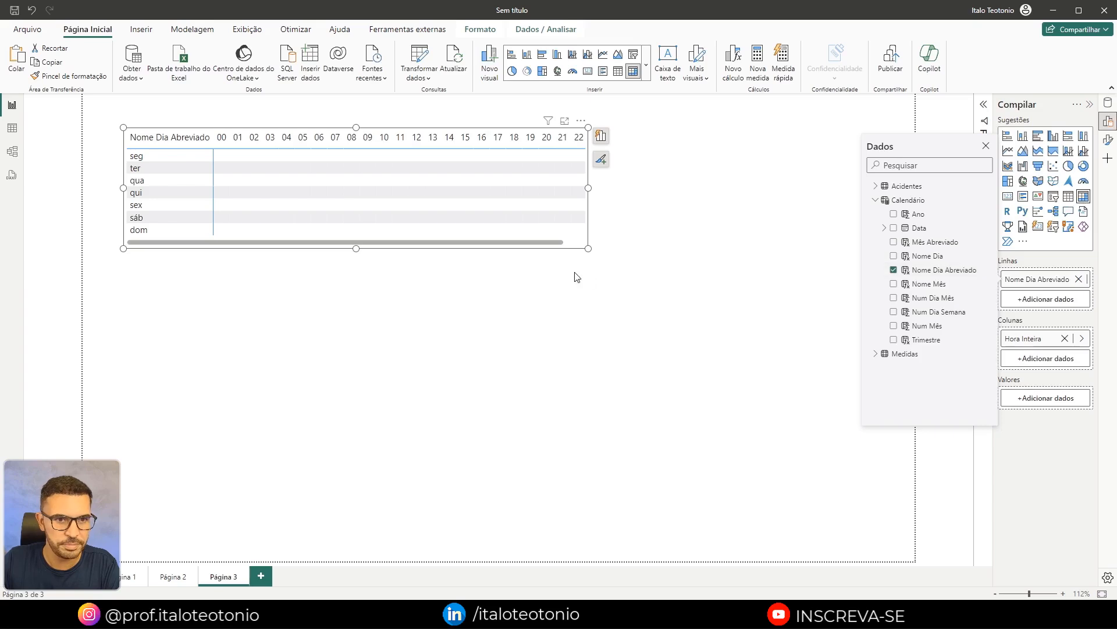
click(588, 249)
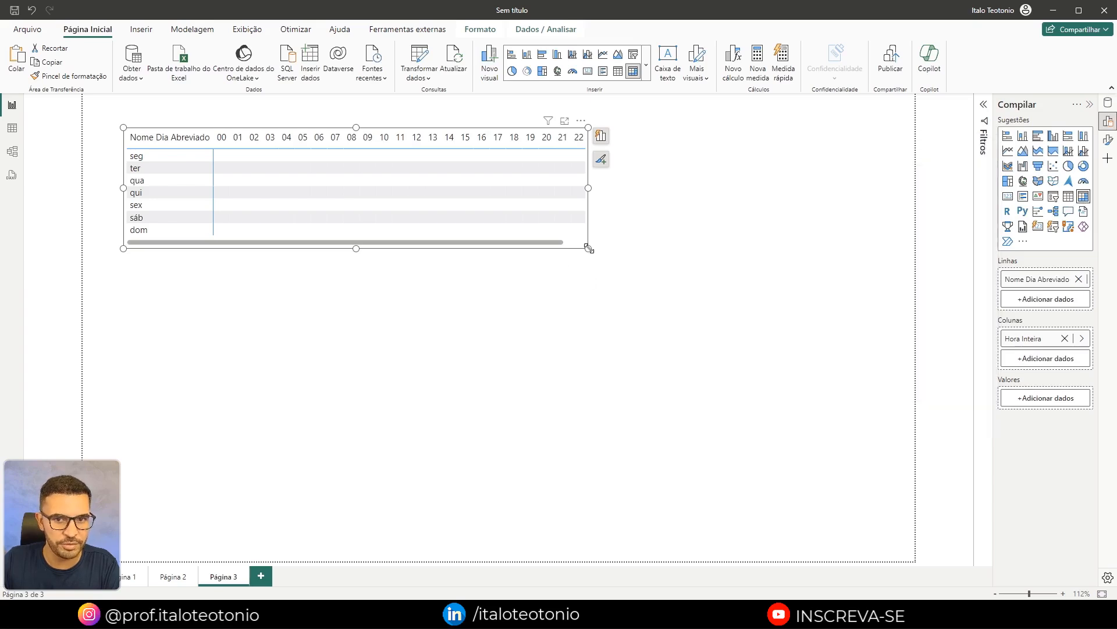
drag(589, 249, 615, 250)
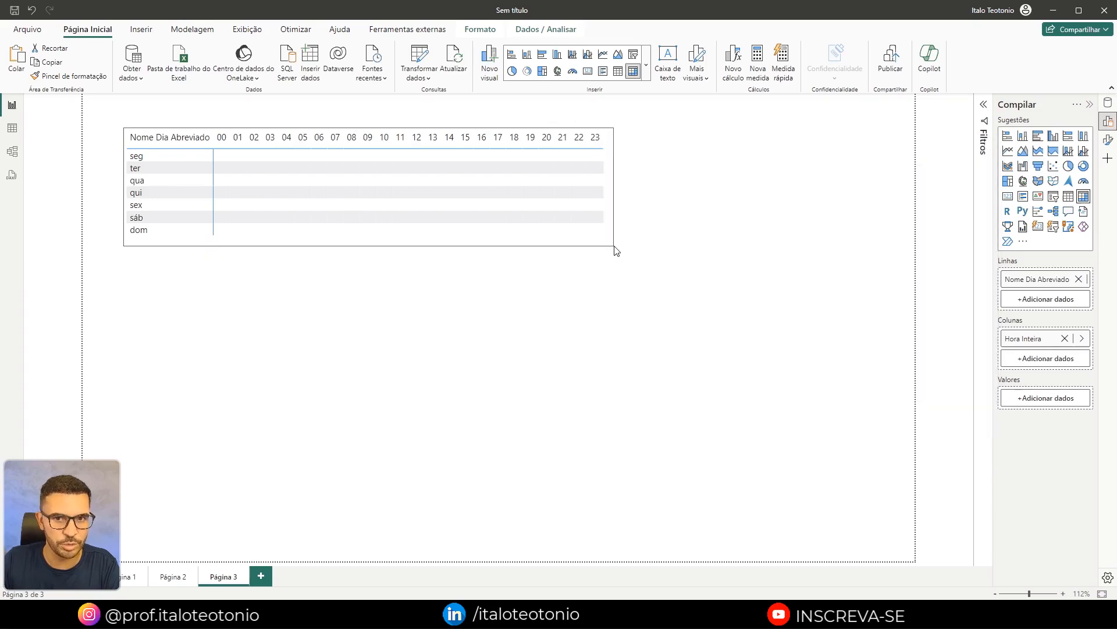
click(429, 309)
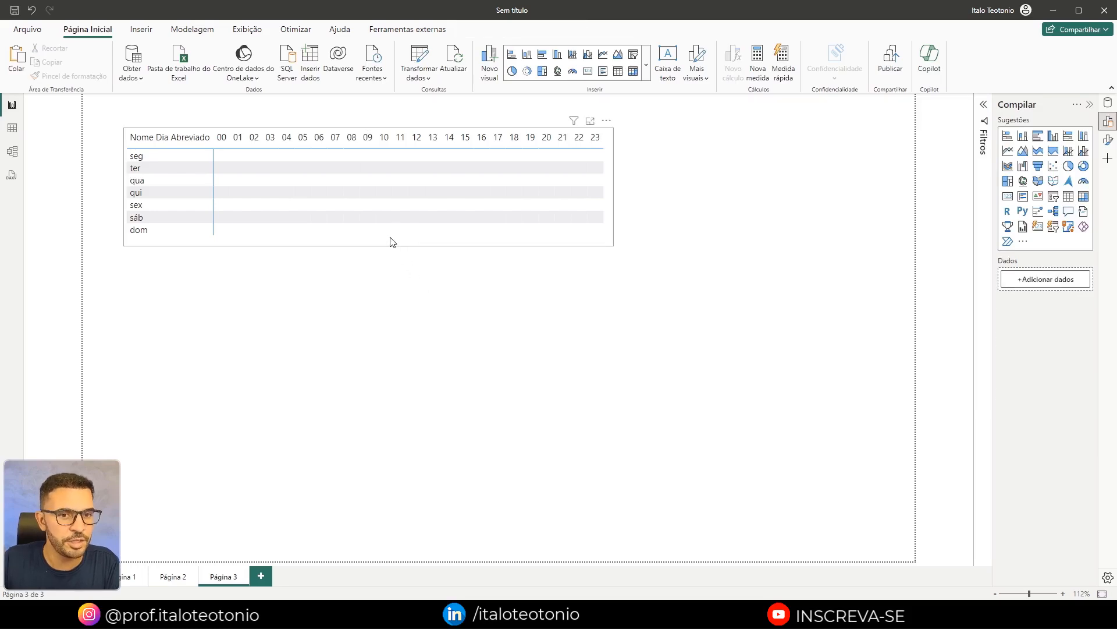
Add the Qtde Acidentes measure to the matrix's values and enlarge the matrix to fit all hours, weekdays and totals.
click(390, 241)
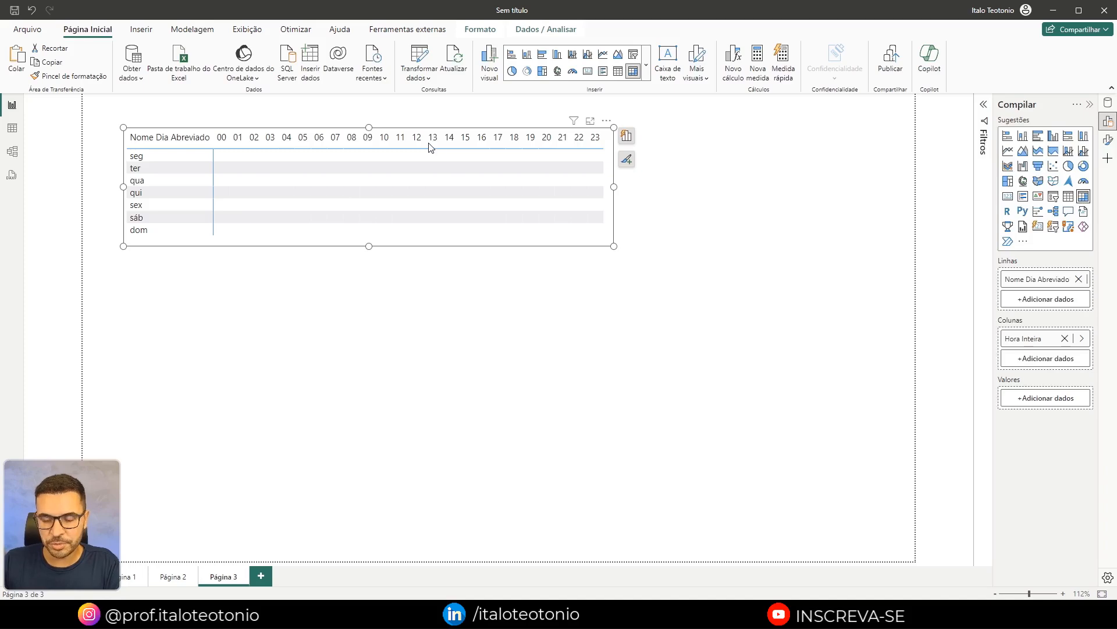
click(1043, 398)
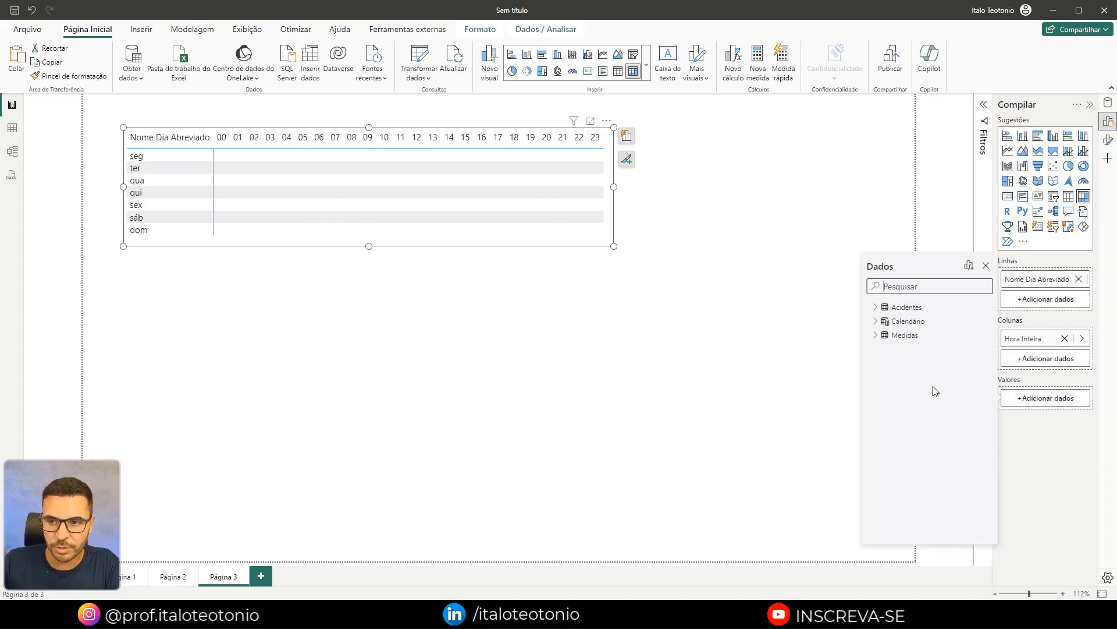
click(872, 336)
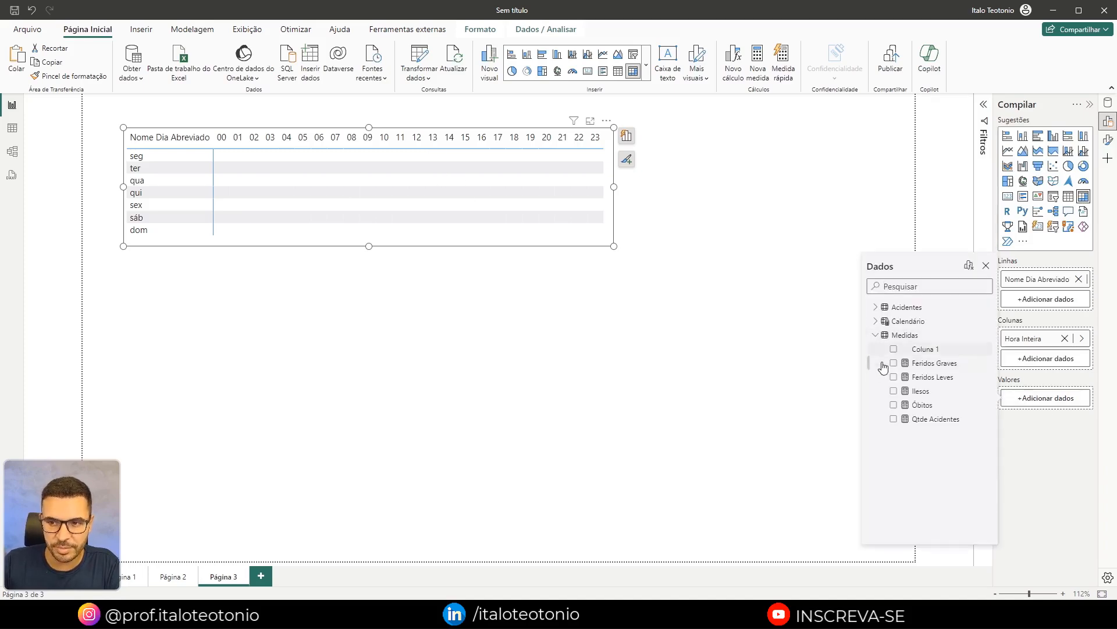
click(894, 419)
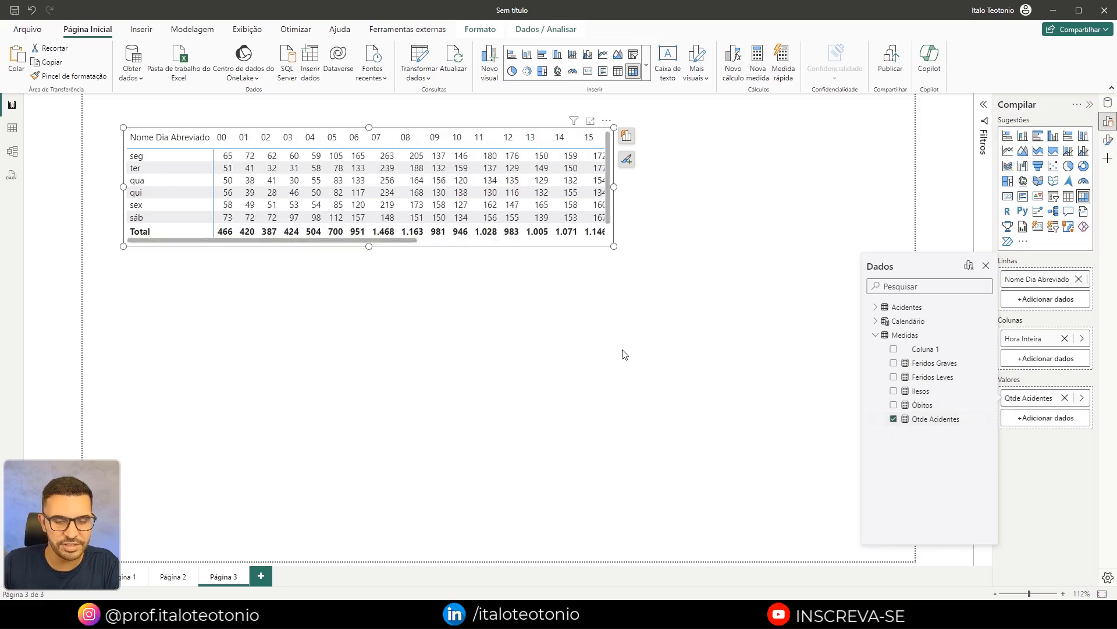
drag(613, 245, 870, 301)
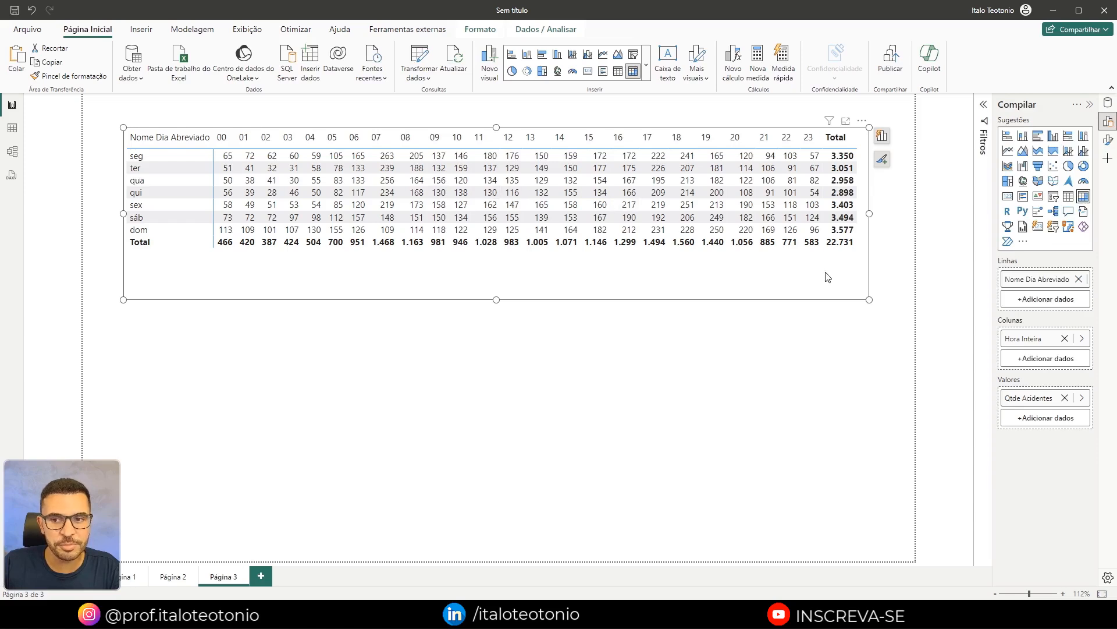
drag(869, 298, 868, 266)
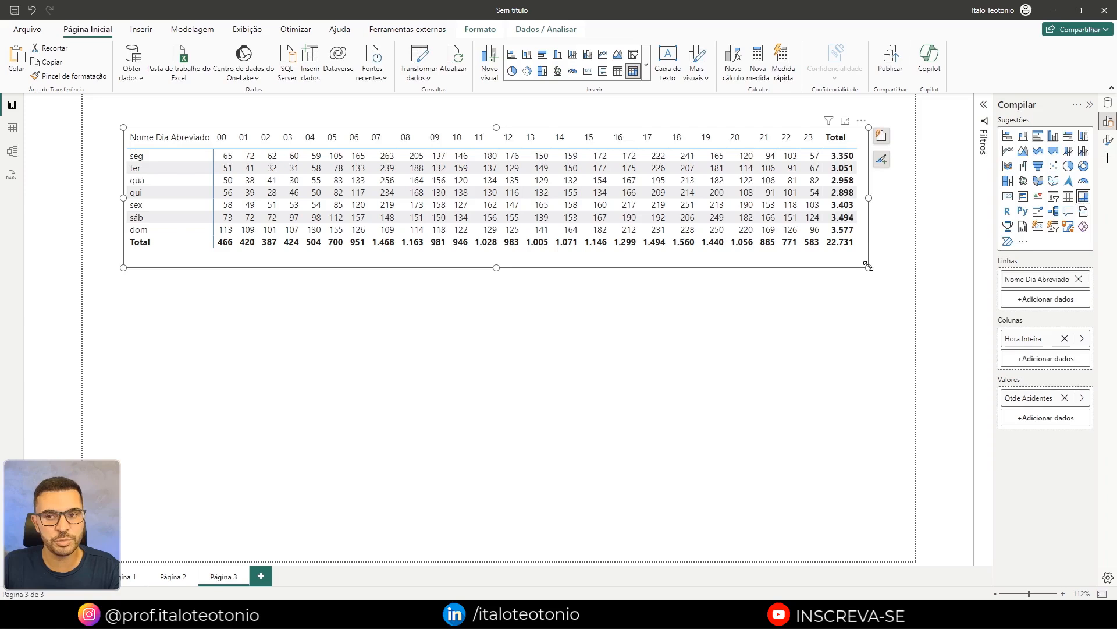
Remove Qtde Acidentes from the matrix's values and resize the matrix around its weekday rows and hour columns.
drag(869, 266, 452, 275)
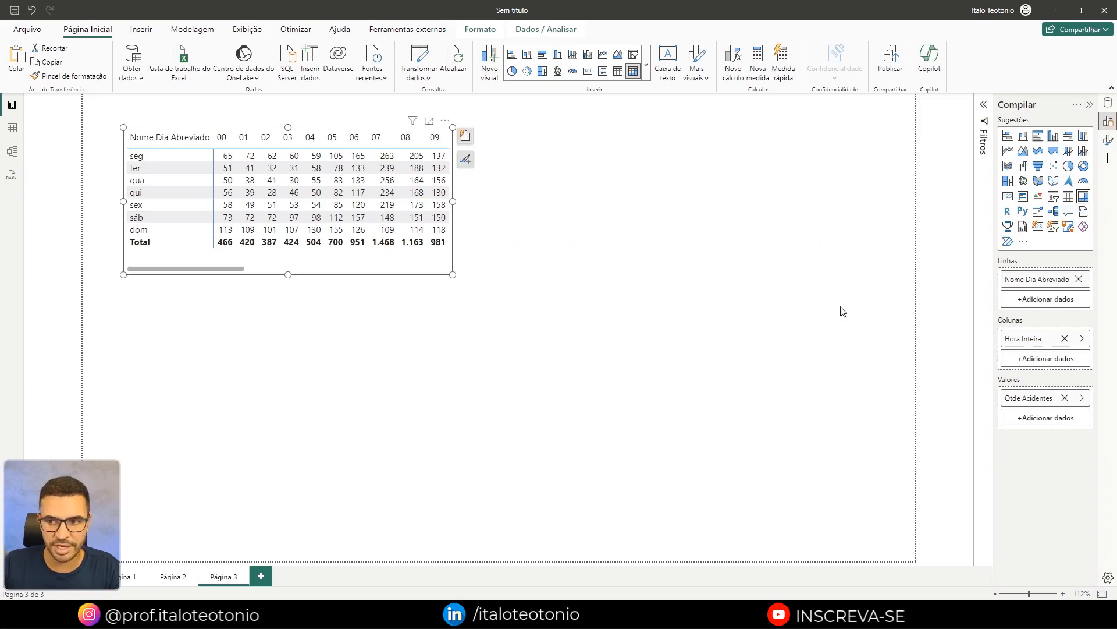
click(1064, 398)
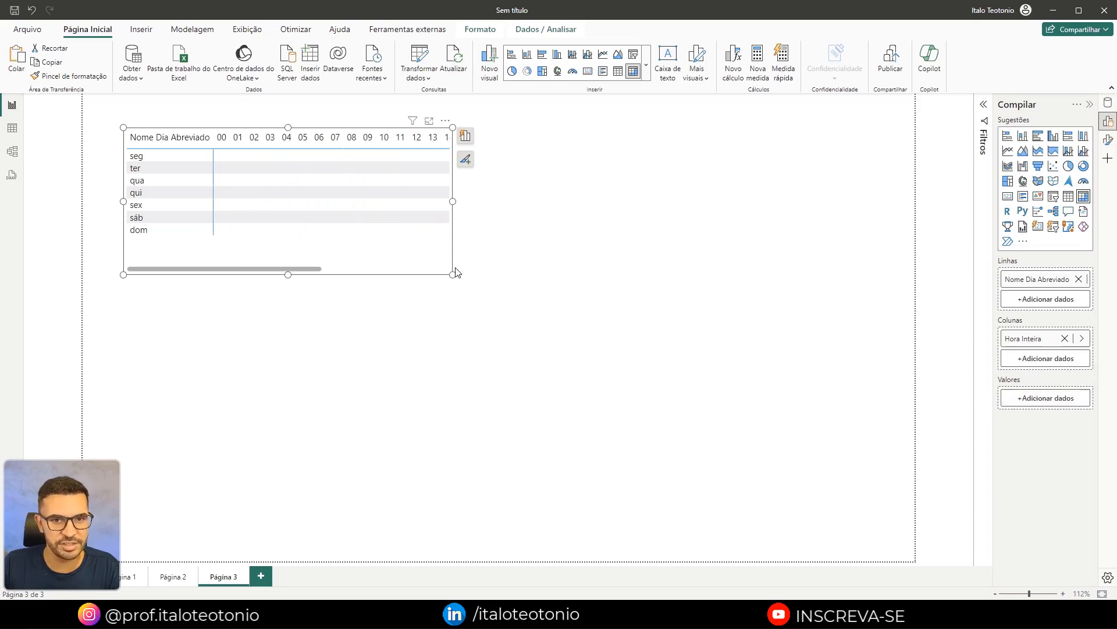
drag(451, 275, 610, 254)
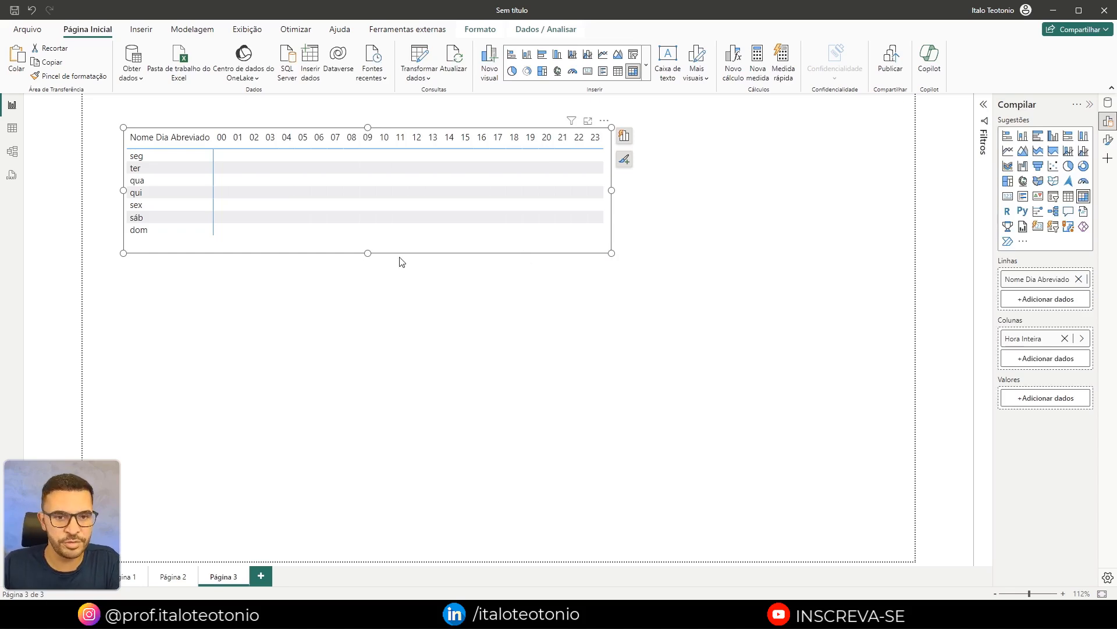
drag(368, 250, 367, 247)
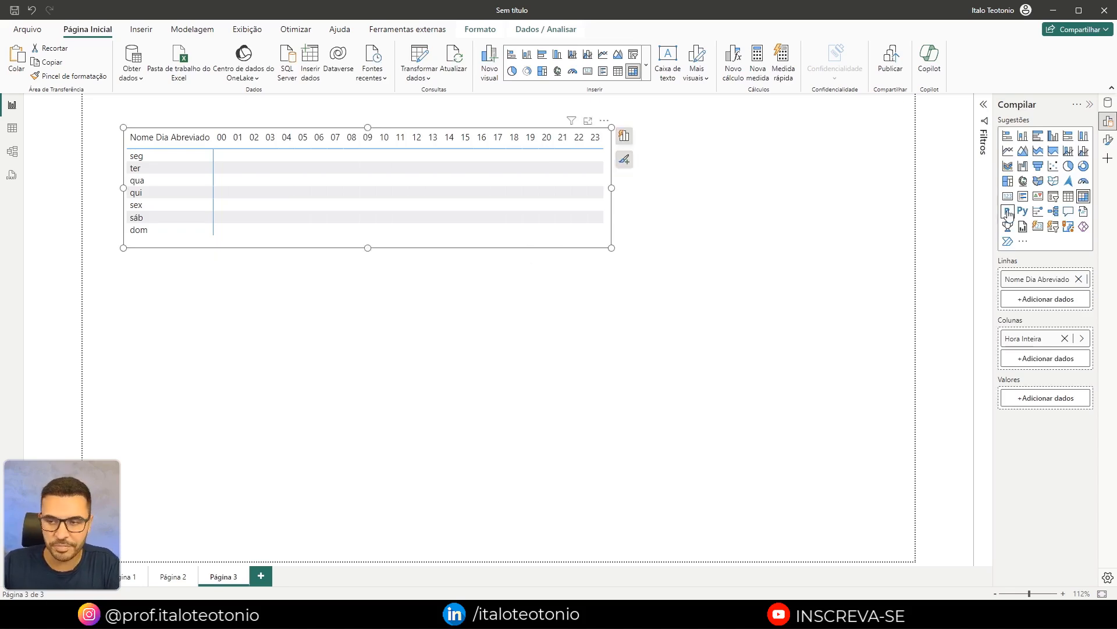
Rename the matrix's row field for this visual as Dia and narrow the matrix to fit its hour columns.
click(1109, 140)
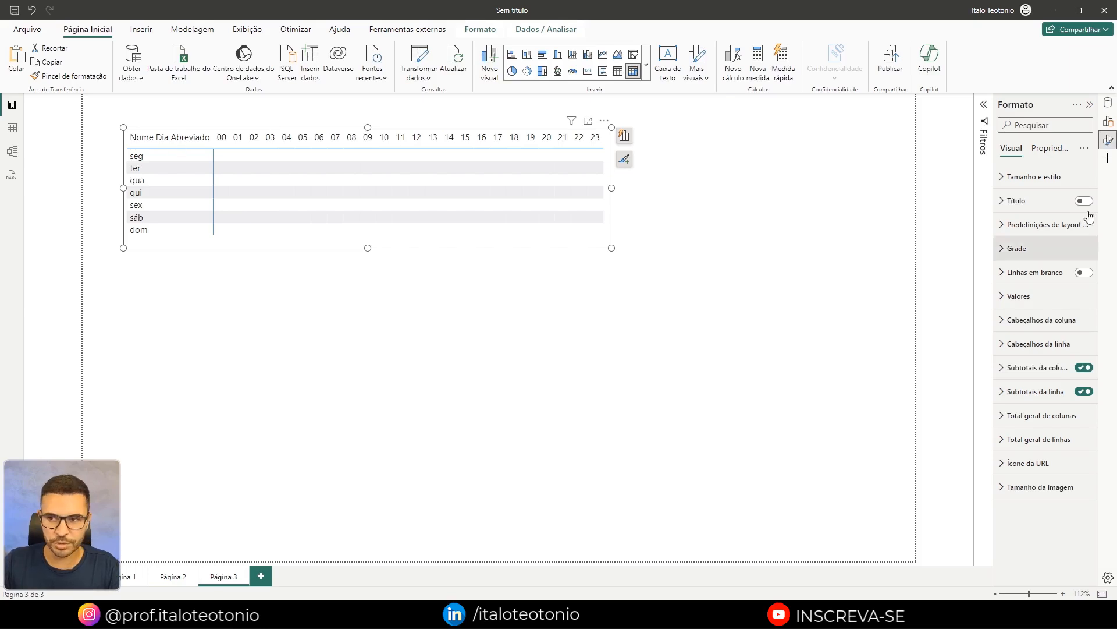
click(1102, 124)
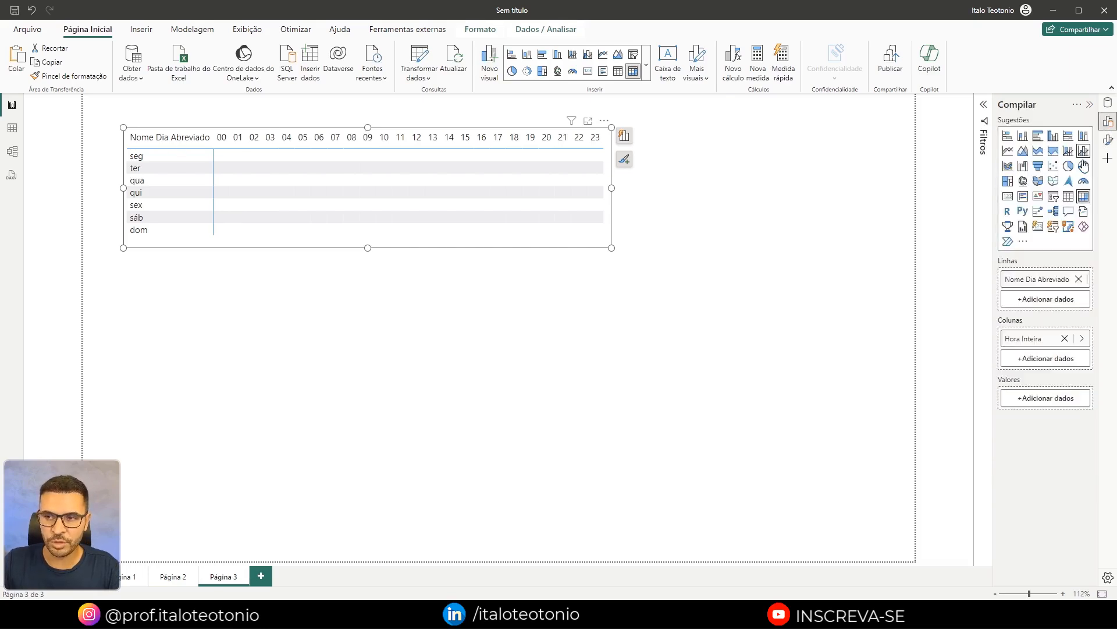
double_click(1033, 279)
text(Dia)
key(Return)
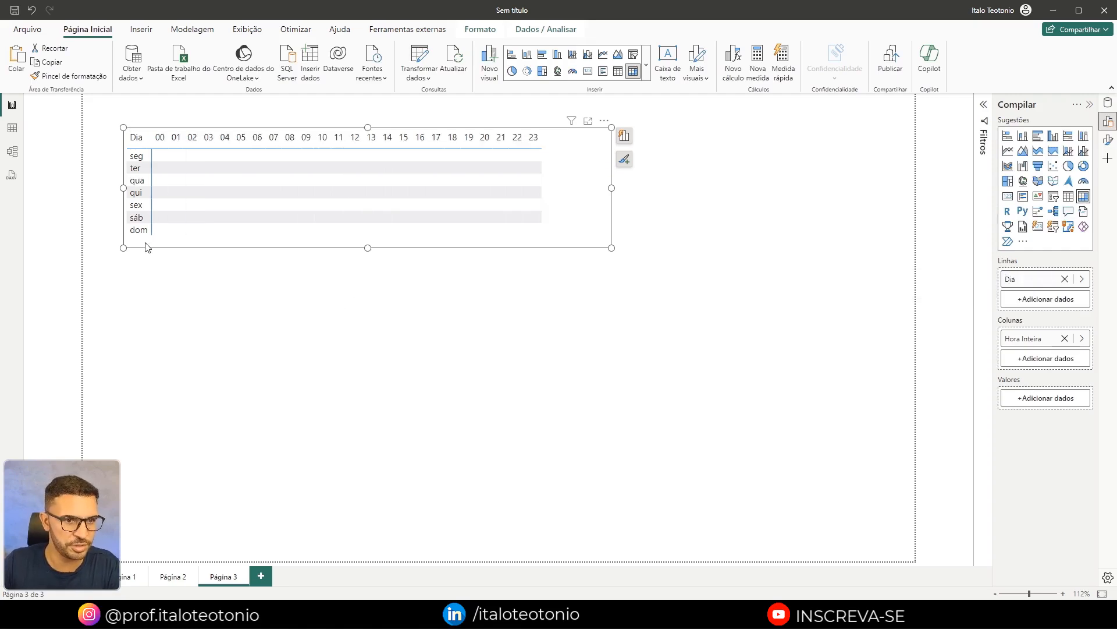
drag(613, 188, 552, 186)
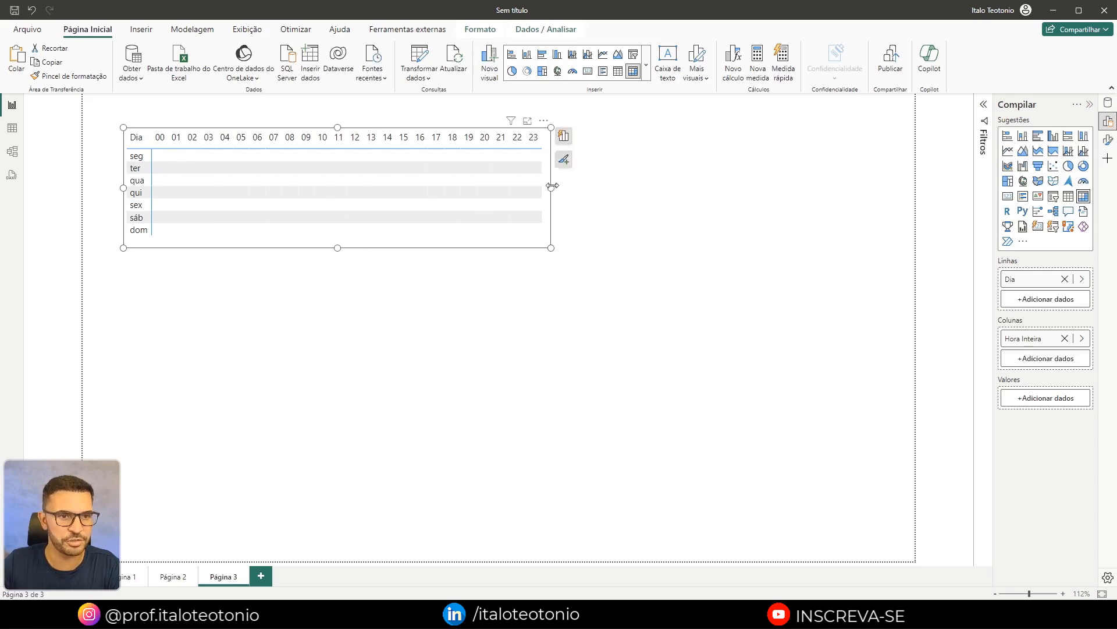
Turn off the matrix's row and column subtotals and reduce its height to end just below the dom row.
click(1109, 140)
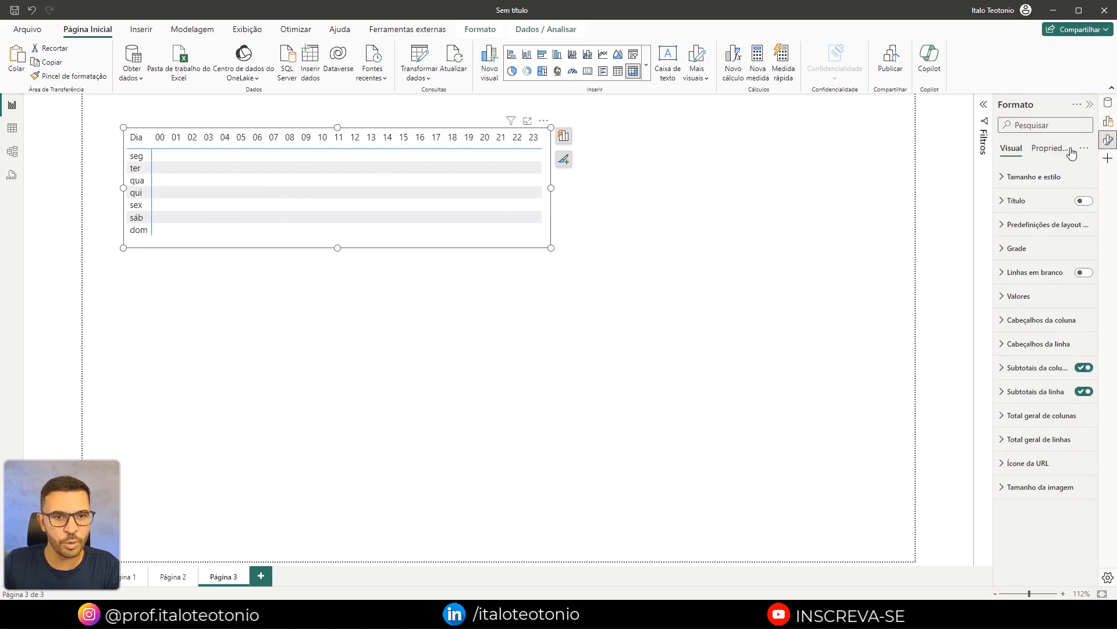
click(1083, 392)
click(1083, 367)
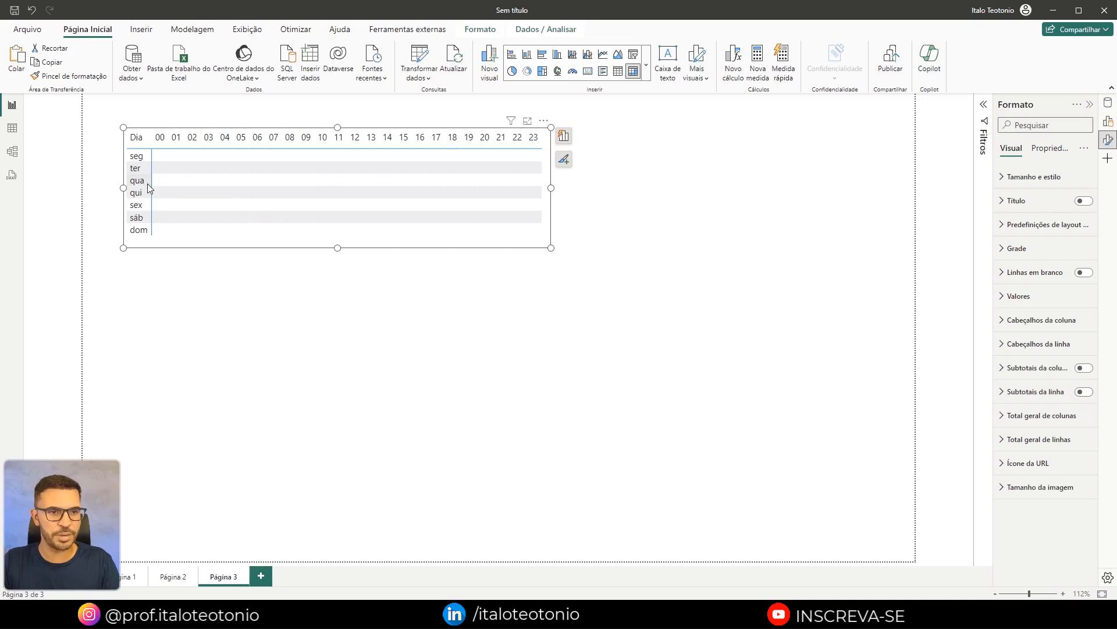
drag(338, 245, 338, 239)
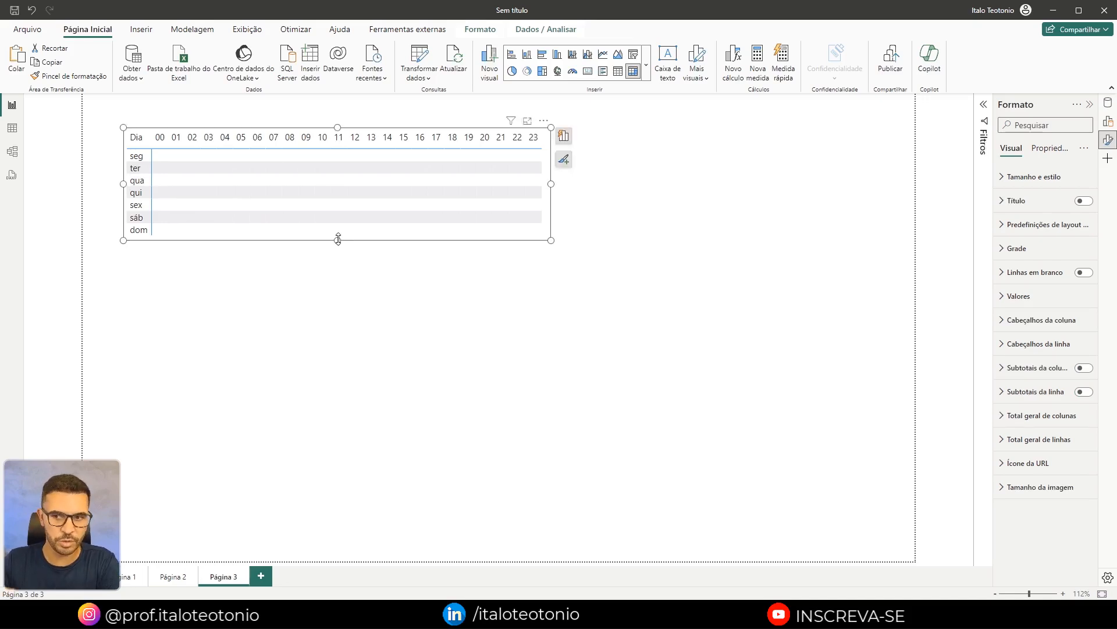
Apply the Mínimo style preset to the matrix and make it taller so that all seven weekday rows fit.
click(1027, 232)
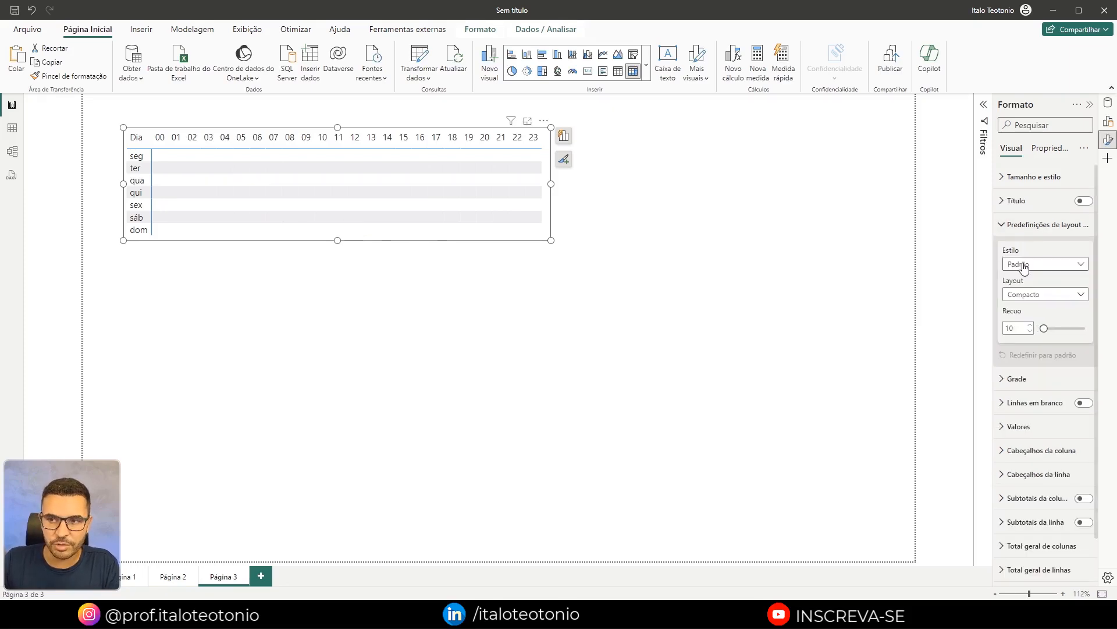
click(1026, 264)
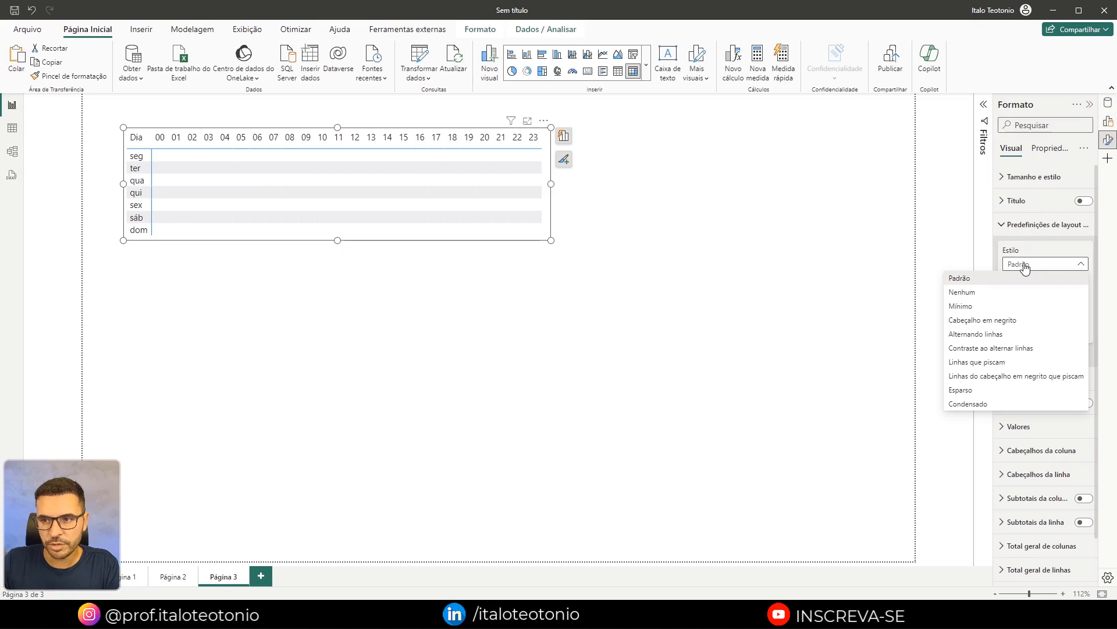
click(1002, 307)
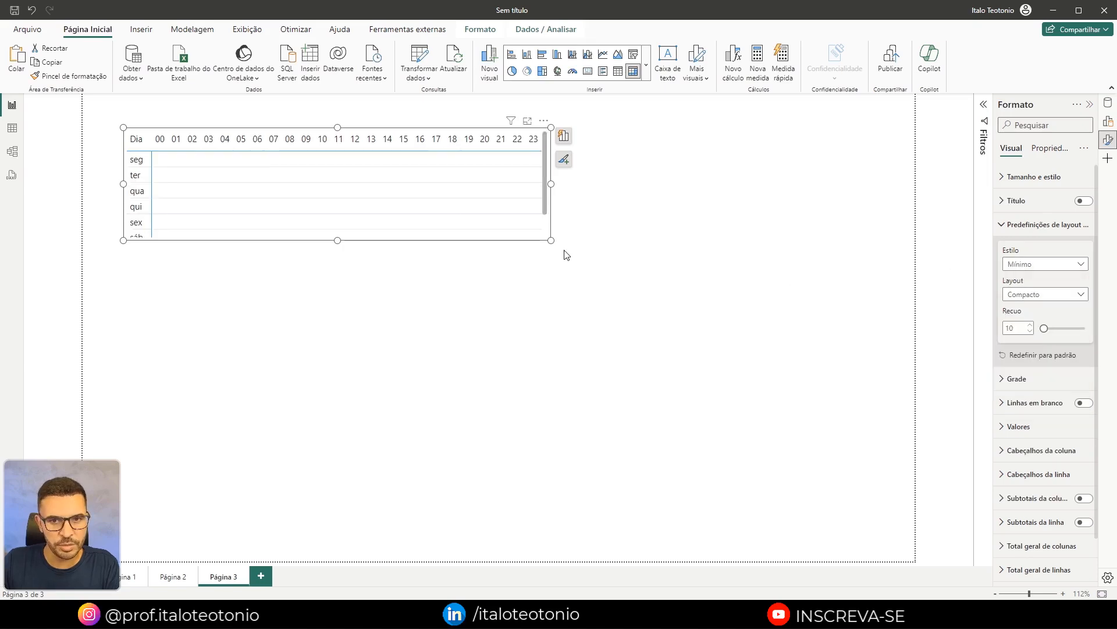
drag(551, 240, 550, 269)
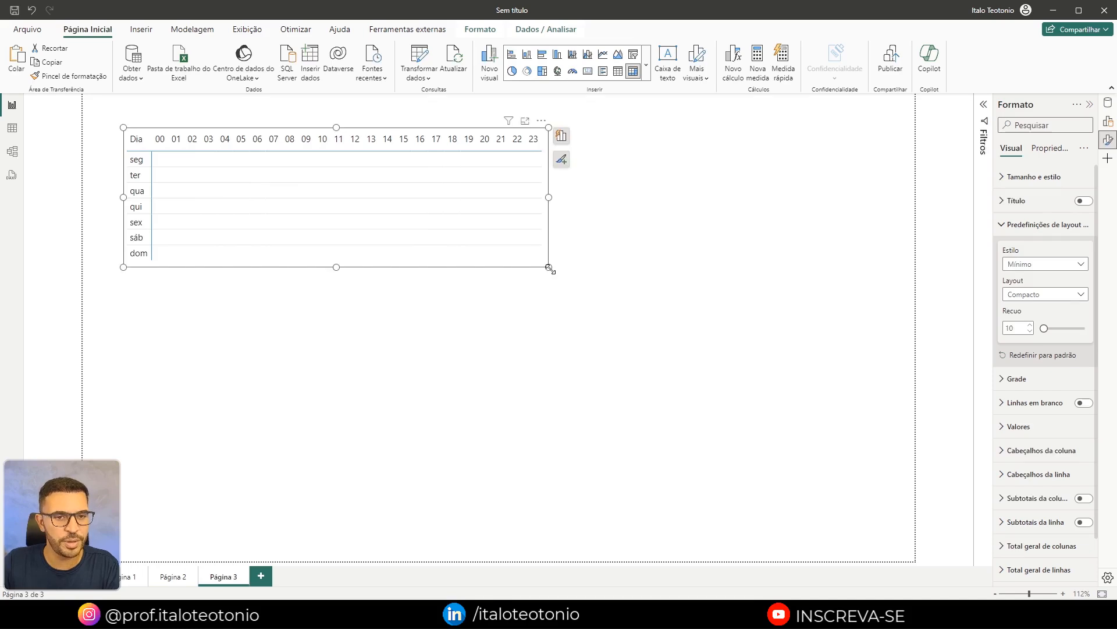
click(1066, 264)
click(1065, 263)
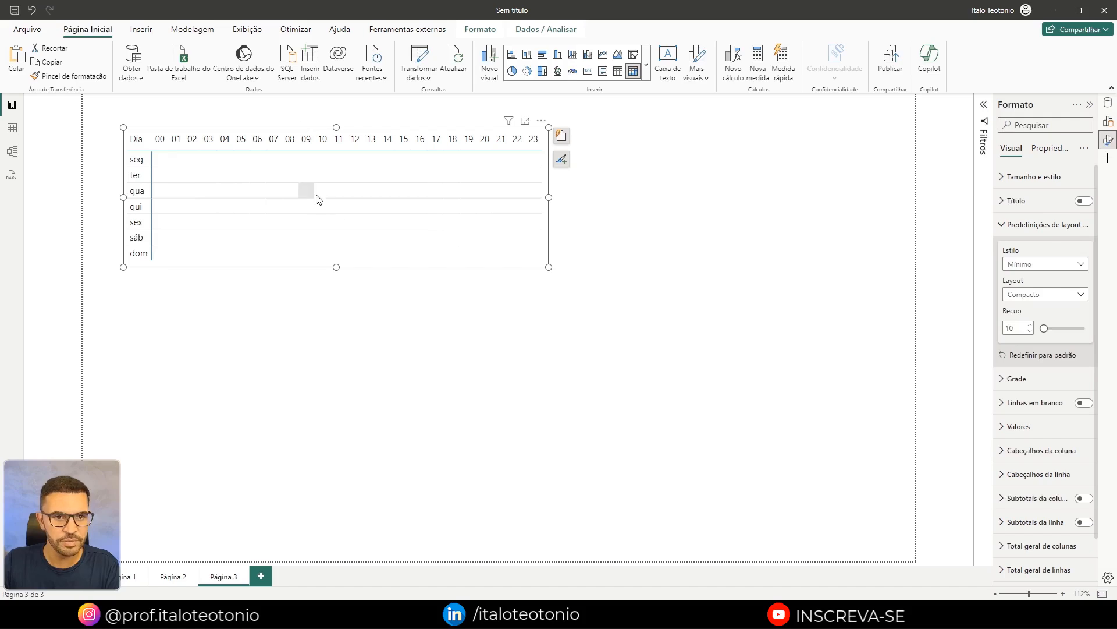
click(1029, 225)
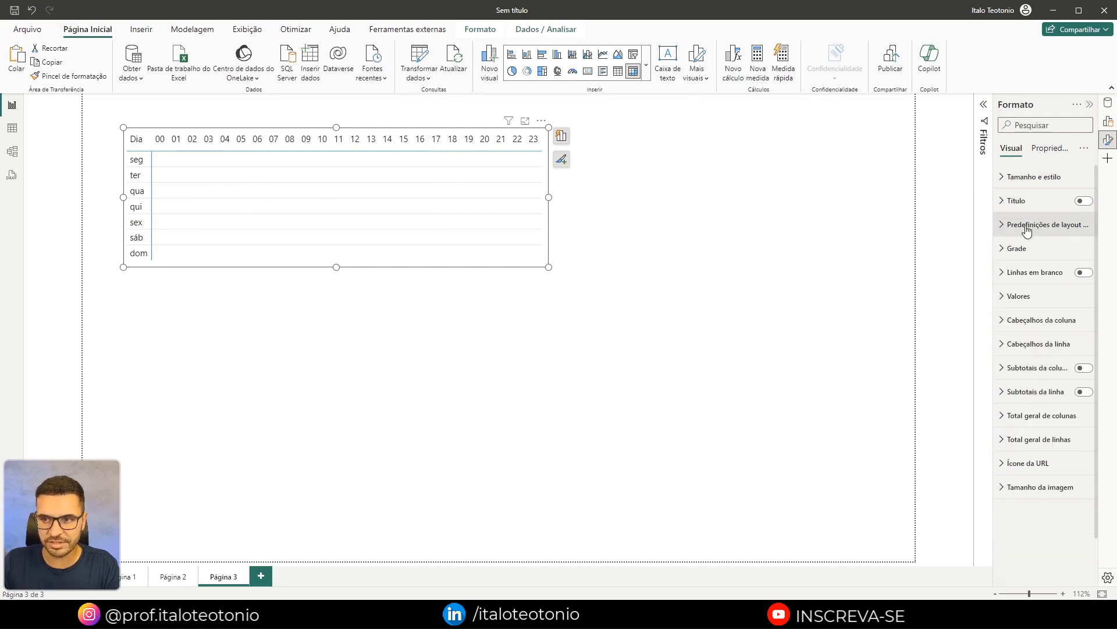
Set the matrix's column header text to font size 9 and the theme's black colour.
click(1033, 322)
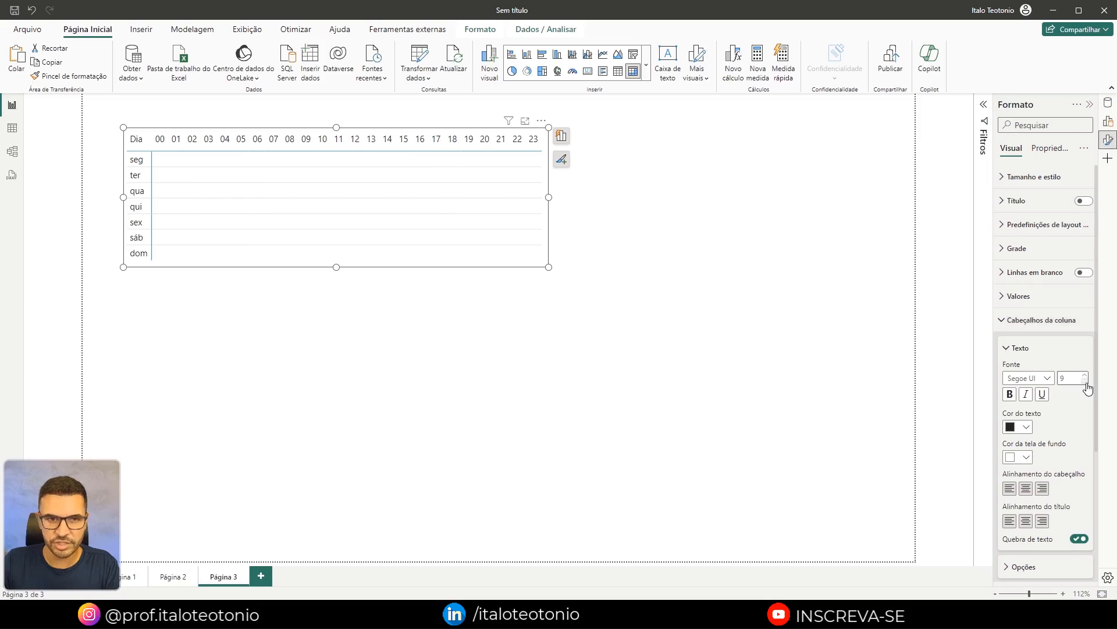
click(1025, 426)
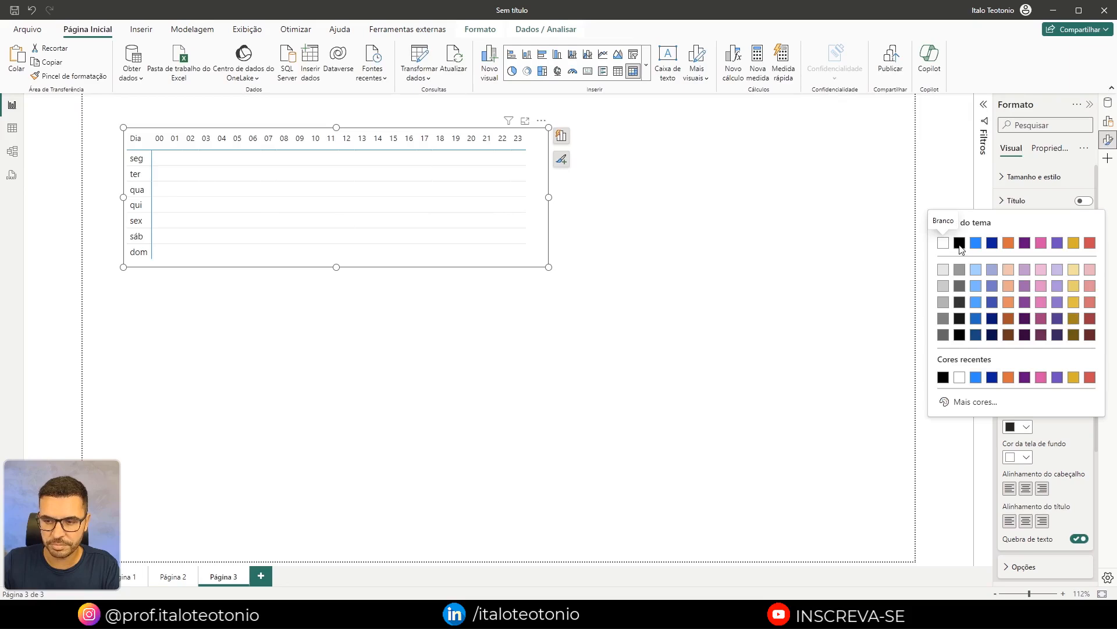
click(960, 244)
click(1012, 321)
Set the matrix's row header text to font size 9 and the theme's black, and narrow the matrix to end just past column 23.
click(1016, 346)
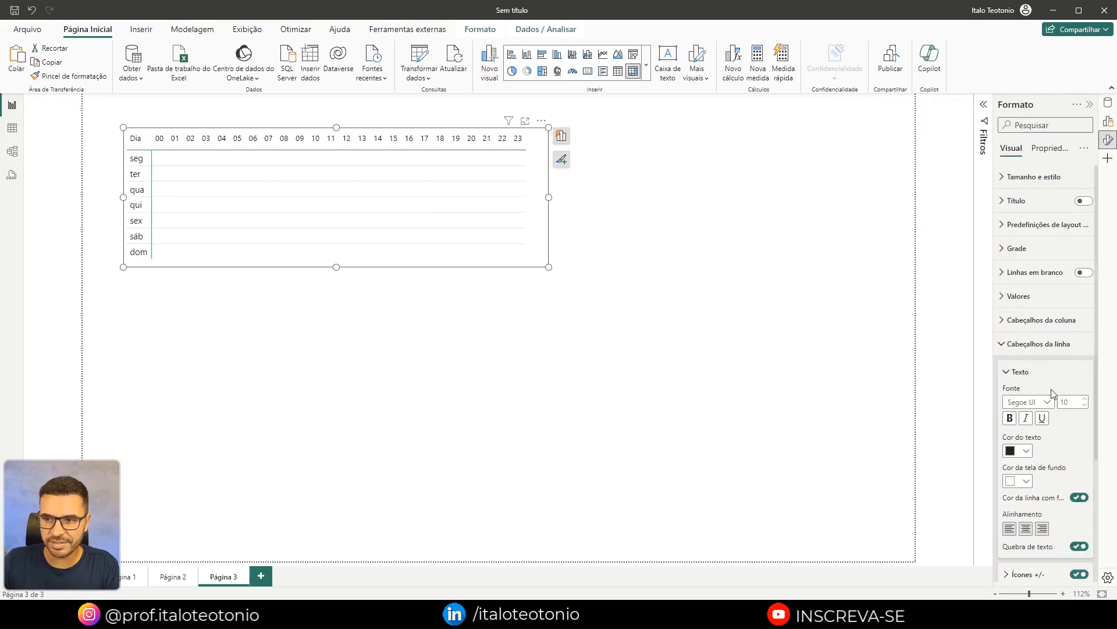
click(1085, 406)
click(1026, 451)
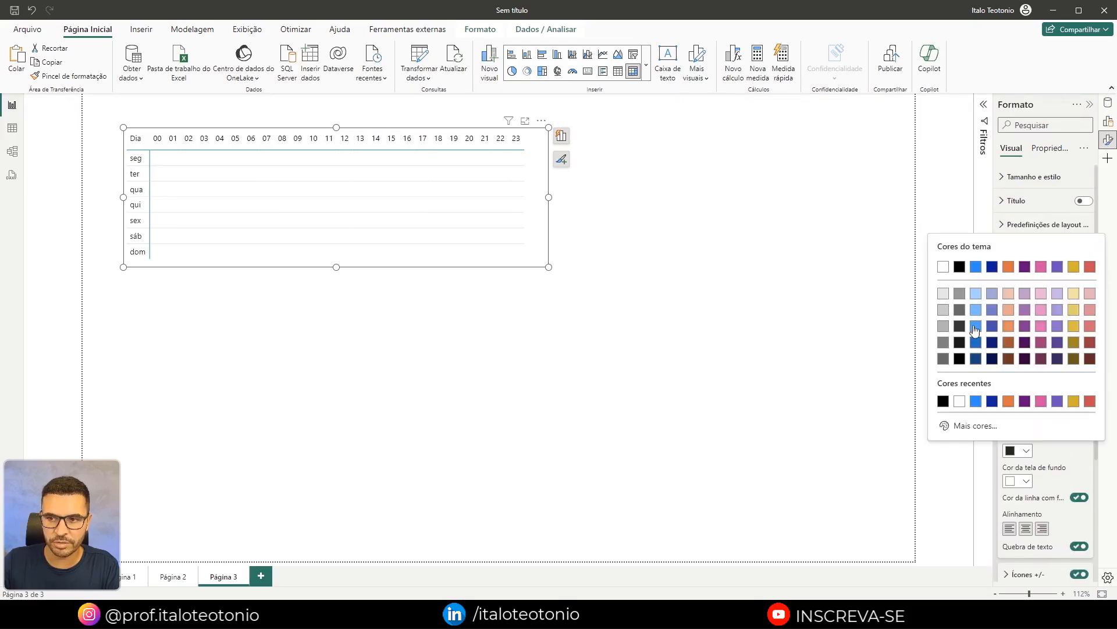
click(959, 270)
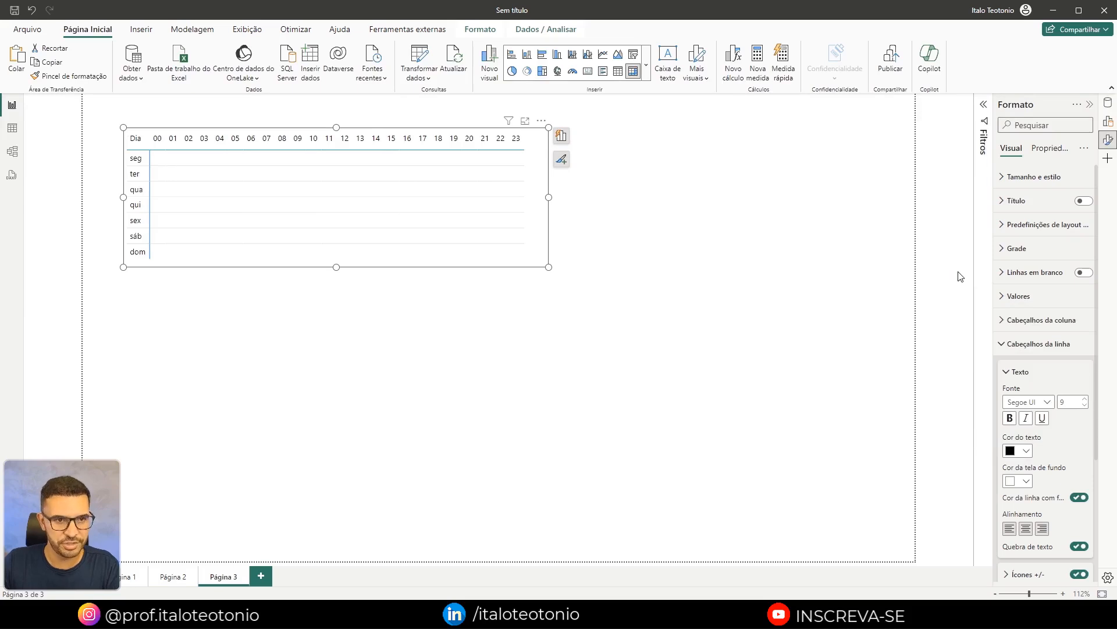
drag(549, 197, 534, 197)
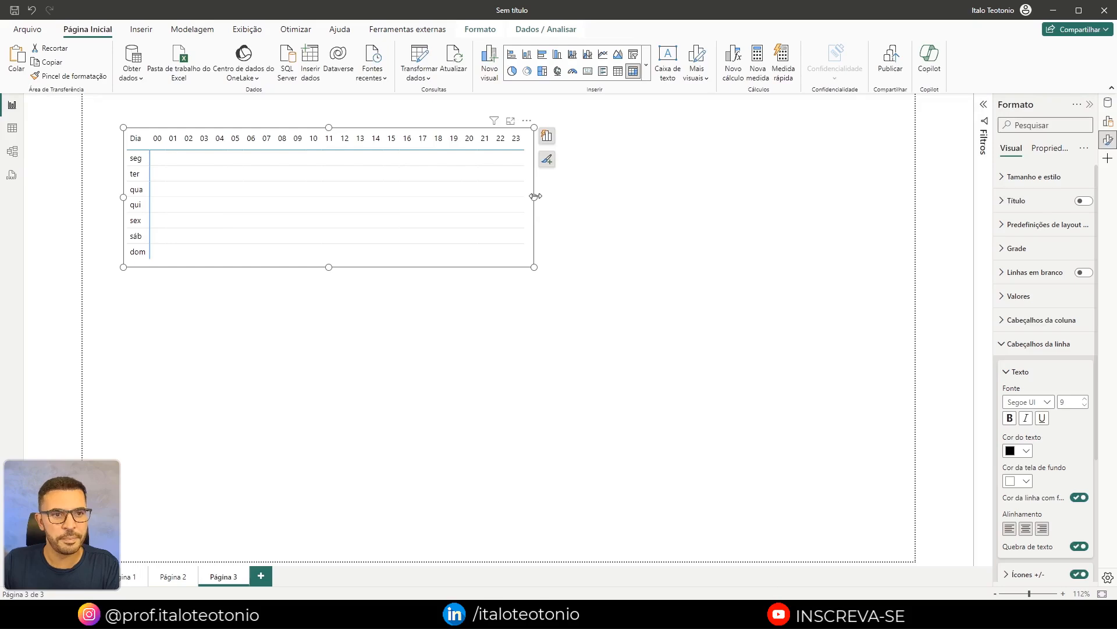
Turn off text wrapping for both the column headers and the row headers of the matrix.
click(1016, 321)
scroll(1046, 326, down, 1)
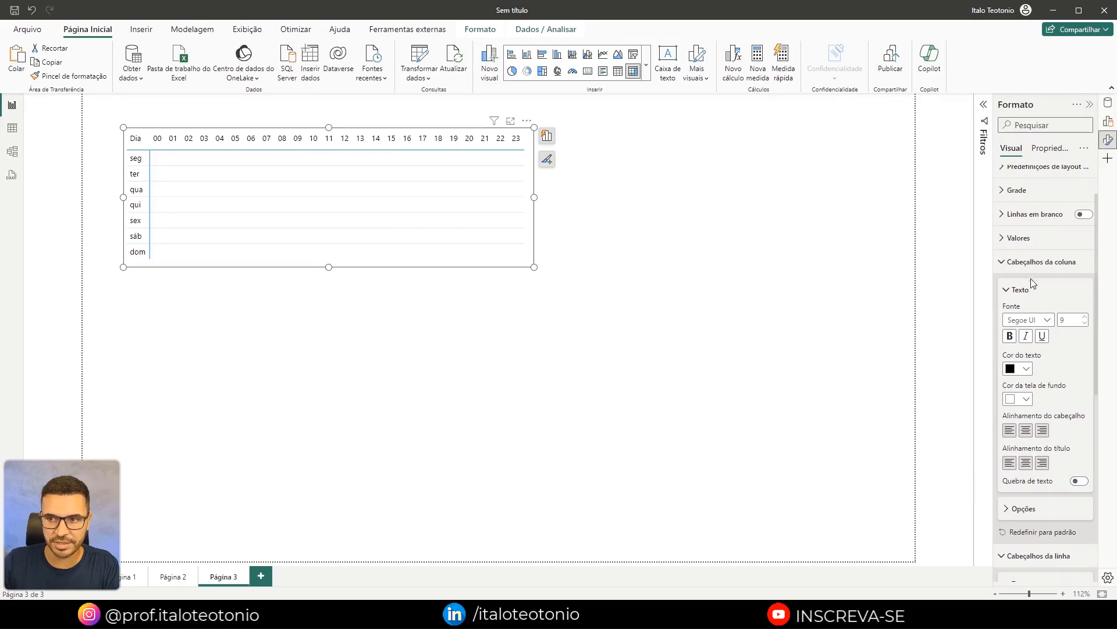
click(1034, 263)
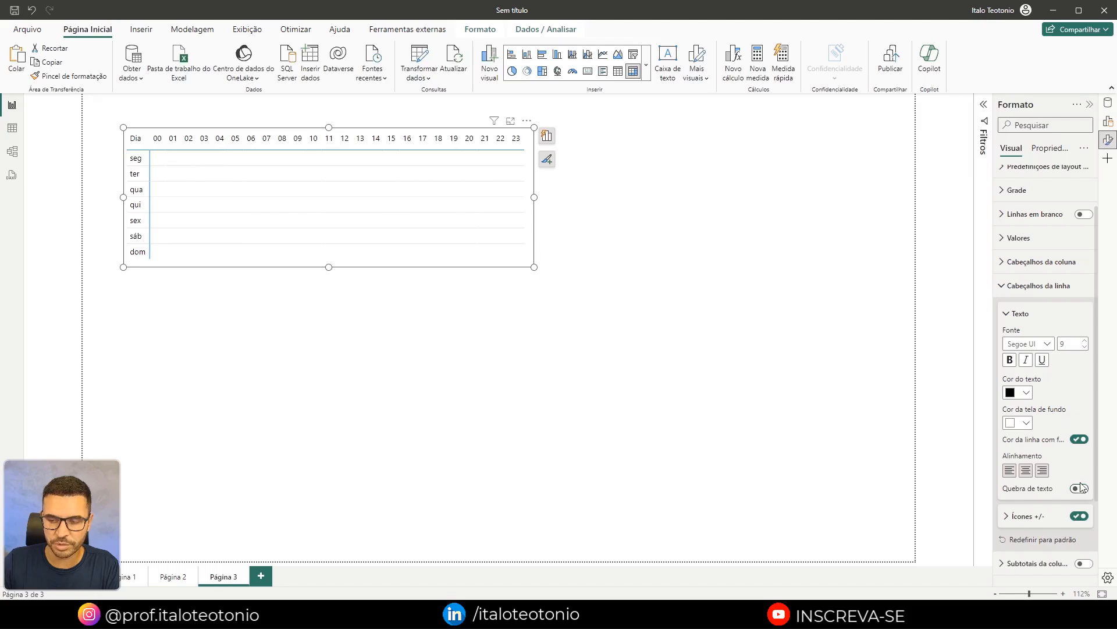
click(1026, 288)
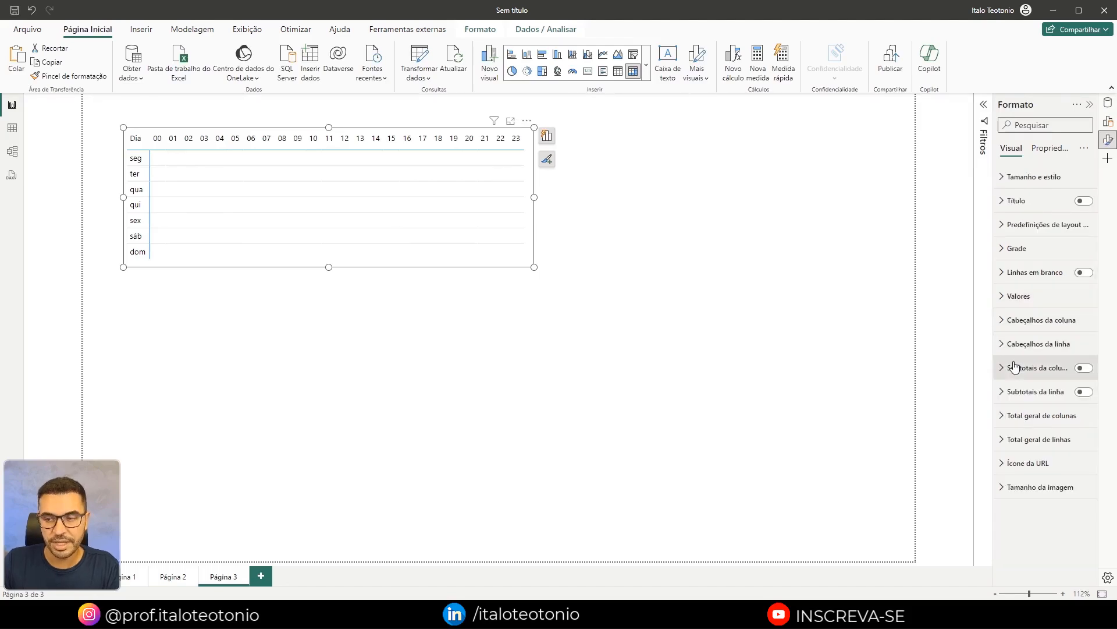
Set the font size of the matrix's values to 9.
click(1024, 298)
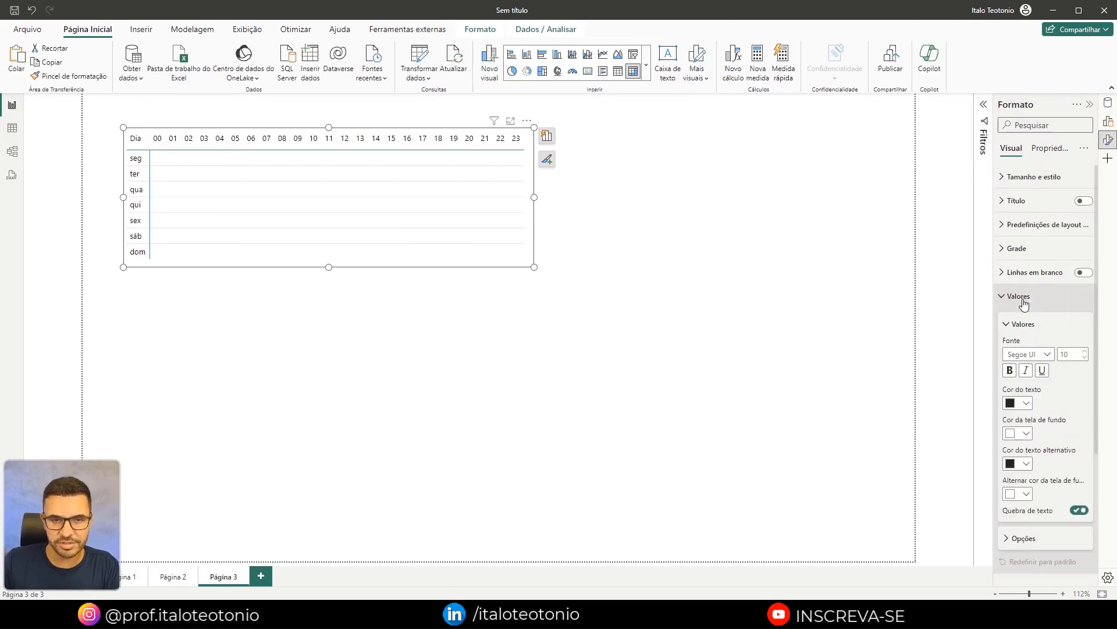
mouse_move(150, 203)
mouse_down()
mouse_move(179, 174)
mouse_move(226, 178)
mouse_up()
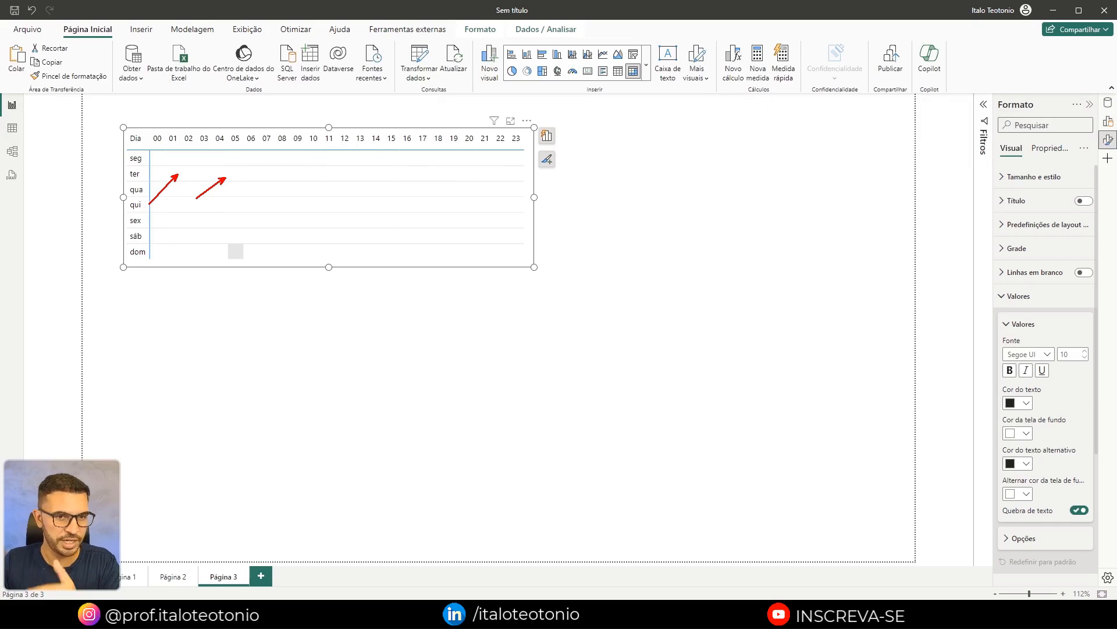
key(Escape)
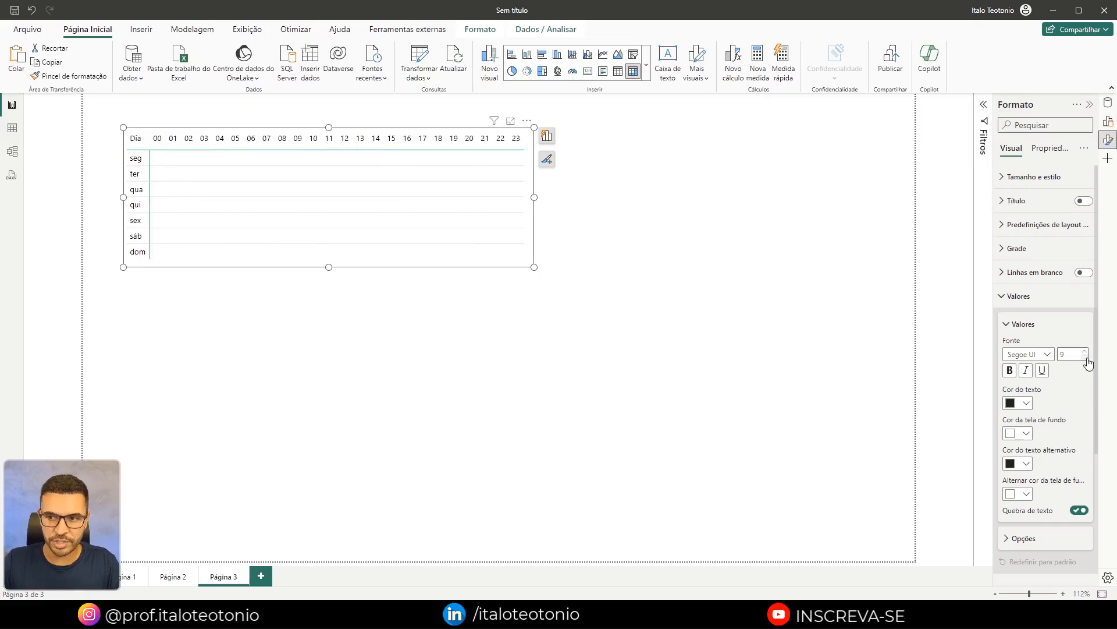
key(ctrl+2)
drag(1068, 519, 994, 560)
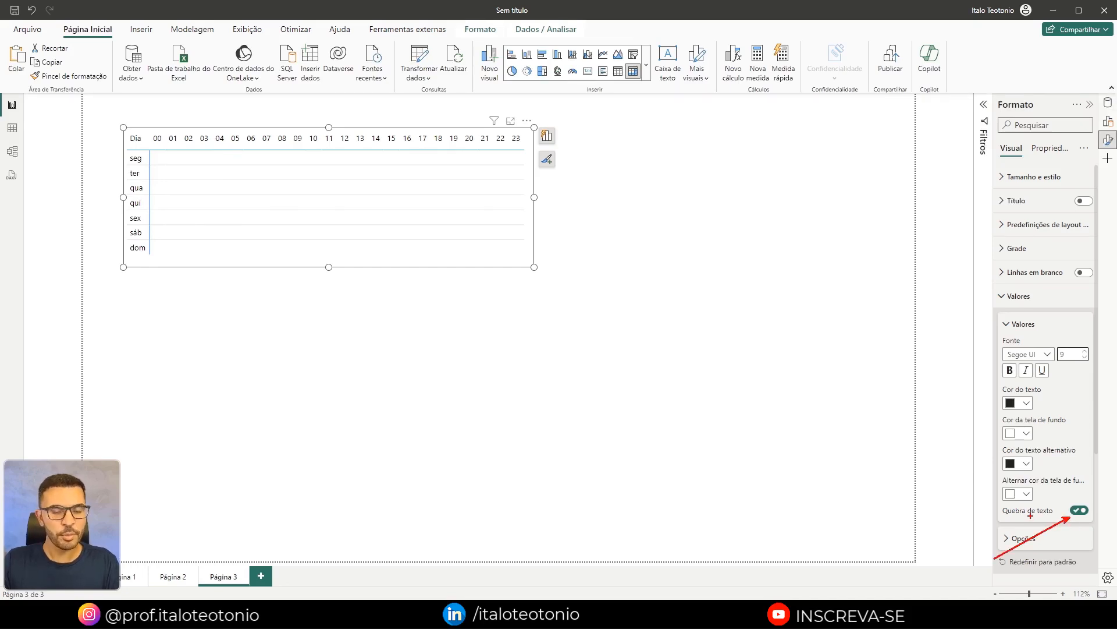
key(Escape)
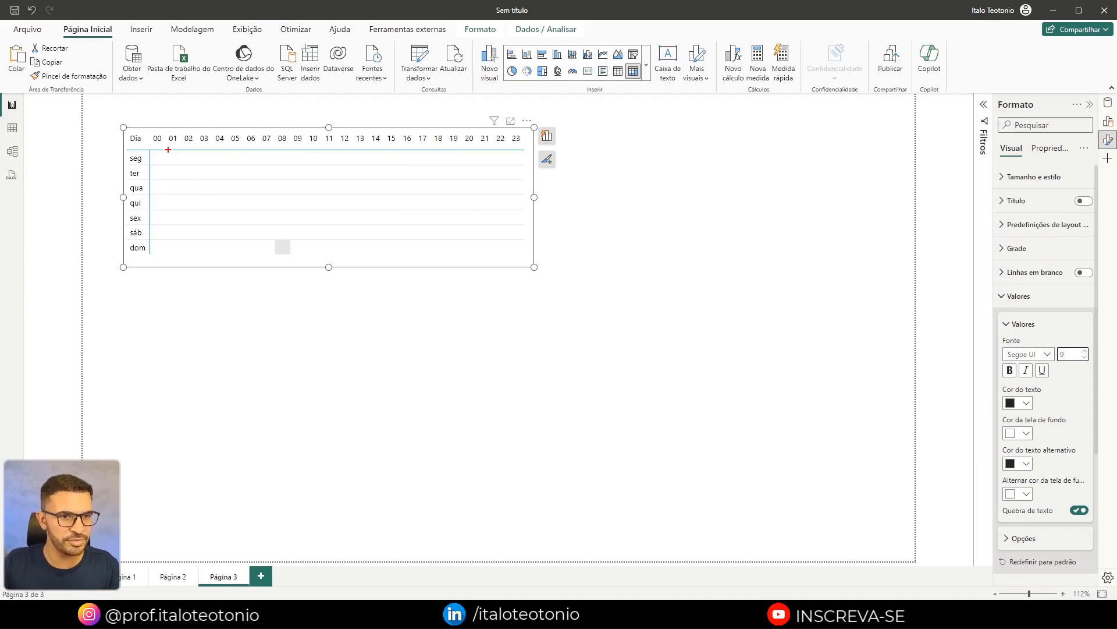
drag(166, 149, 188, 165)
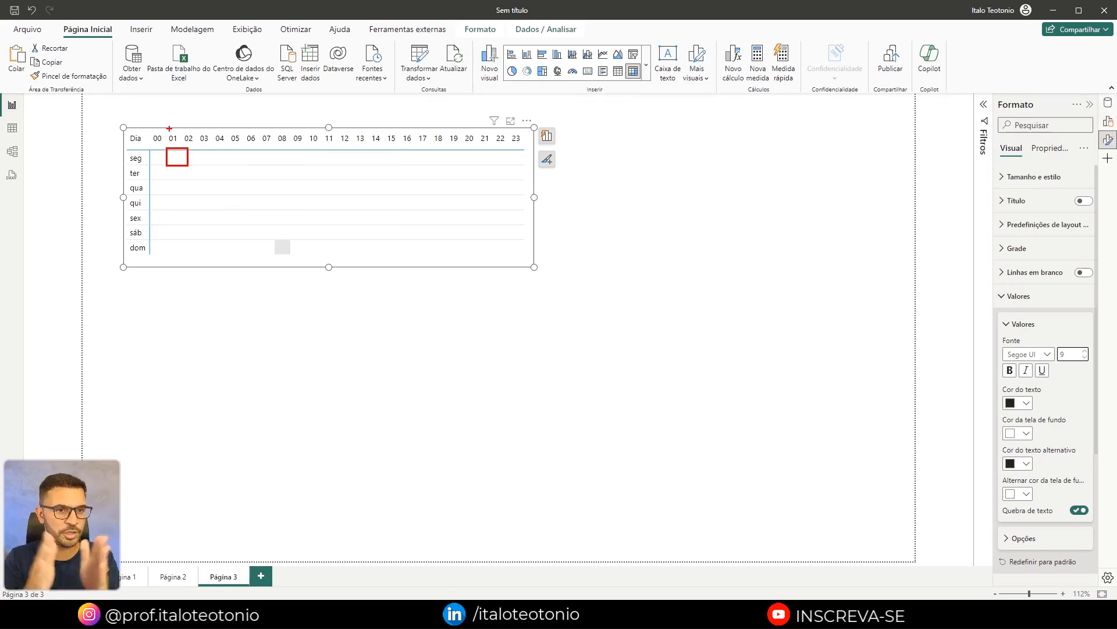
key(Escape)
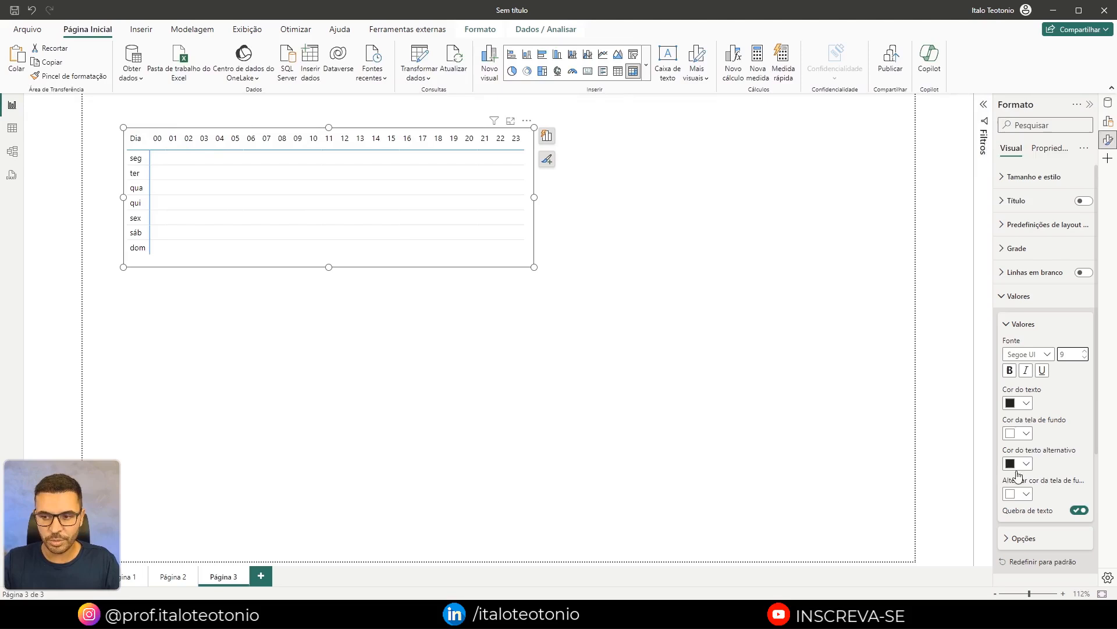
Turn off text wrapping for the matrix's values.
click(1080, 511)
scroll(1019, 448, down, 3)
click(1026, 424)
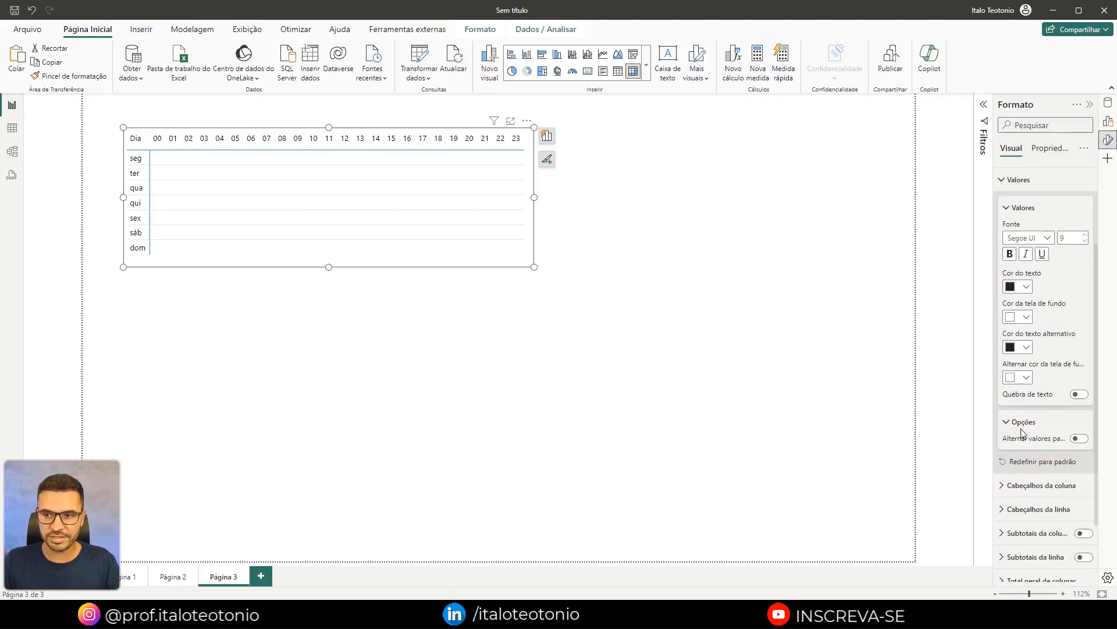
scroll(1065, 444, down, 2)
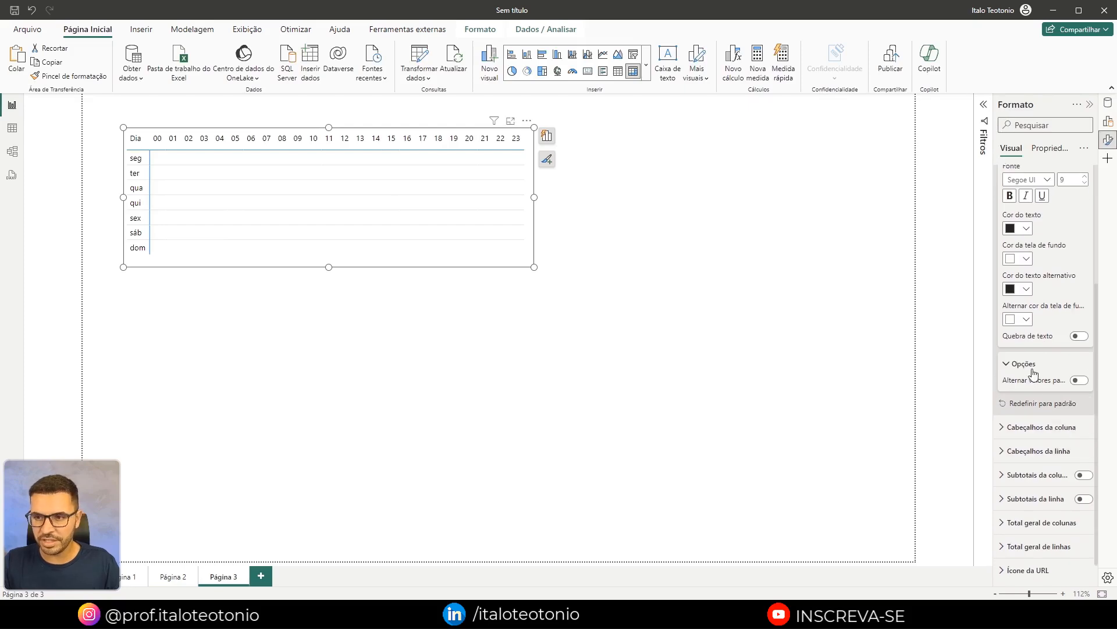
scroll(1033, 431, down, 1)
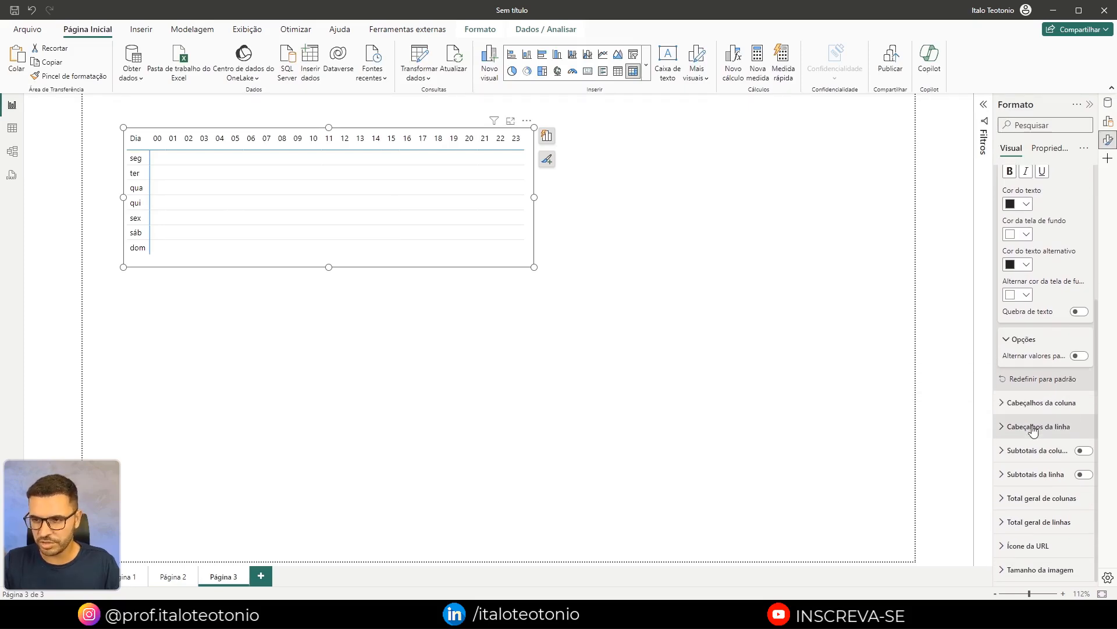
scroll(1030, 343, up, 8)
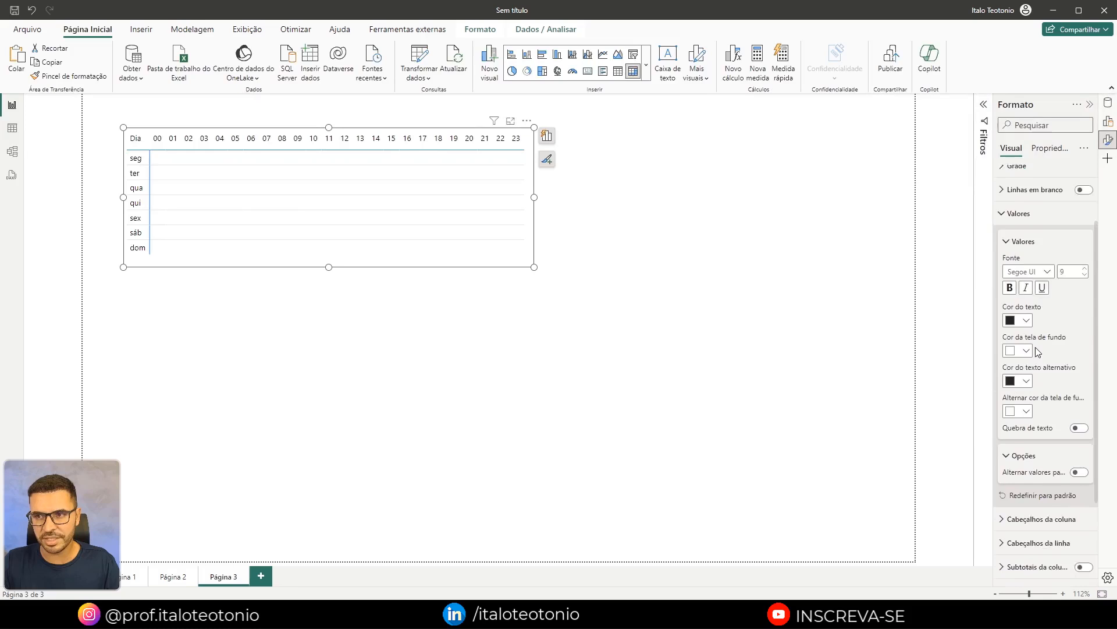
click(1024, 295)
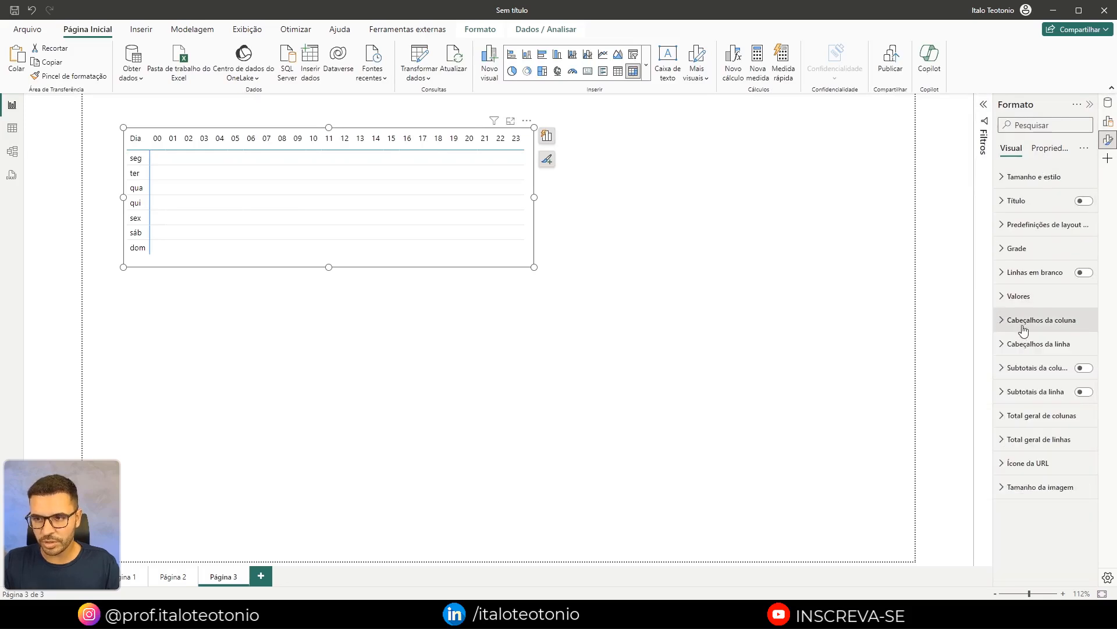
Turn off the automatic width sizing (Largura de tamanho automático) for the matrix's column headers.
click(1027, 321)
scroll(1031, 366, down, 2)
click(1024, 509)
scroll(1034, 419, down, 4)
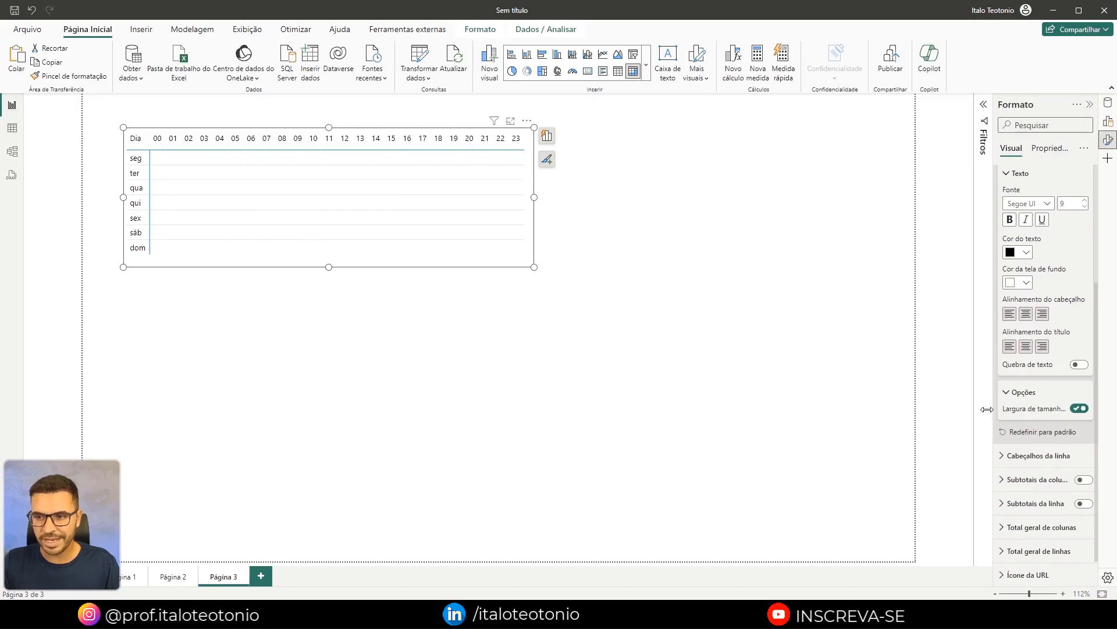
drag(993, 410, 928, 410)
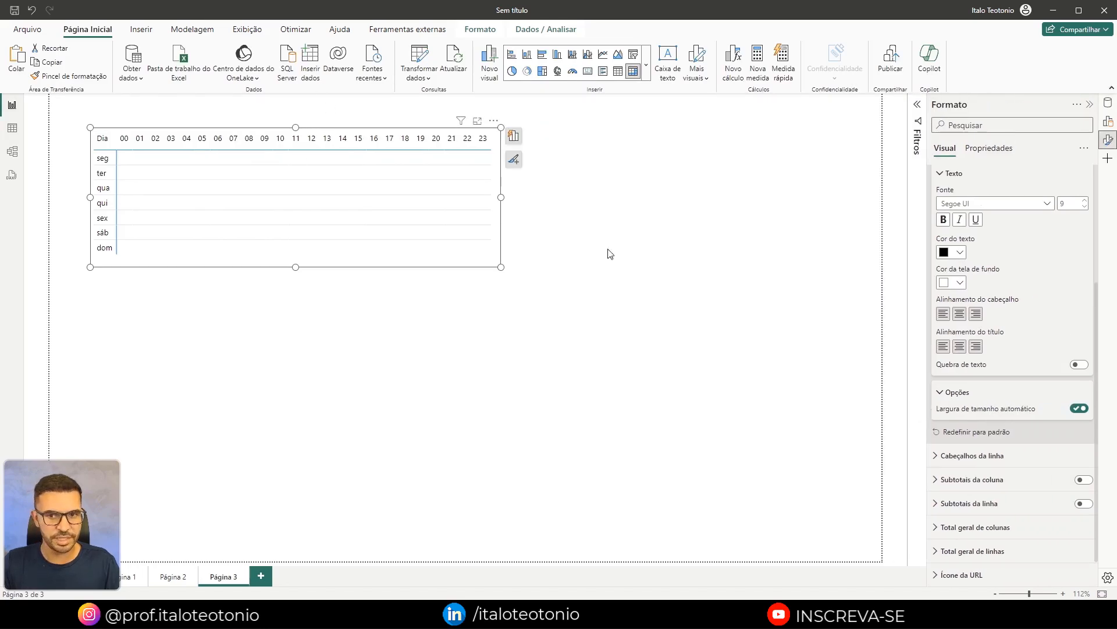
click(1078, 408)
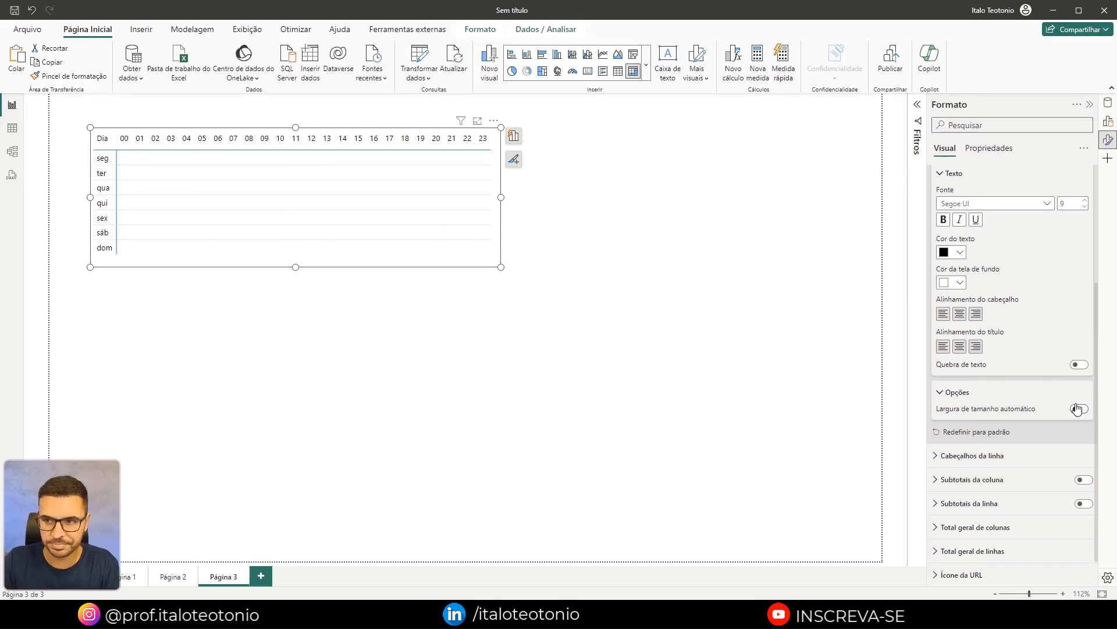
scroll(1035, 352, up, 3)
click(965, 322)
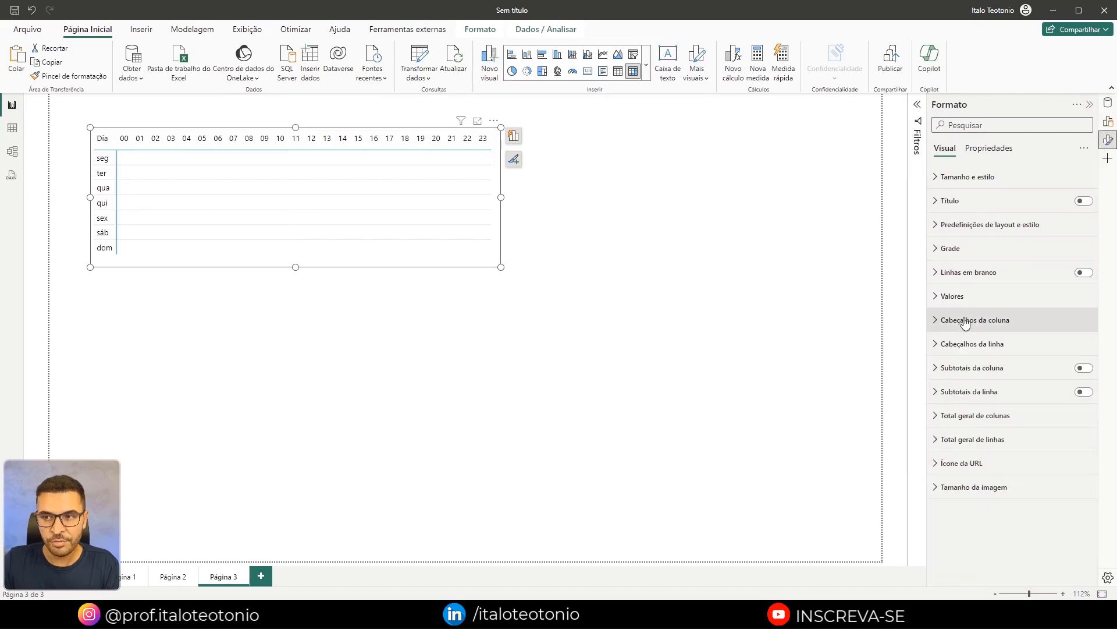
Add the Qtde Acidentes measure to the matrix's values.
click(1109, 123)
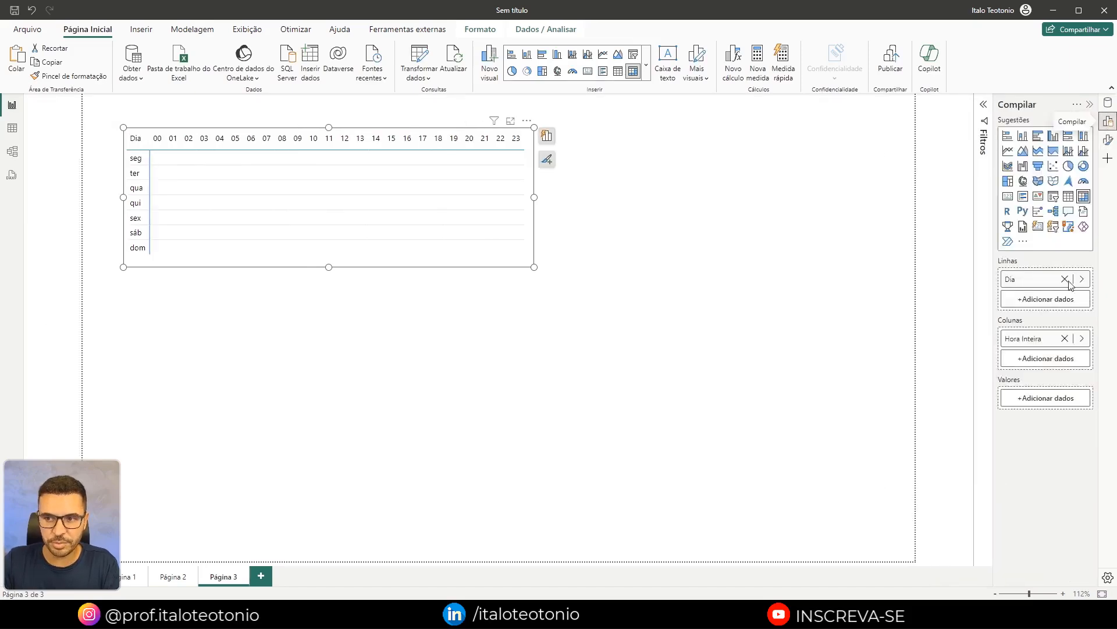
click(1045, 398)
click(876, 335)
click(894, 420)
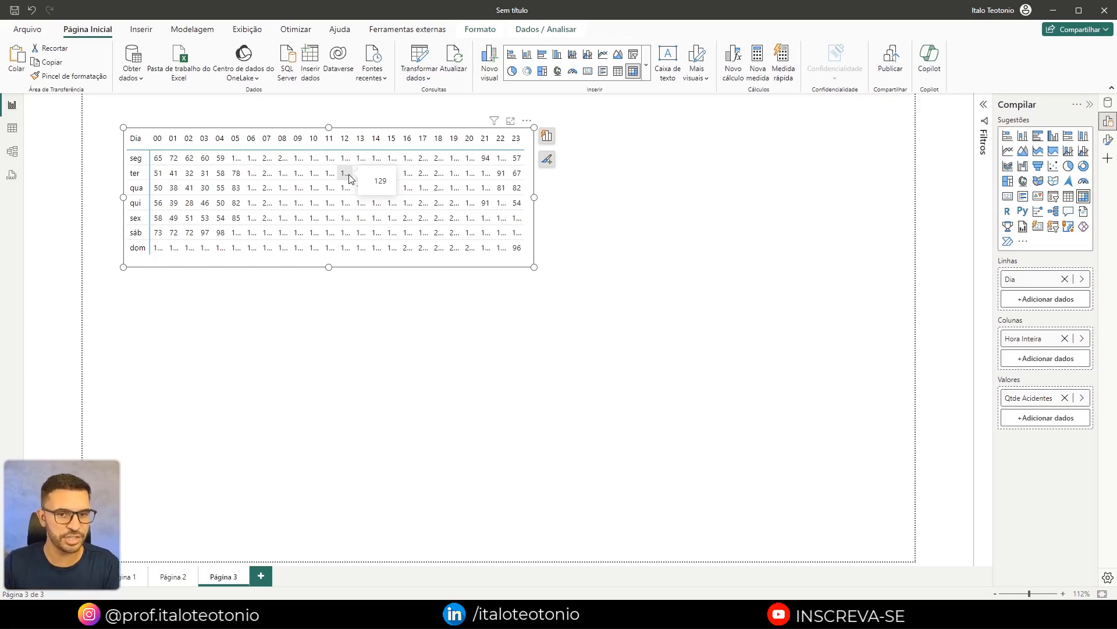
click(410, 284)
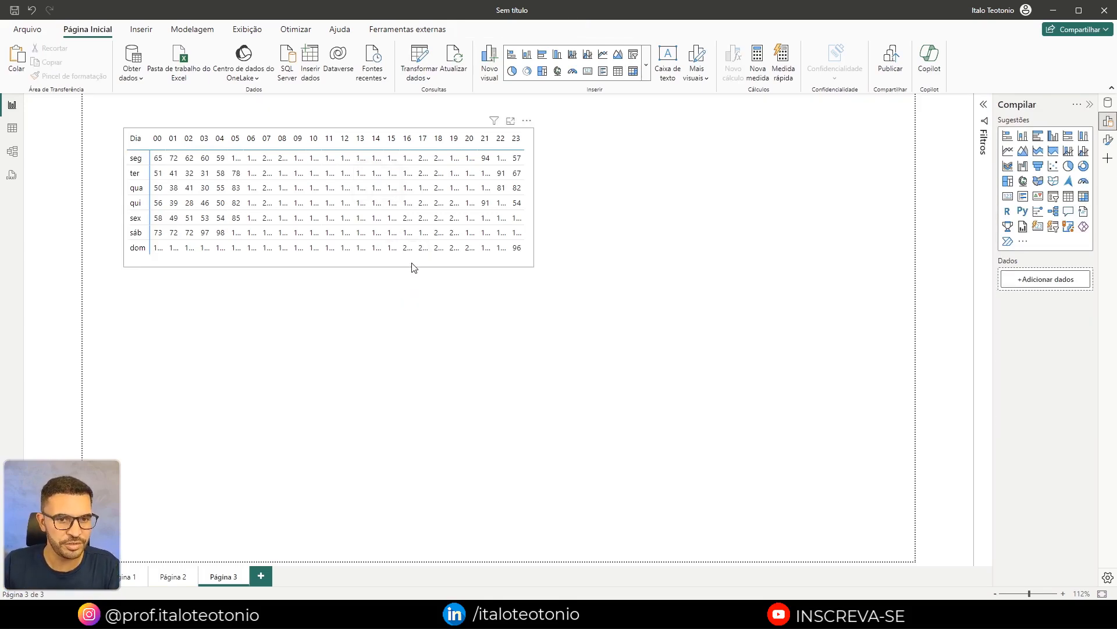
click(414, 267)
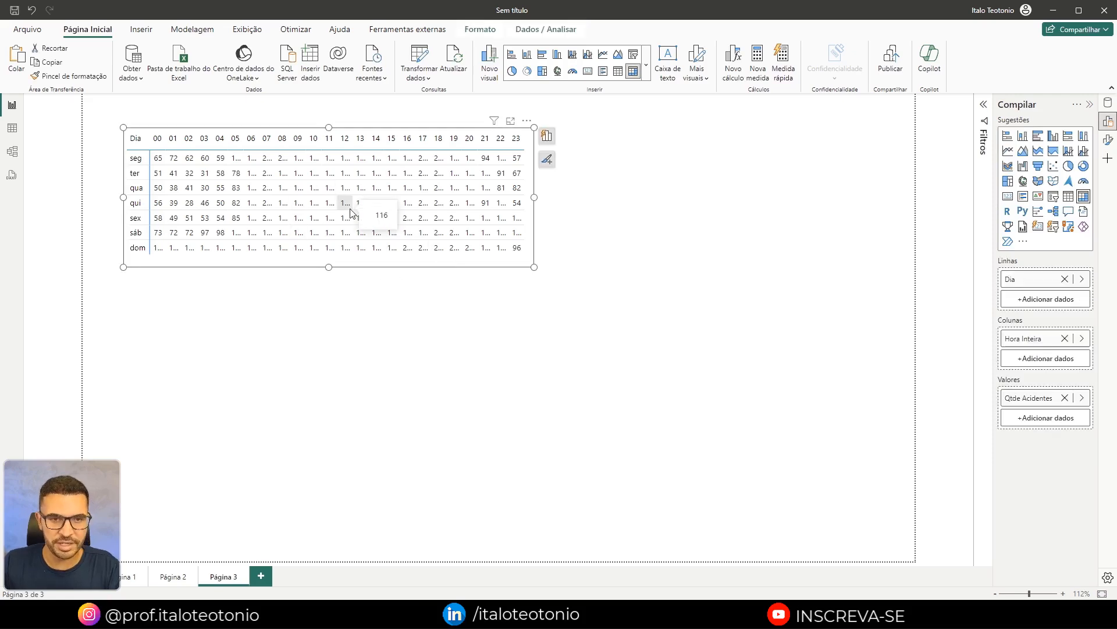
Enable background colour and font colour conditional formatting for the matrix's Qtde Acidentes cells.
click(1107, 146)
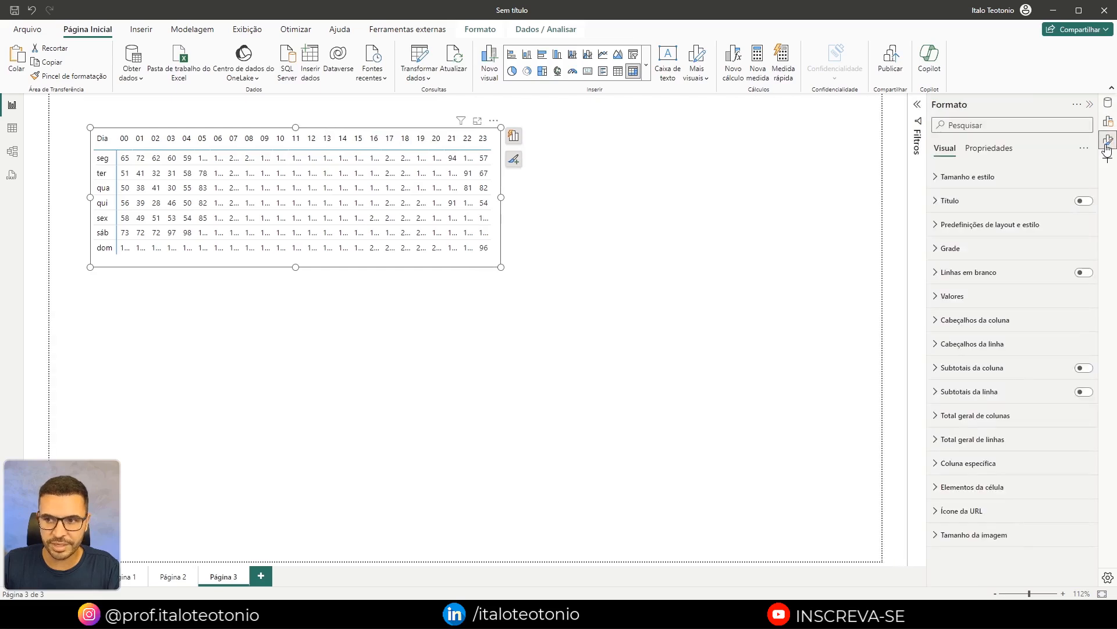
click(987, 488)
scroll(991, 436, down, 2)
scroll(992, 437, down, 2)
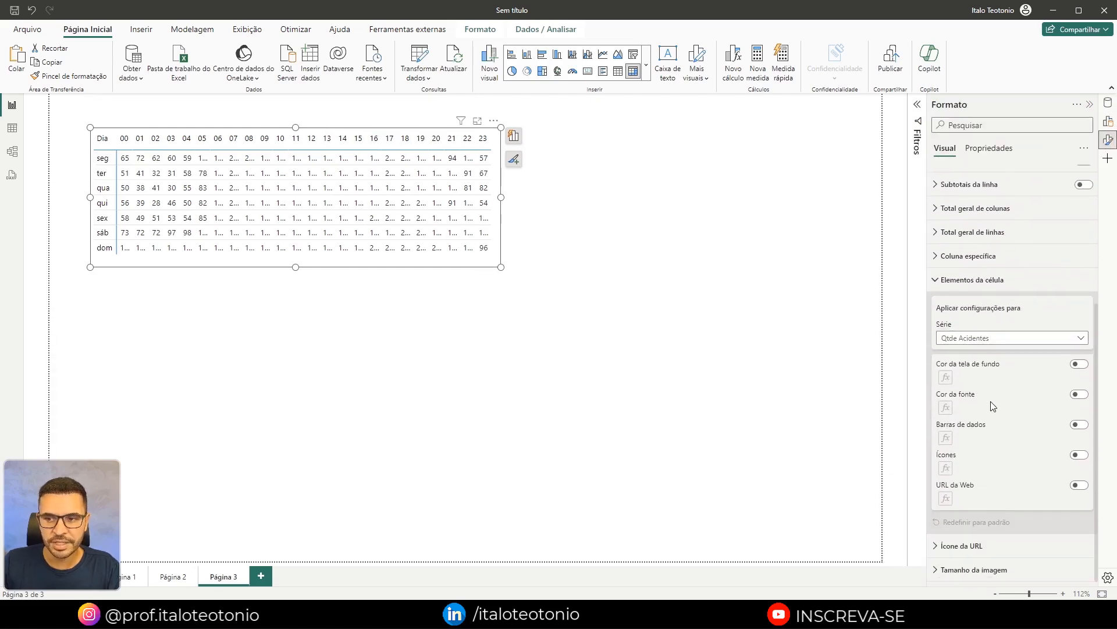
click(1078, 365)
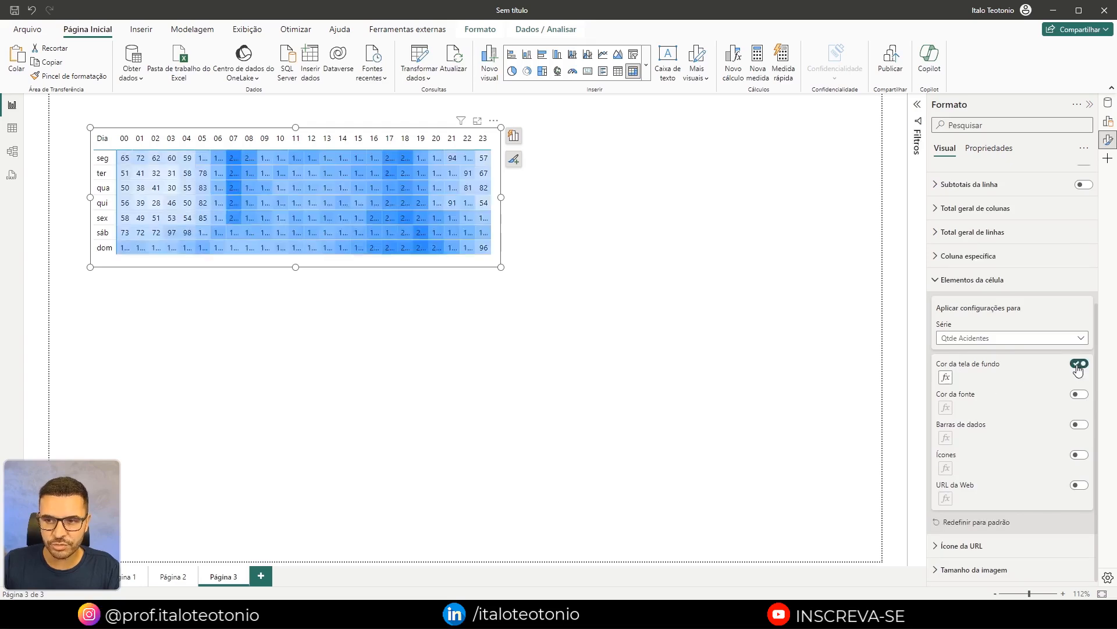
click(1079, 395)
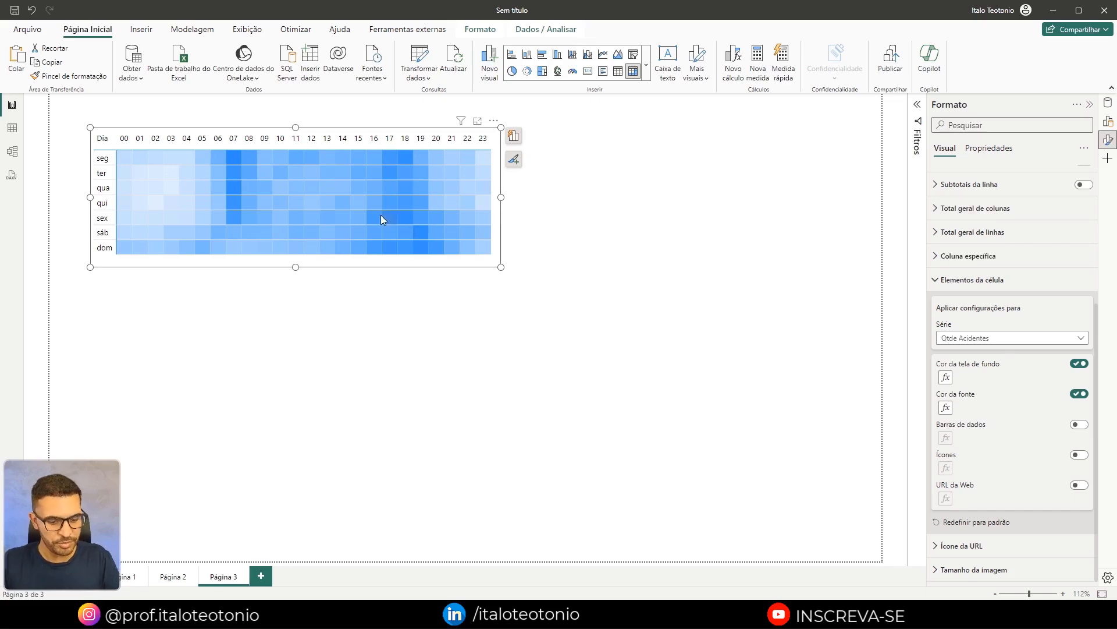
drag(224, 239, 275, 195)
key(Escape)
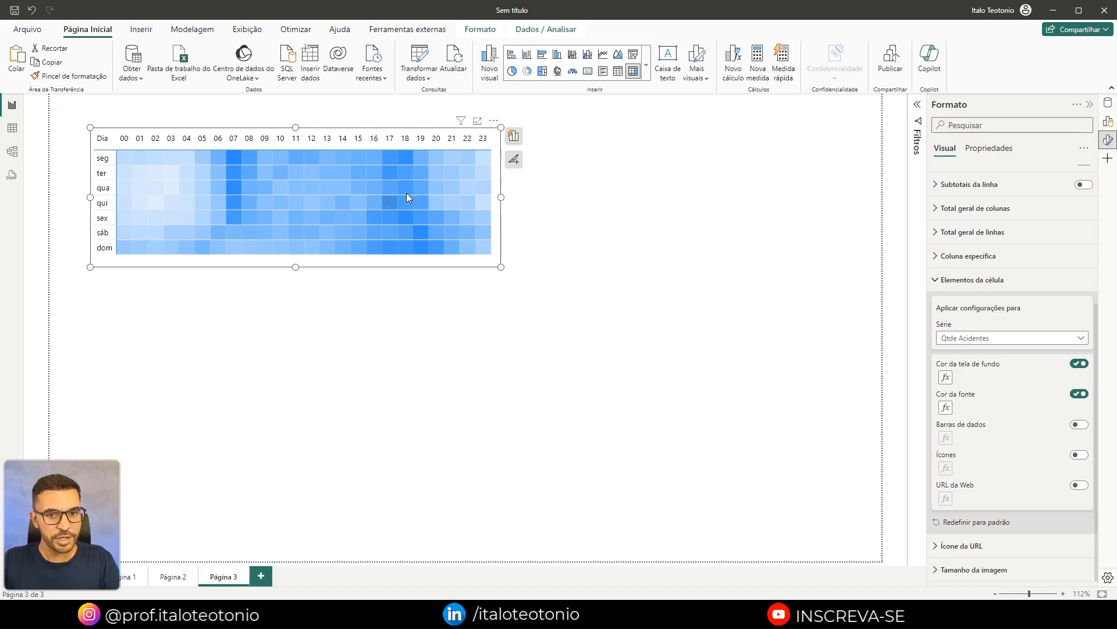
key(ctrl+2)
drag(944, 412, 882, 455)
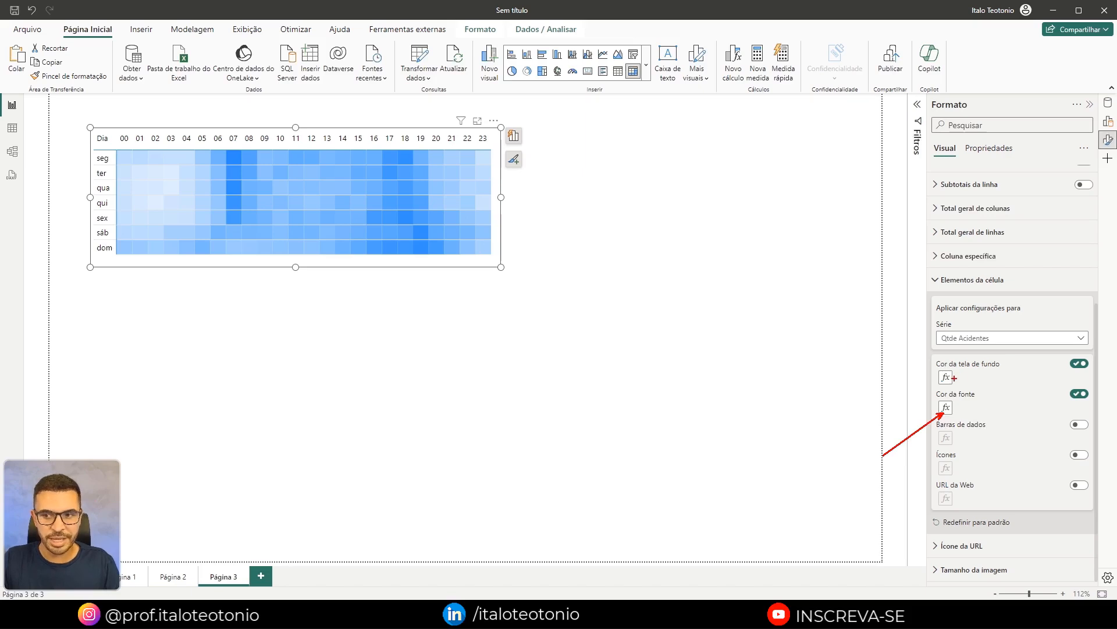
drag(936, 379, 880, 418)
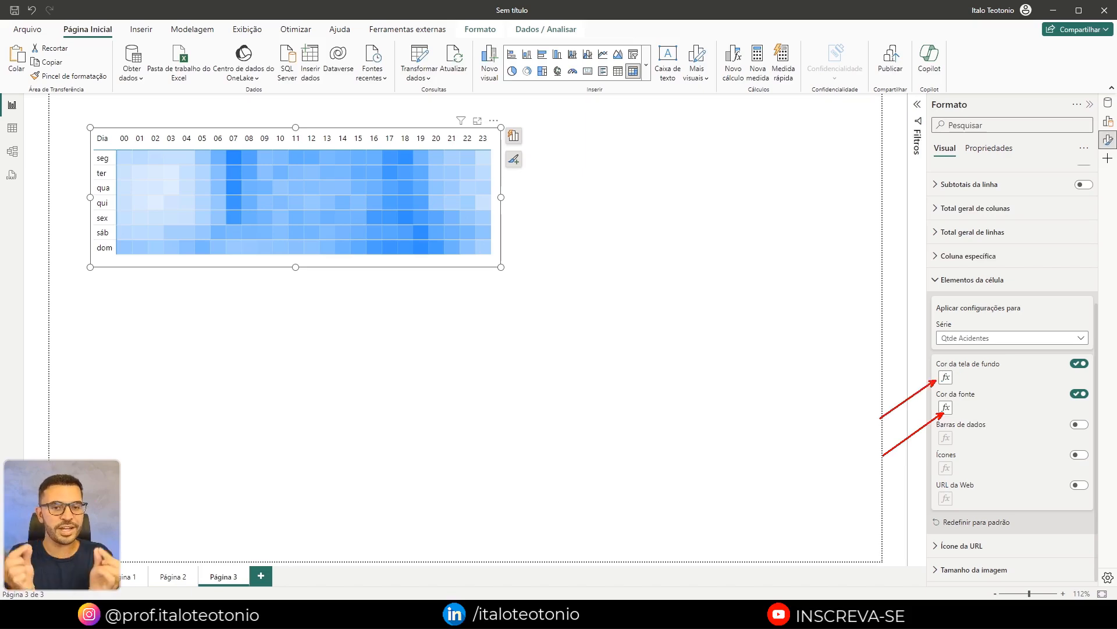
key(Escape)
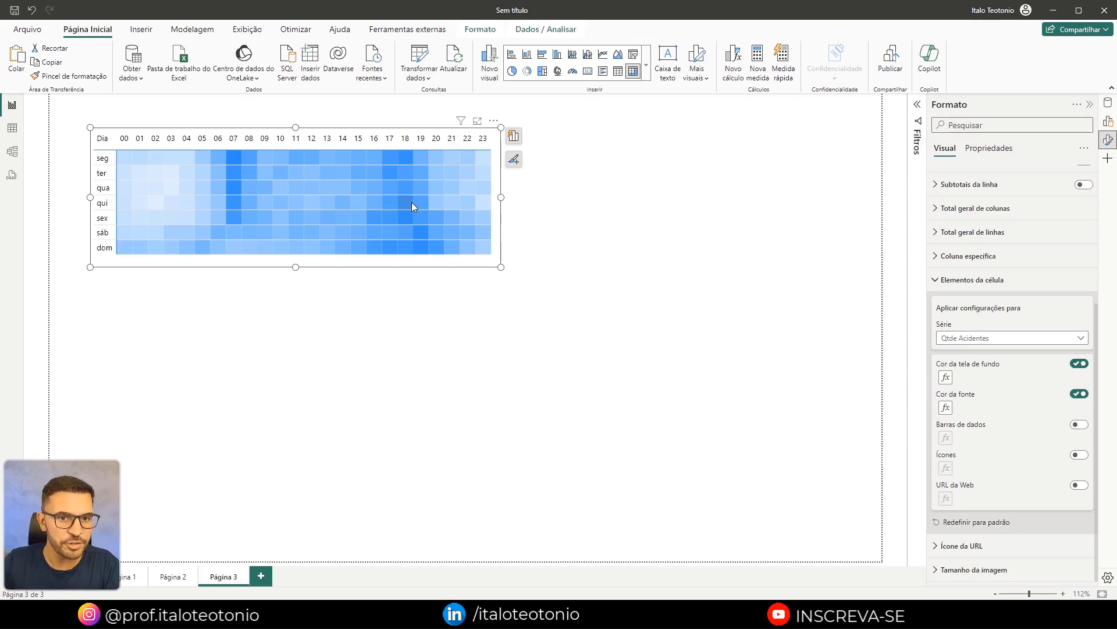
Set the minimum of the background colour gradient for the matrix's Qtde Acidentes cells to a custom value (Personalizar) of 0.
mouse_move(410, 201)
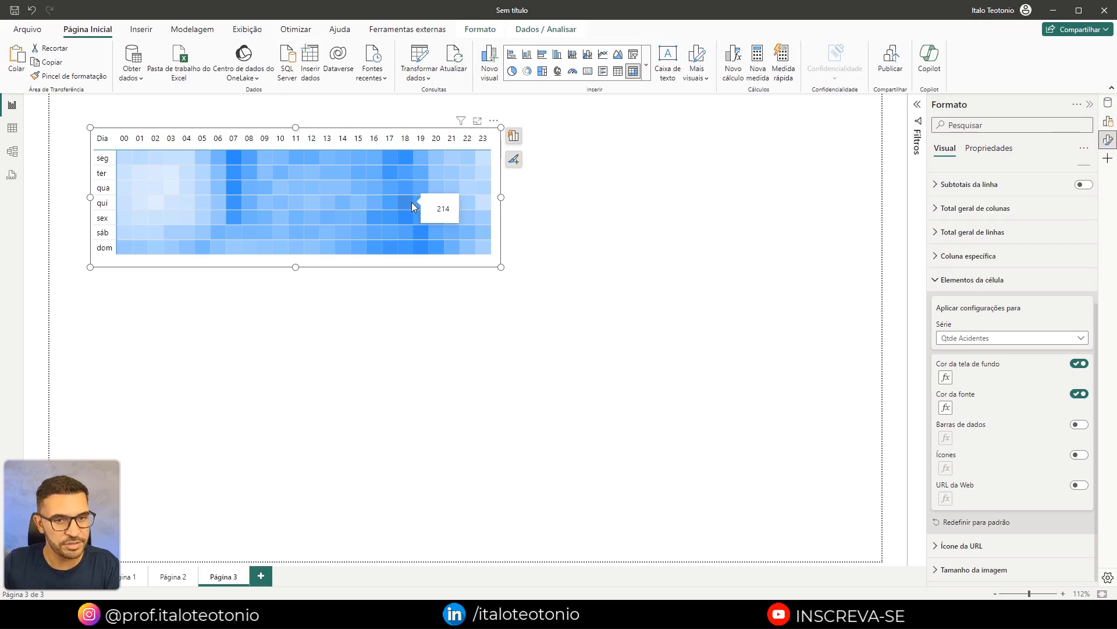
mouse_move(358, 201)
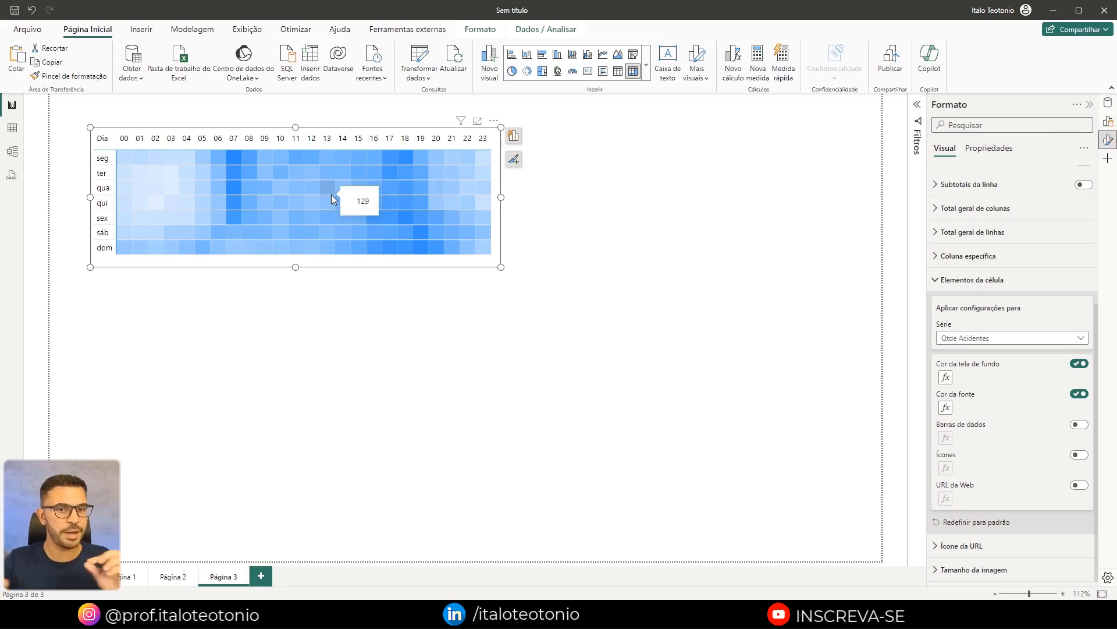
mouse_move(337, 237)
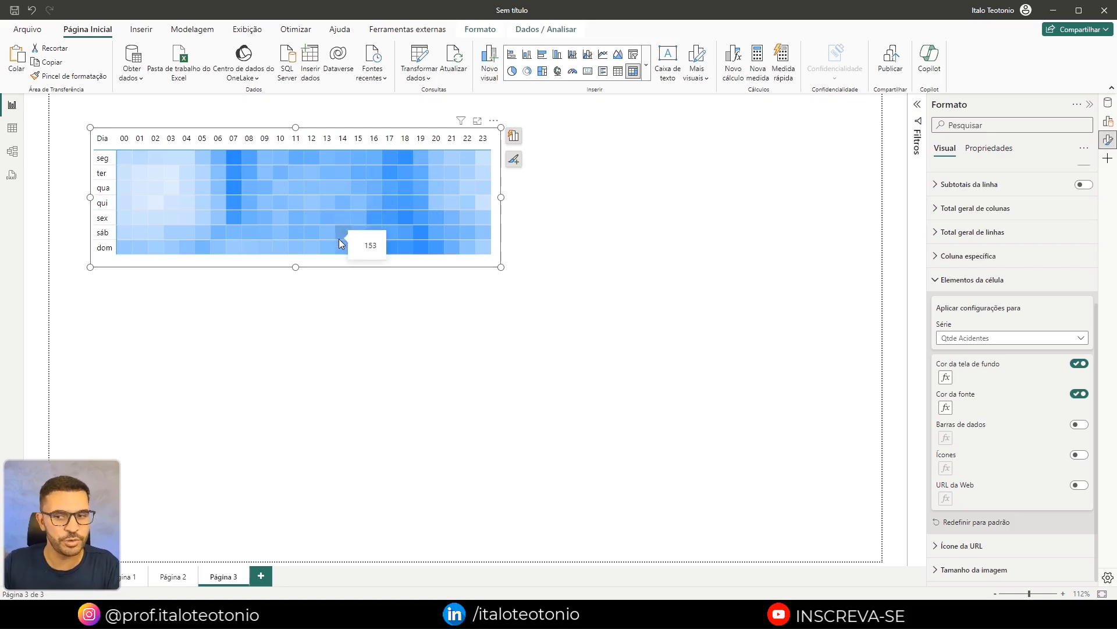
click(945, 379)
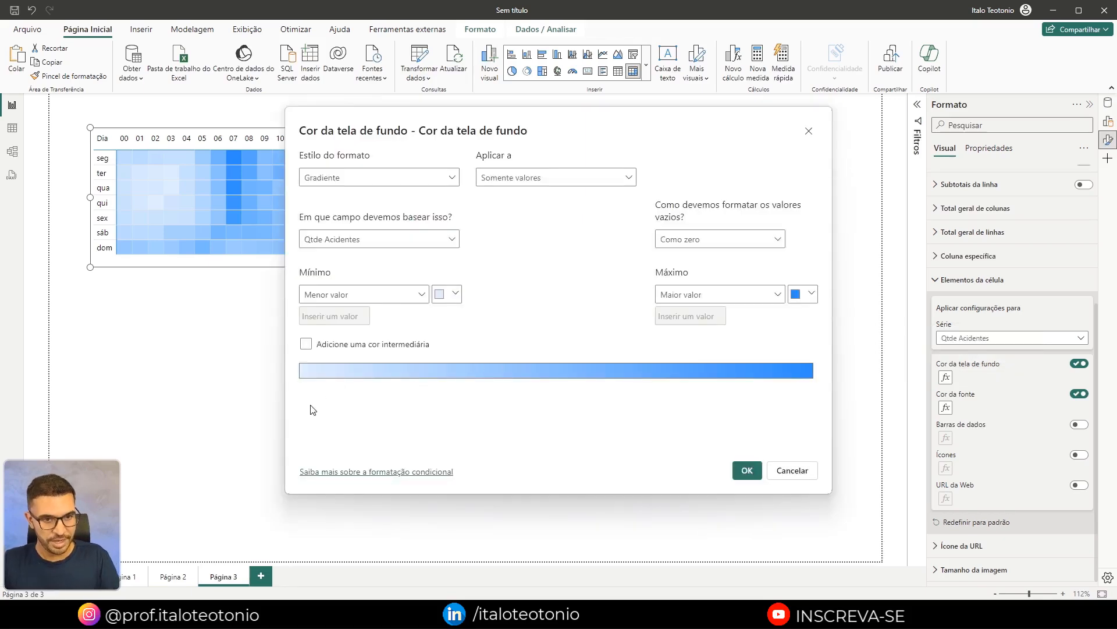
drag(303, 389, 279, 436)
drag(287, 349, 322, 388)
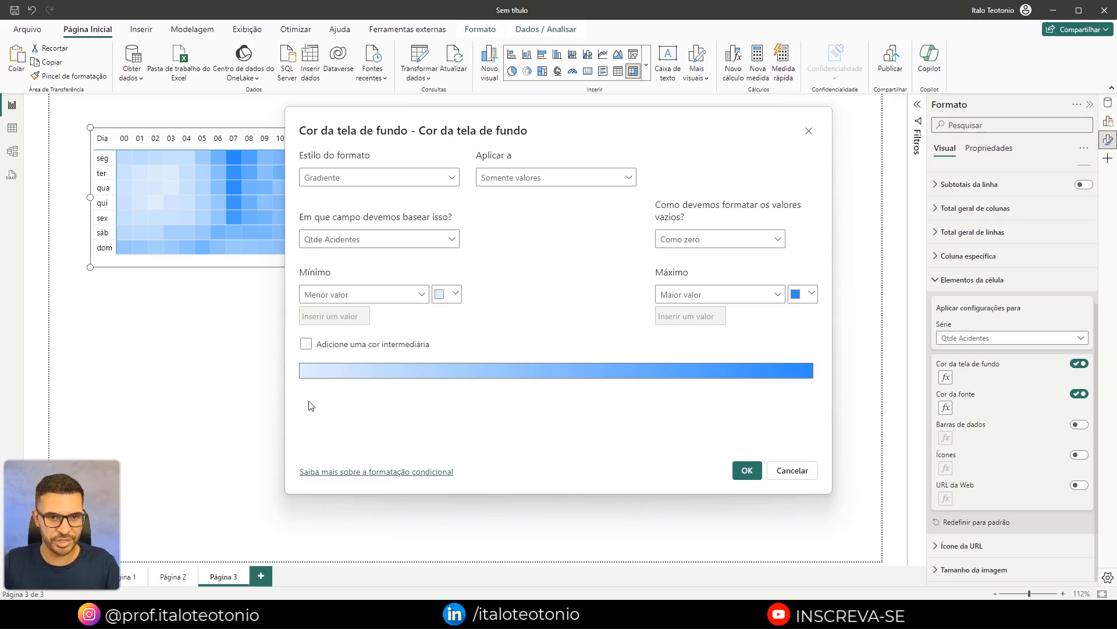
click(358, 295)
click(322, 331)
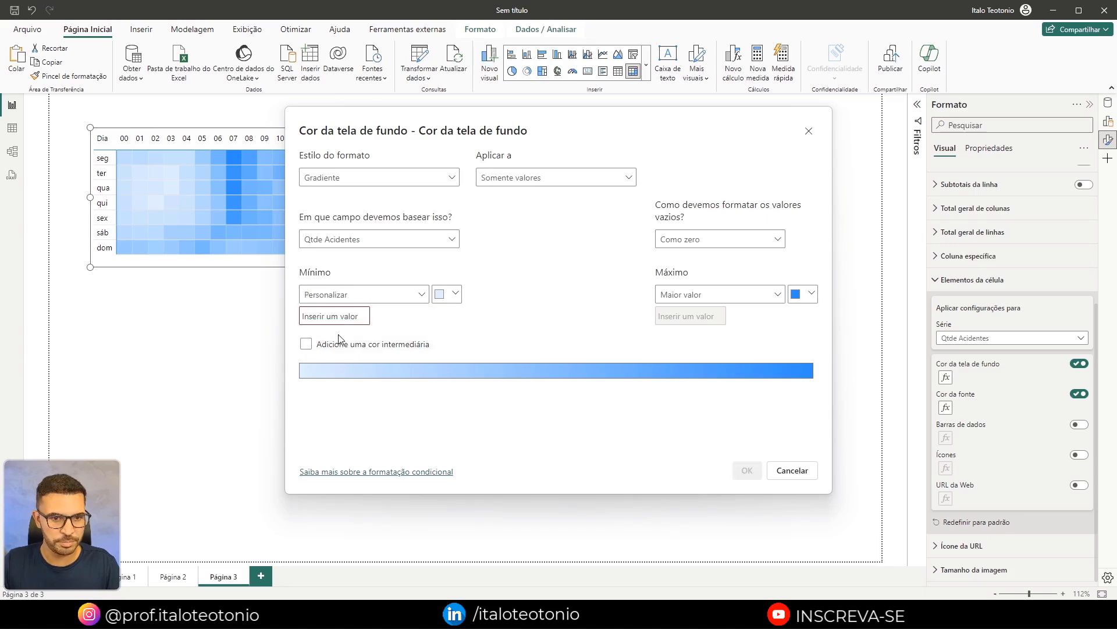
click(333, 316)
text(0)
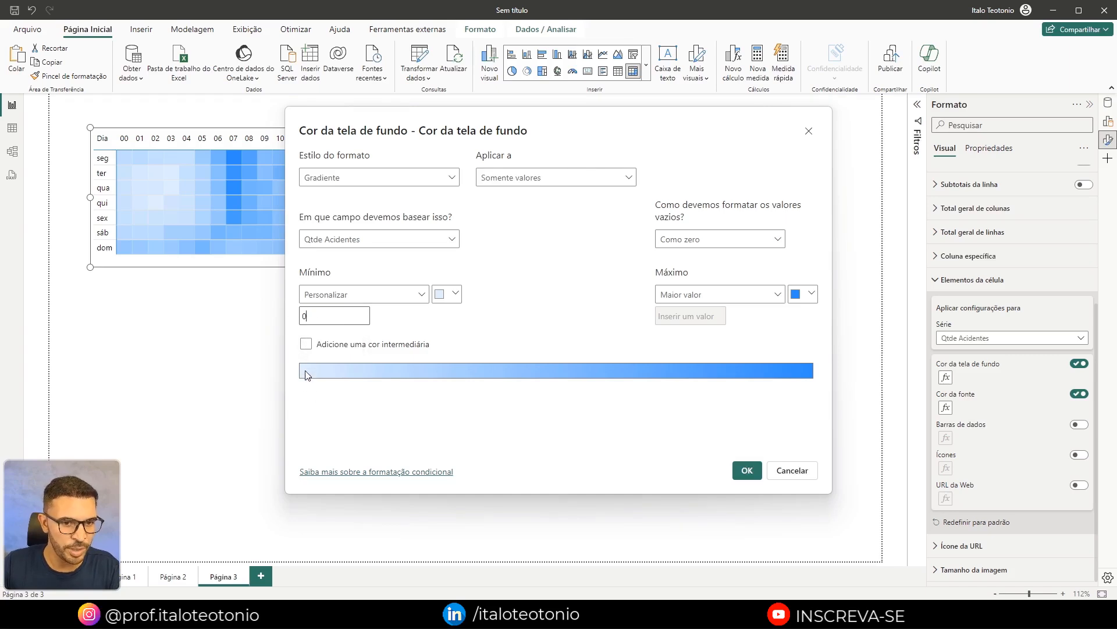
Set the background colour gradient's minimum colour to white and apply the conditional formatting.
click(445, 293)
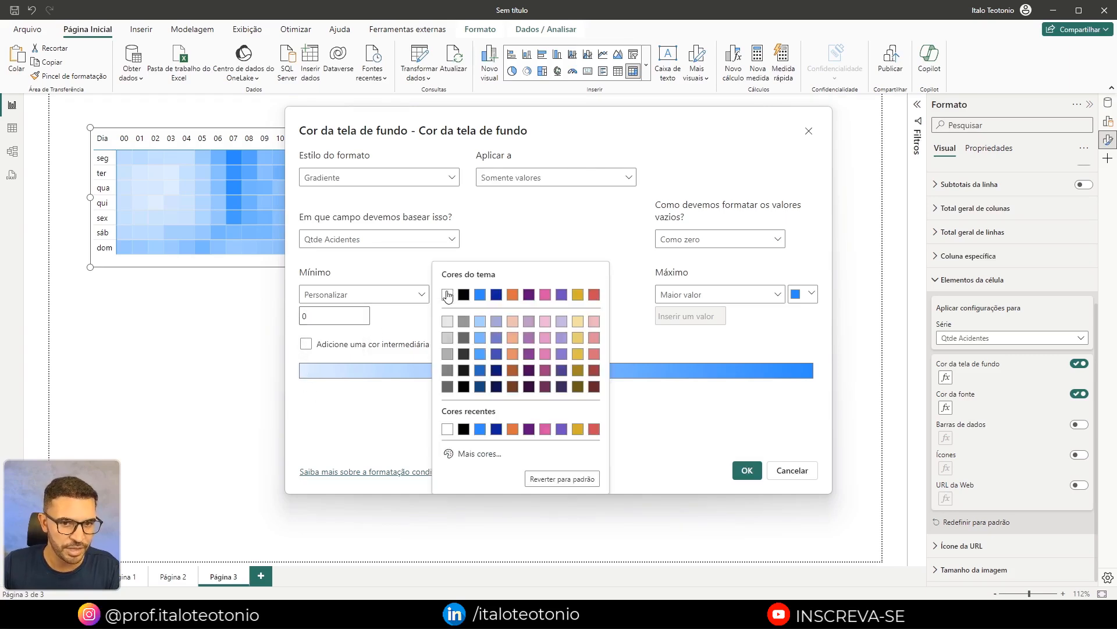
click(448, 295)
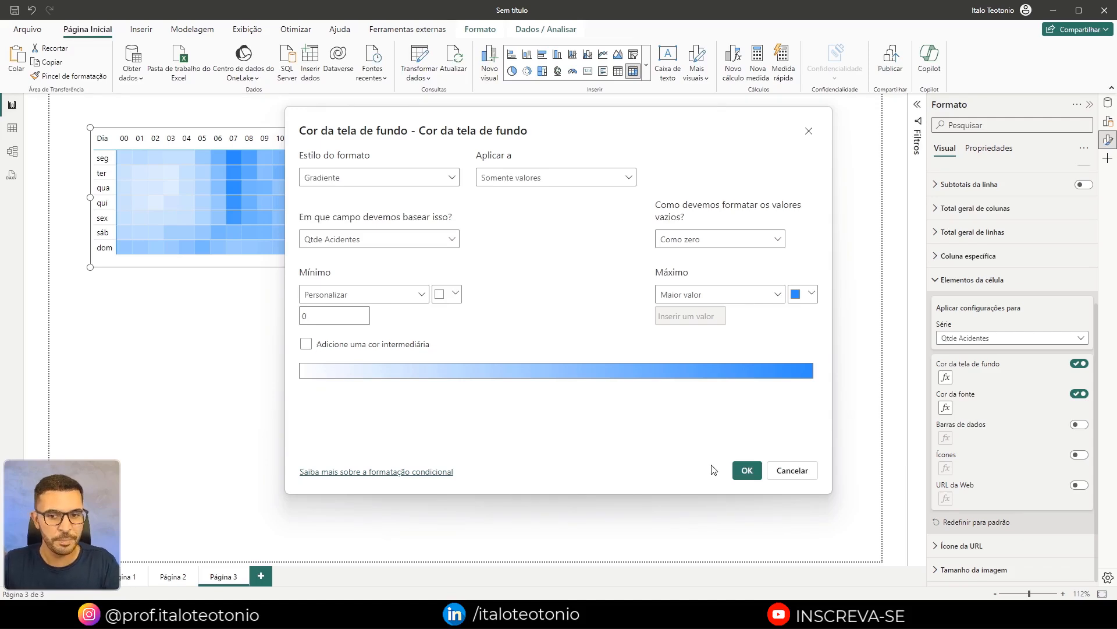
click(746, 471)
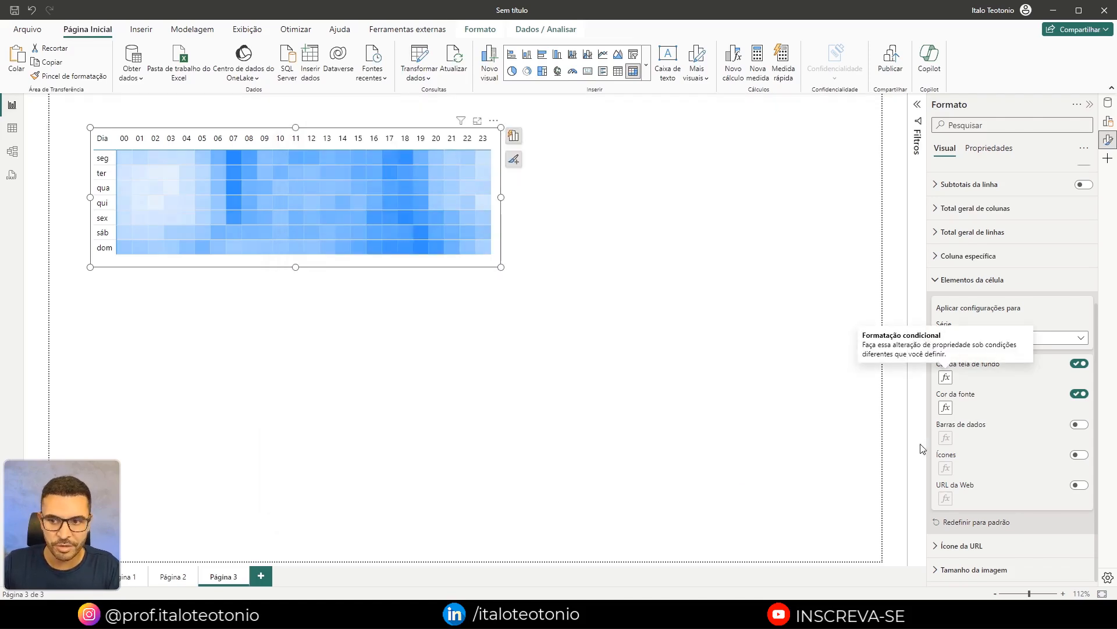
Set the font colour gradient's minimum for the matrix's Qtde Acidentes cells to a custom value of 0 in white.
click(946, 408)
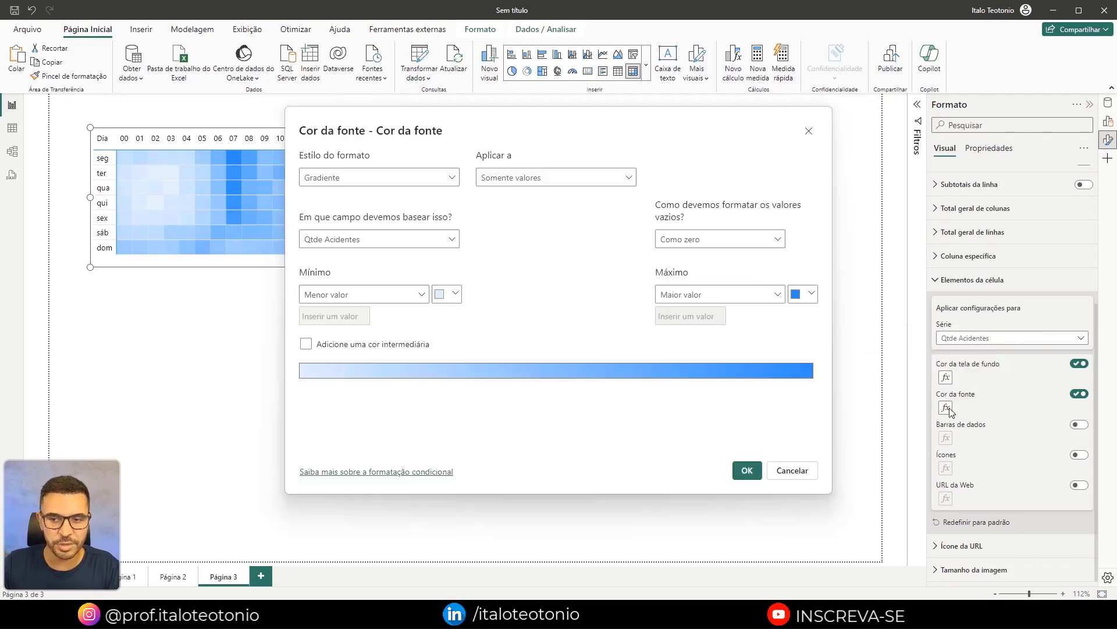
click(363, 293)
click(327, 331)
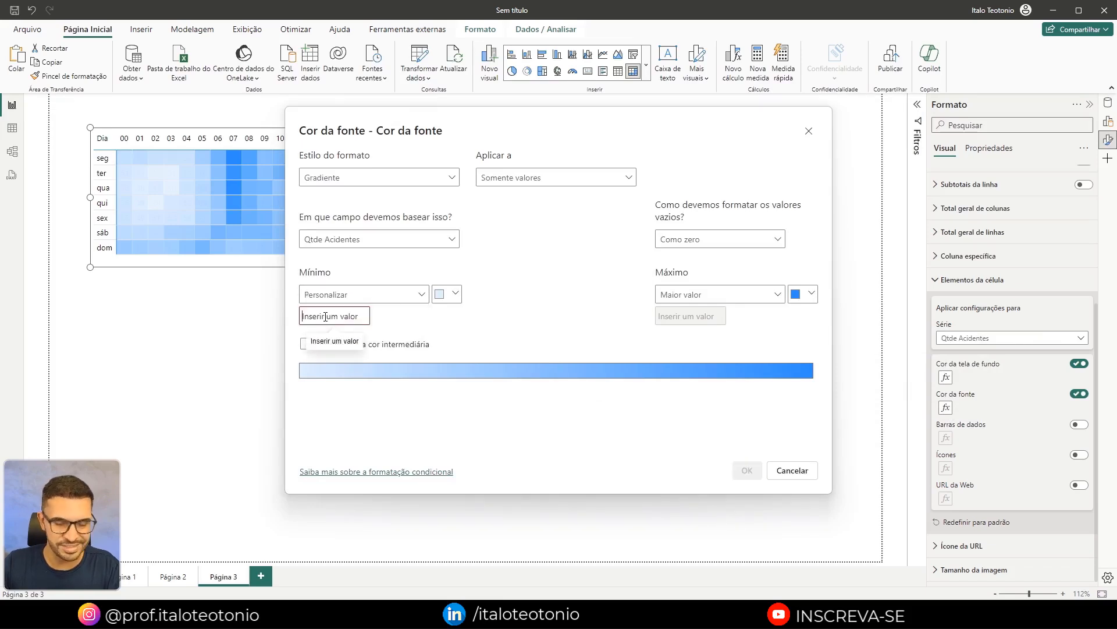
click(326, 317)
text(0)
click(438, 295)
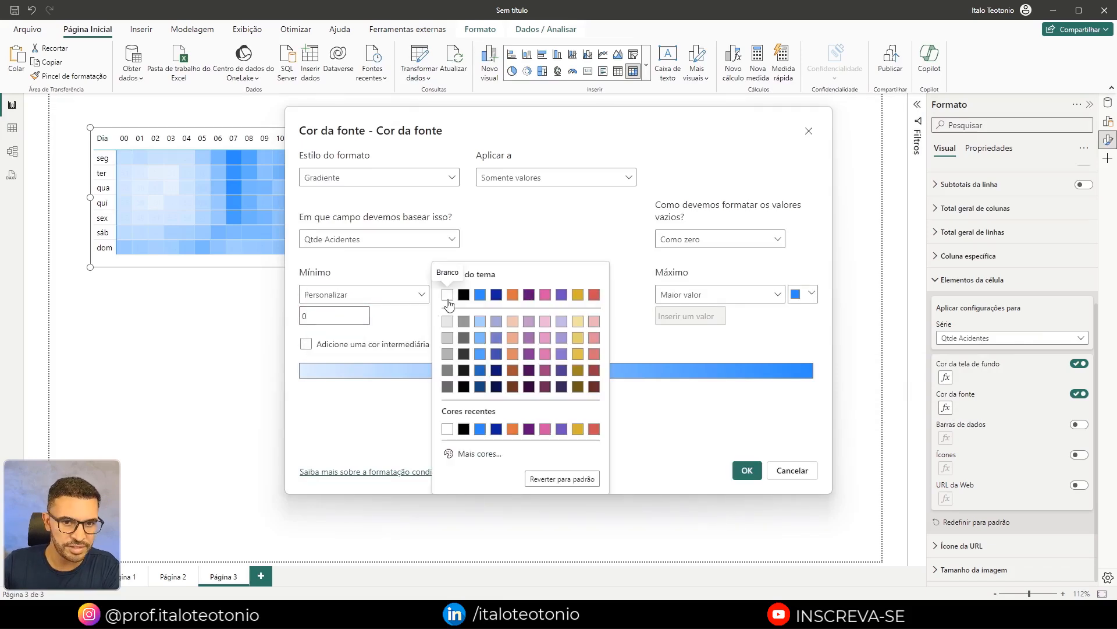
click(447, 295)
click(746, 470)
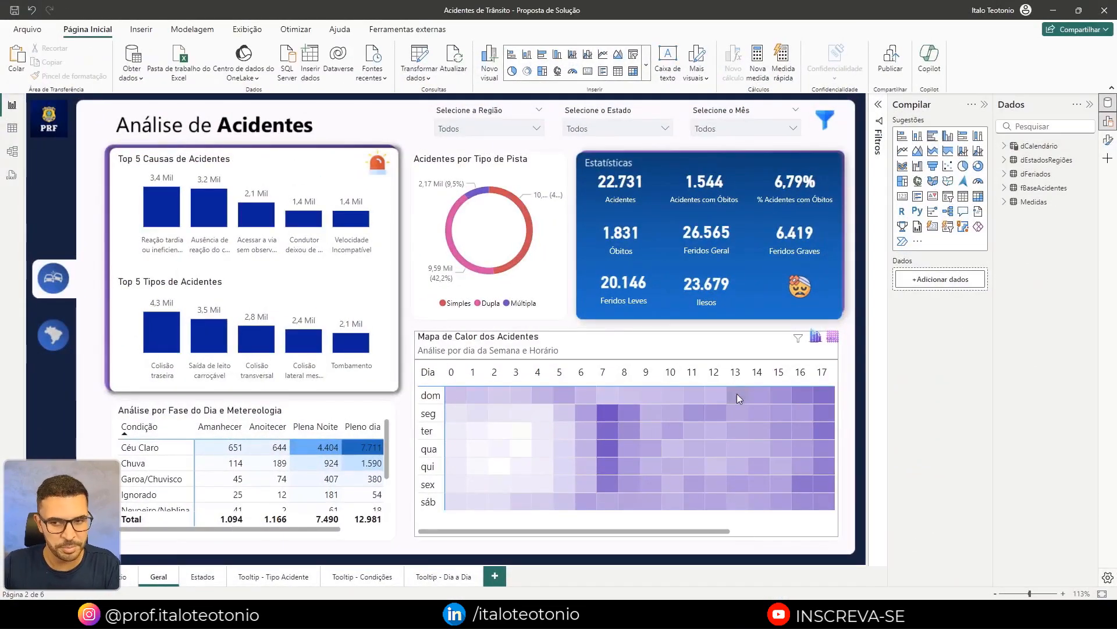
Compare the charts view and the heat map view on the Geral page of the Acidentes de Trânsito - Proposta de Solução report.
click(816, 336)
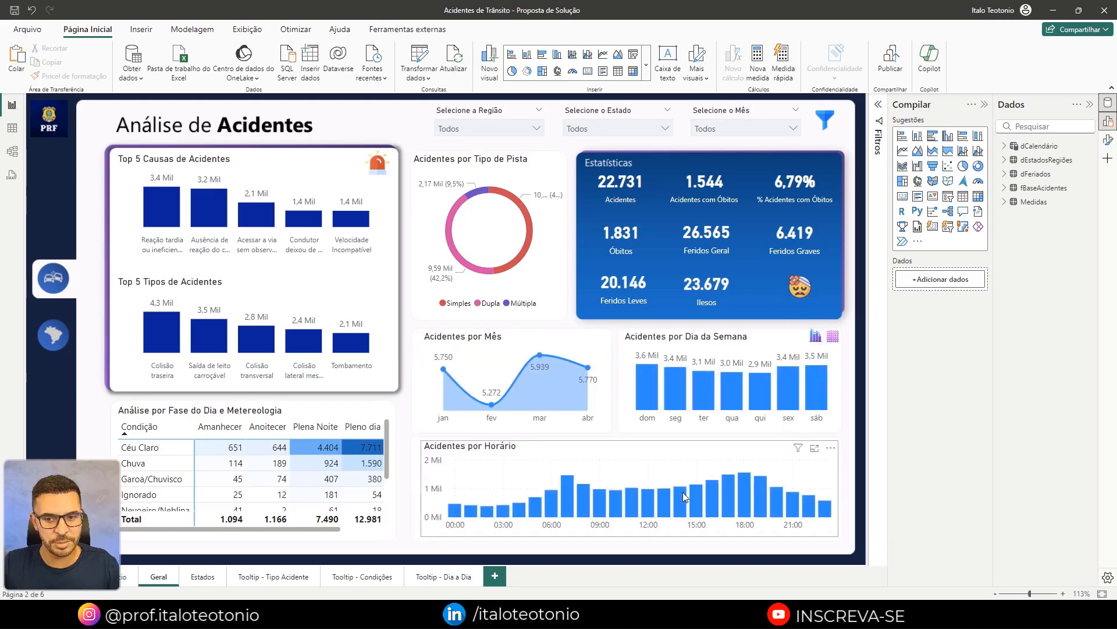
click(833, 336)
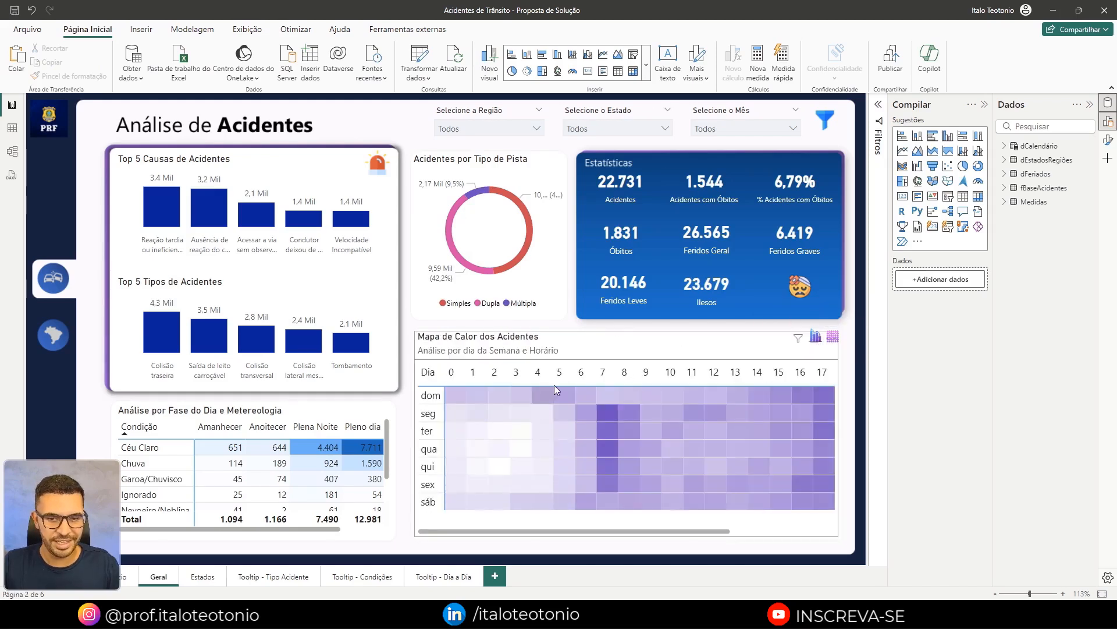
click(831, 341)
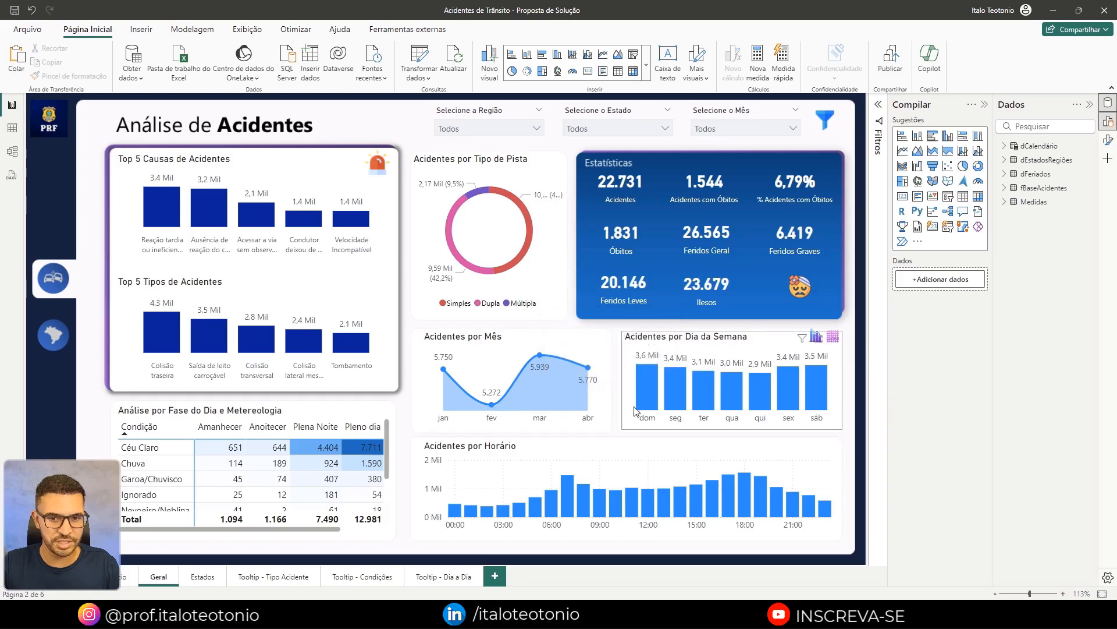
click(832, 340)
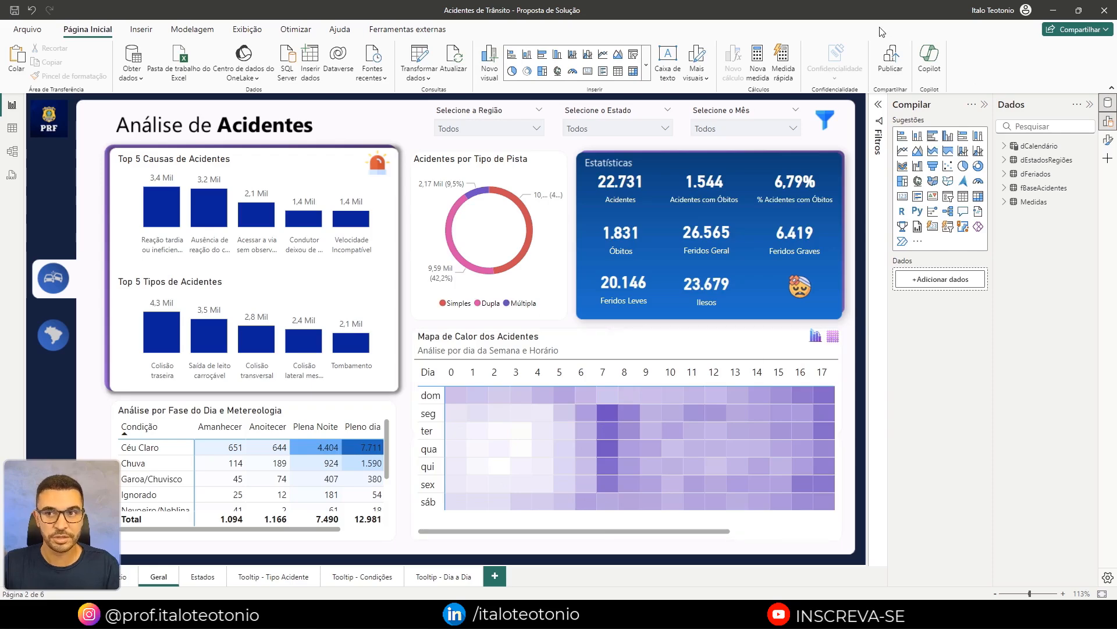
Switch back to the untitled report containing the heat map matrix and open Página 1.
key(super+Down)
click(589, 477)
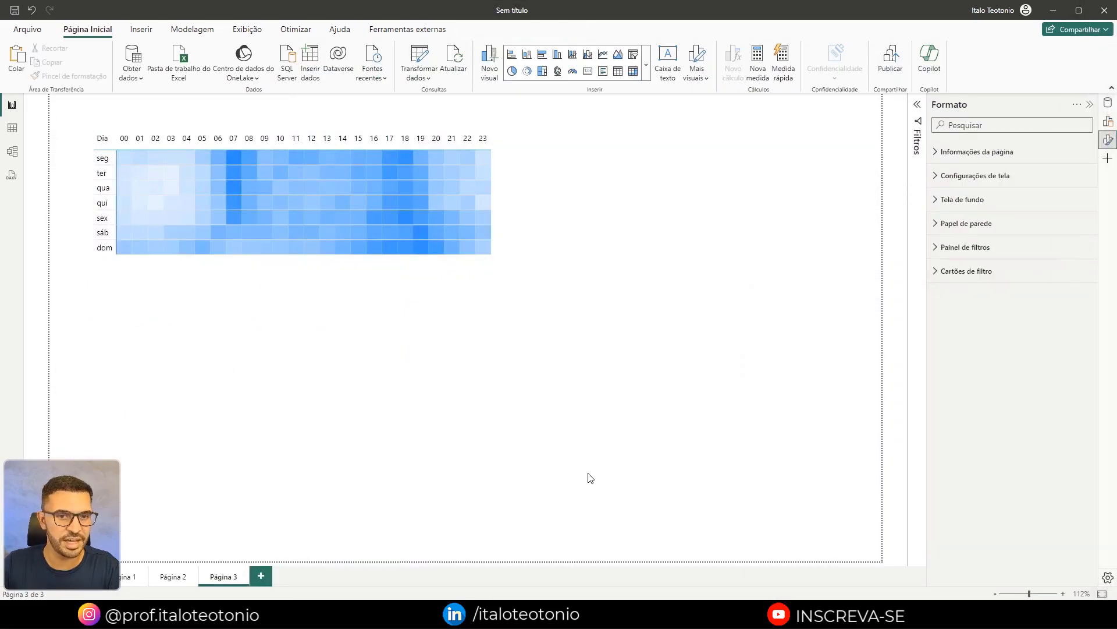
click(454, 267)
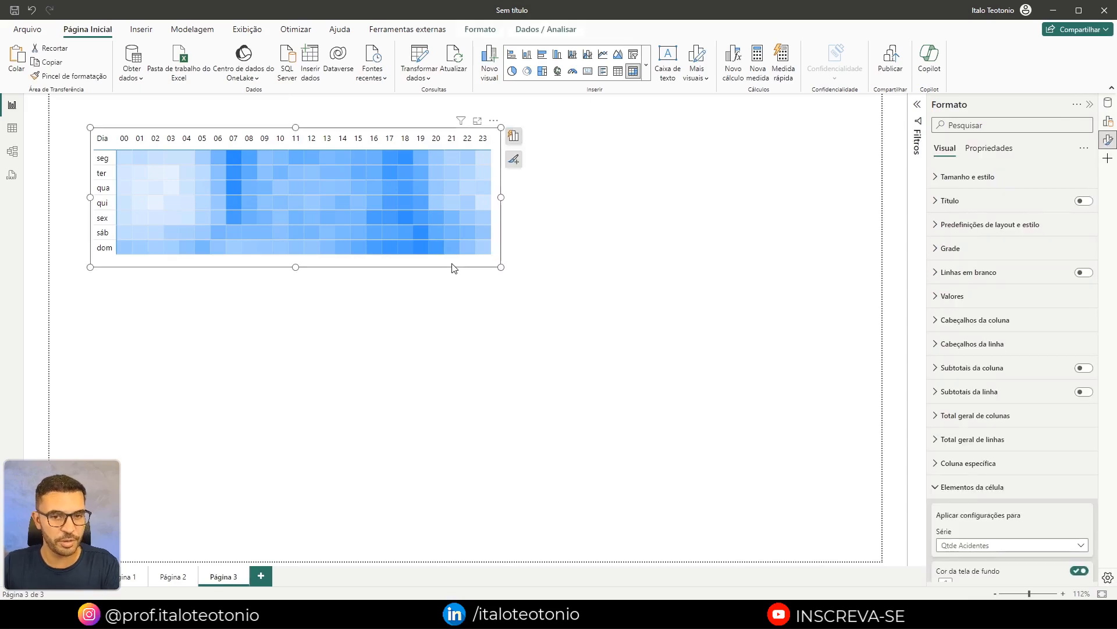
click(127, 578)
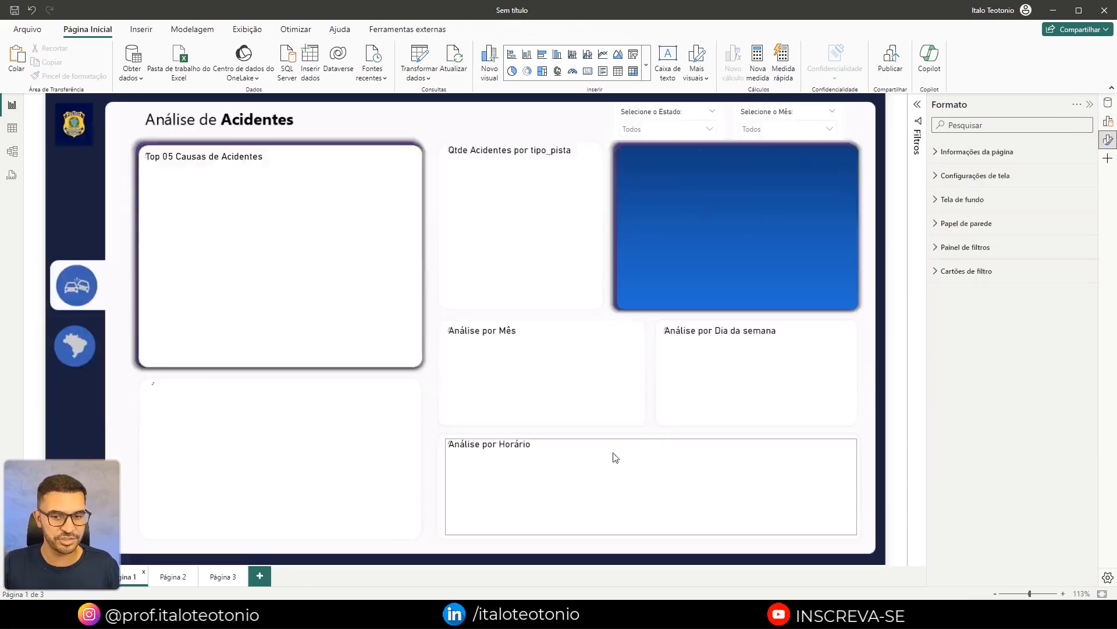